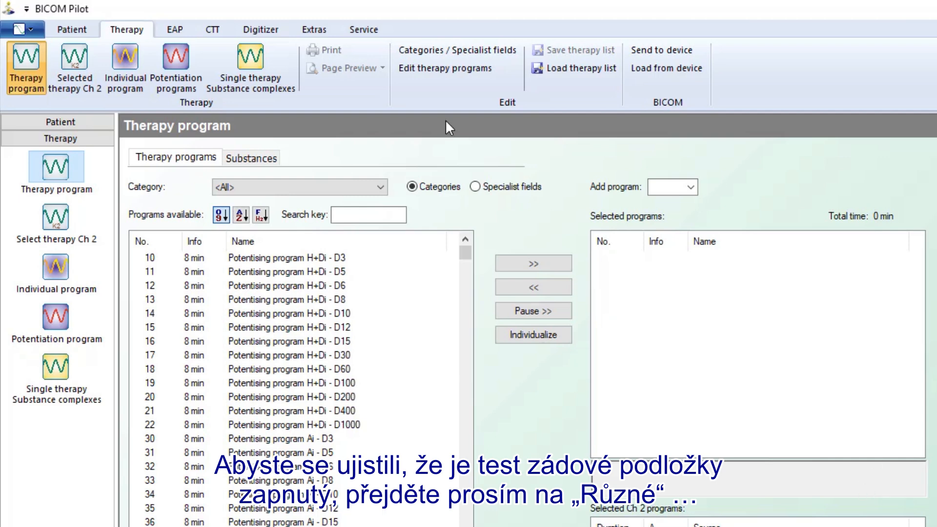
Step: Enable 'Use mat test' under Device options in Pilot Options and confirm with OK
{"action": "left_click", "coordinate": [314, 30]}
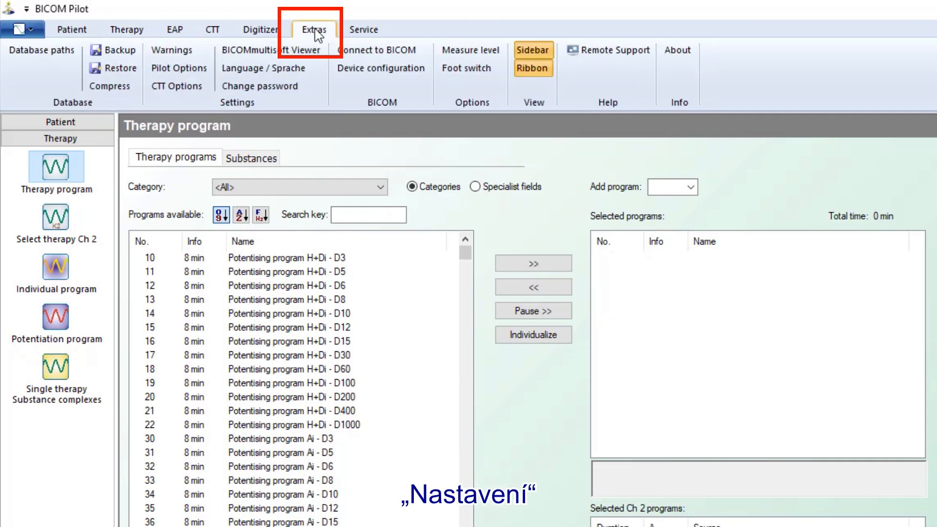
{"action": "left_click", "coordinate": [192, 71]}
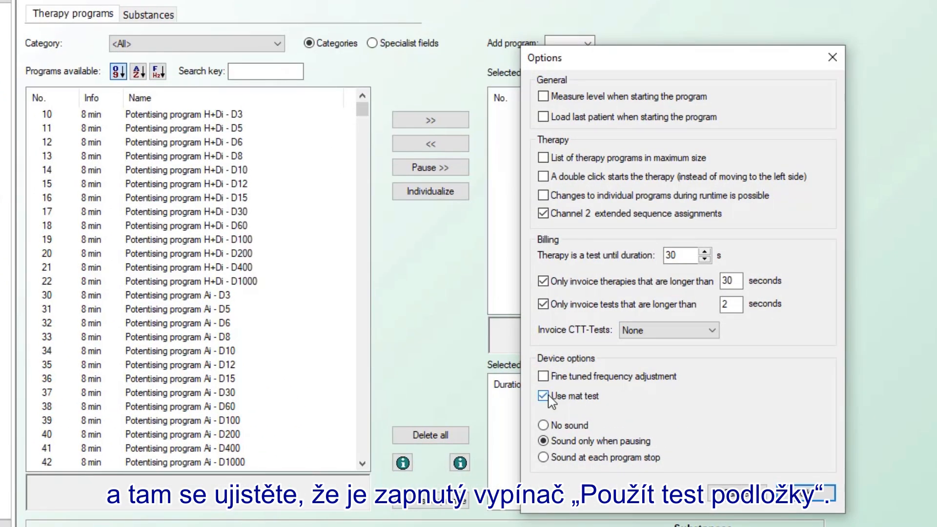
{"action": "left_click", "coordinate": [821, 498]}
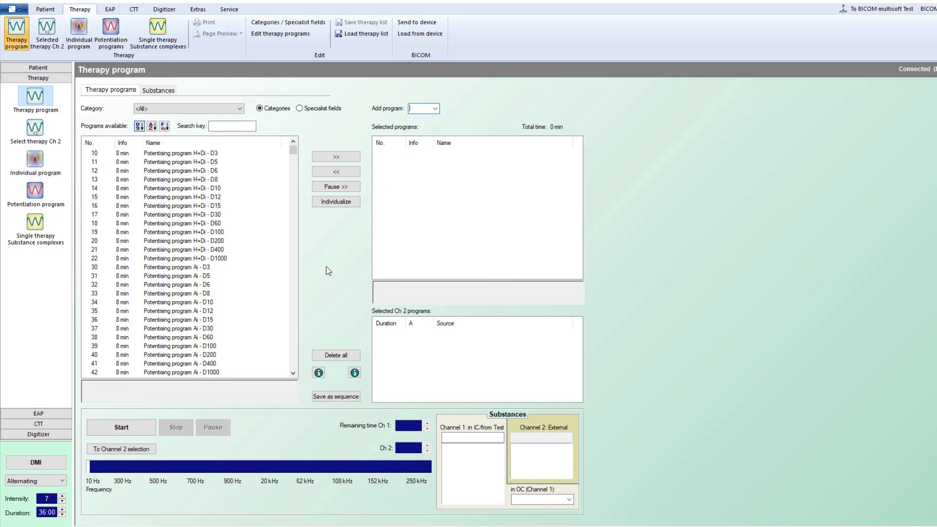
Step: Queue program 30 Potentising program Ai - D3 (8 min), start it, then dismiss the 'Everything OK?' checklist
{"action": "double_click", "coordinate": [209, 267]}
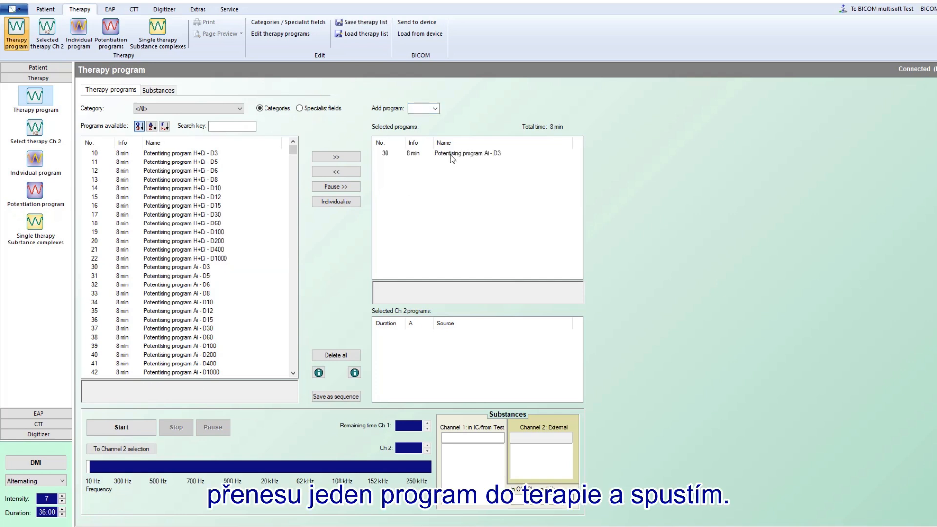
{"action": "left_click", "coordinate": [450, 155]}
{"action": "left_click", "coordinate": [132, 431]}
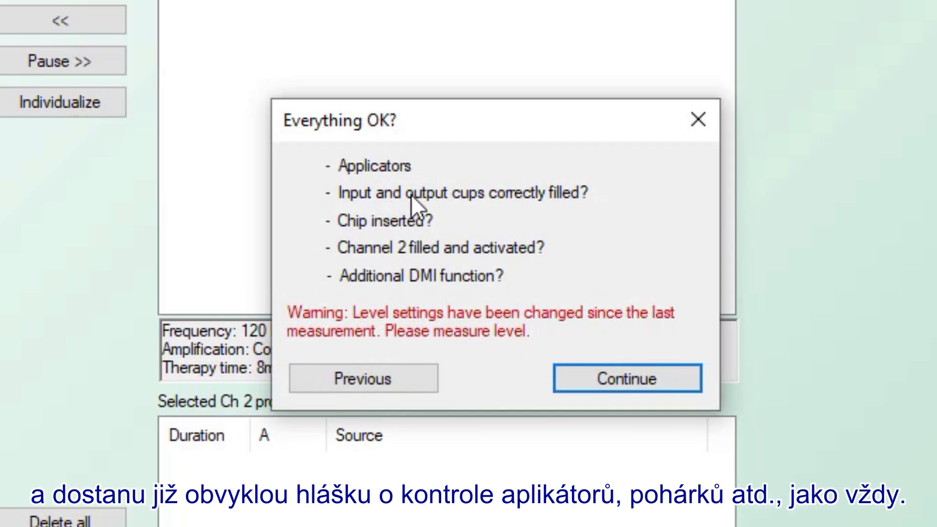
{"action": "left_click", "coordinate": [692, 121]}
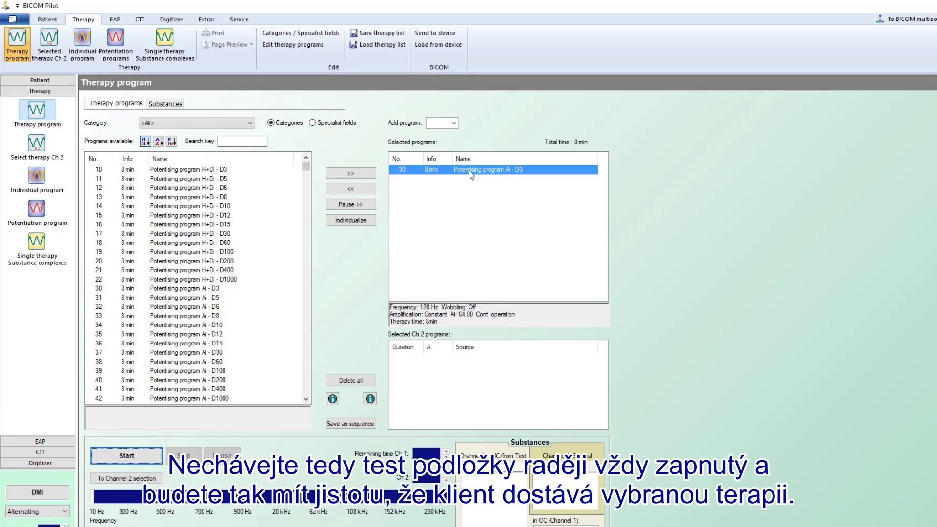
Step: Clear the therapy queue and scroll down the Programs available list
{"action": "left_click", "coordinate": [343, 383]}
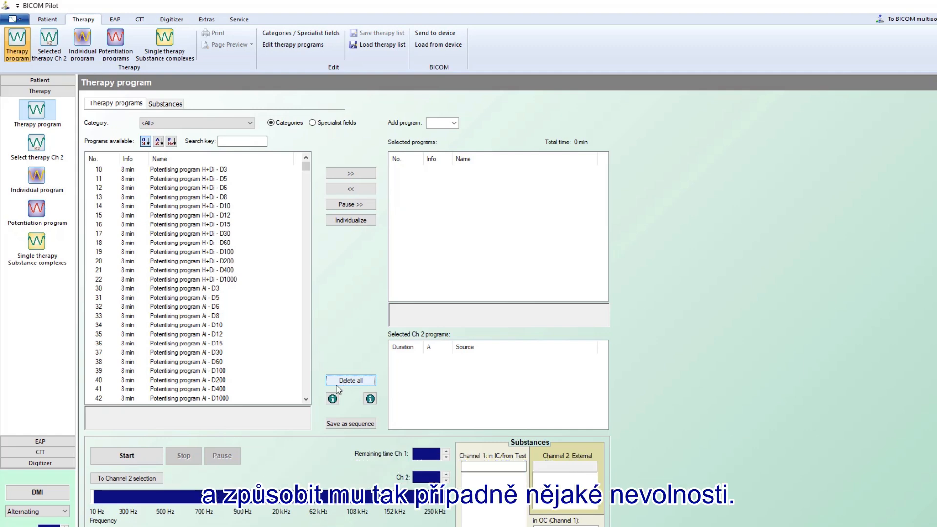
{"action": "left_click", "coordinate": [306, 399]}
{"action": "scroll", "coordinate": [306, 399], "scroll_direction": "down", "scroll_amount": 10}
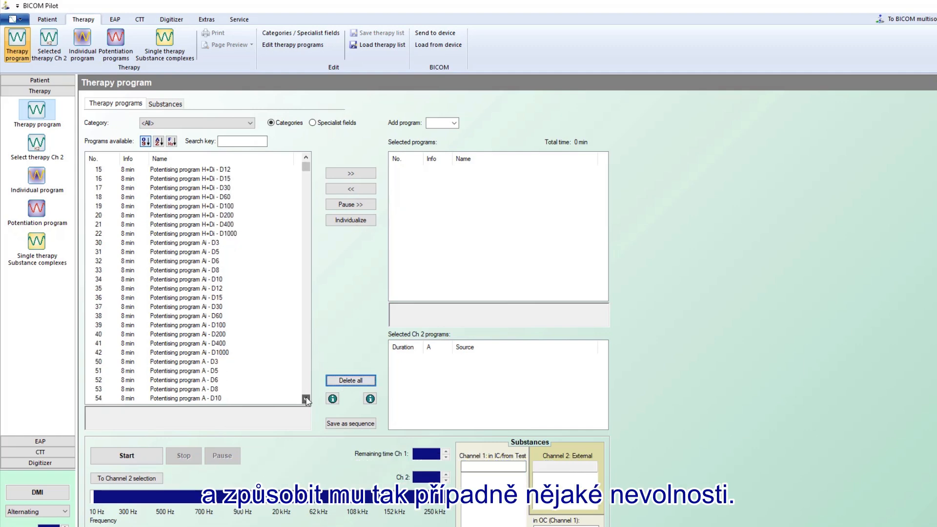
{"action": "scroll", "coordinate": [306, 399], "scroll_direction": "down", "scroll_amount": 8}
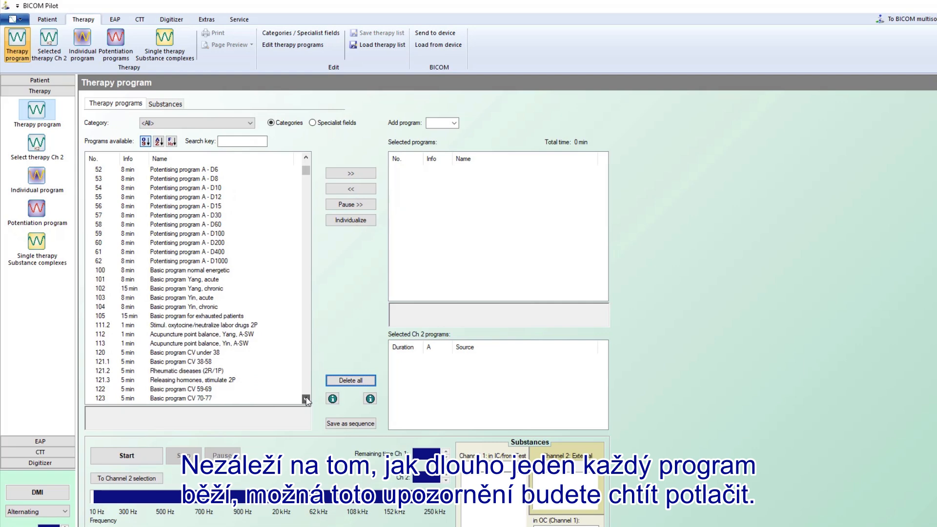
{"action": "scroll", "coordinate": [306, 399], "scroll_direction": "down", "scroll_amount": 6}
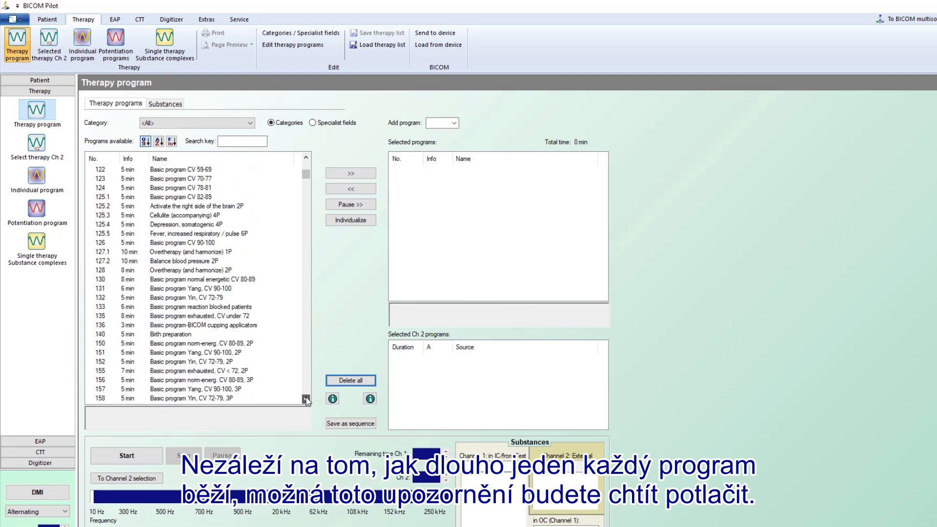
{"action": "scroll", "coordinate": [306, 399], "scroll_direction": "down", "scroll_amount": 2}
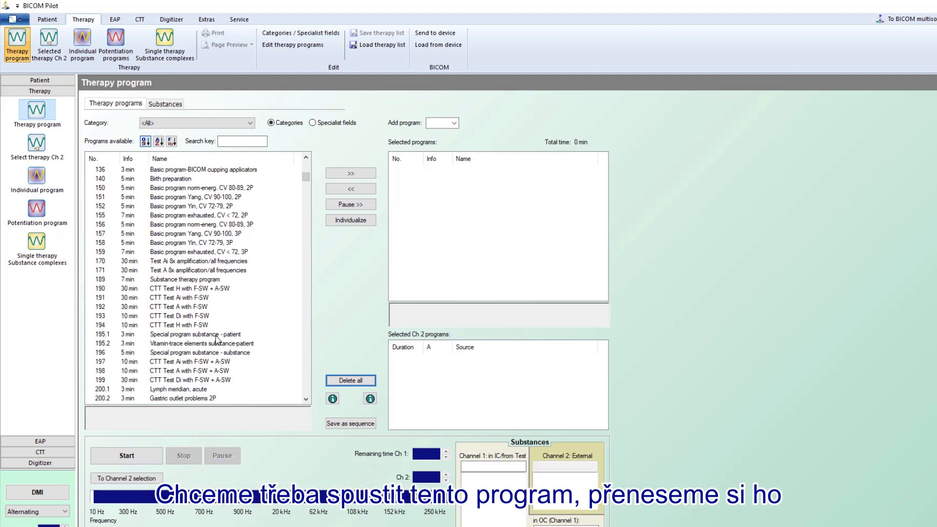
Step: Add program 200.1 Lymph meridian, acute to the queue four times
{"action": "left_click", "coordinate": [199, 390]}
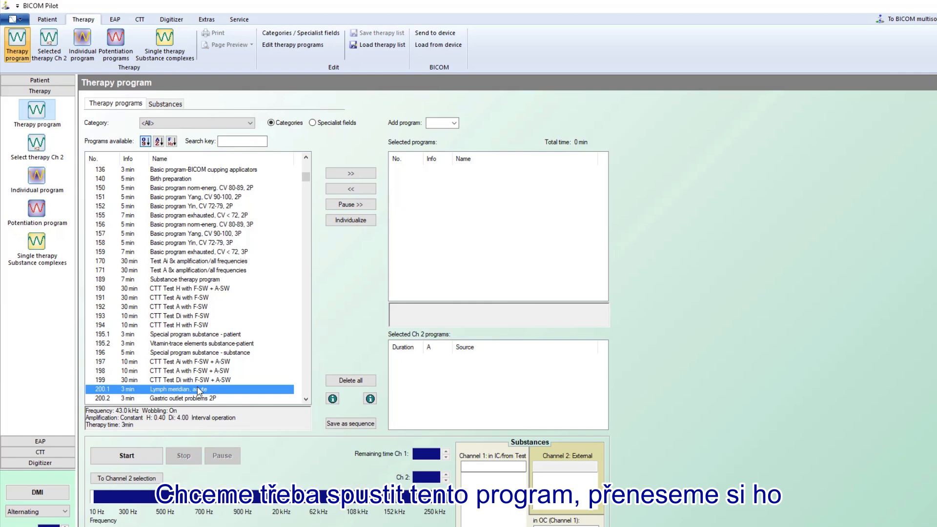
{"action": "left_click", "coordinate": [350, 173]}
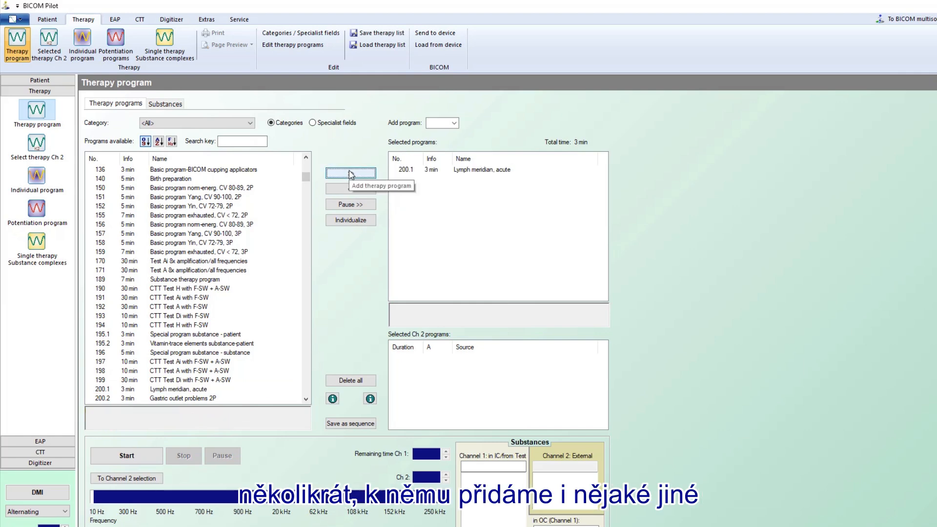
{"action": "double_click", "coordinate": [181, 389]}
{"action": "double_click", "coordinate": [182, 389]}
{"action": "double_click", "coordinate": [181, 389]}
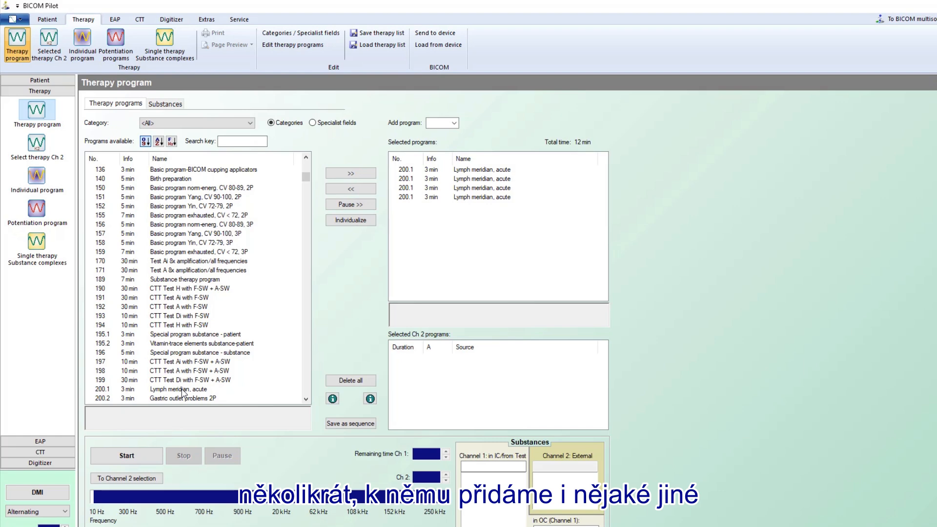
Step: Add programs 199 CTT Test Di, 195.1 Special program substance - patient and 189 Substance therapy program
{"action": "double_click", "coordinate": [184, 380]}
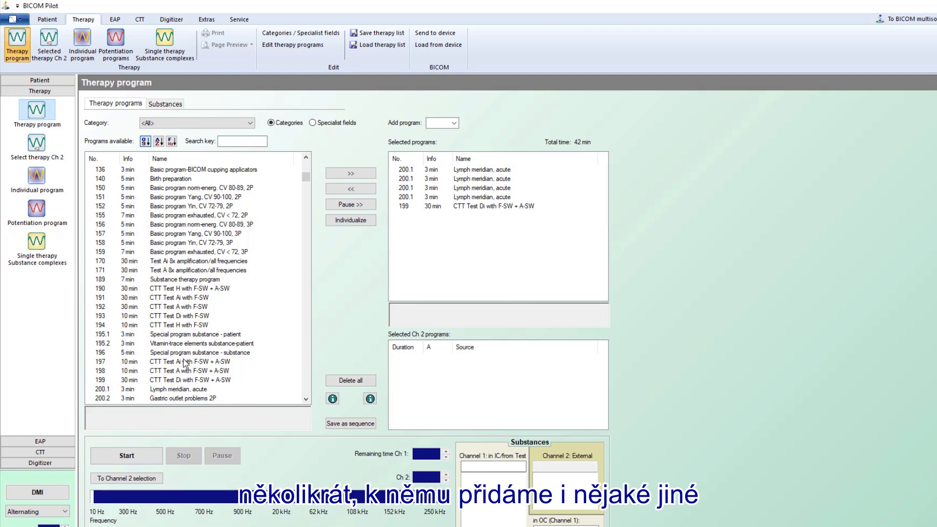
{"action": "left_click", "coordinate": [185, 336]}
{"action": "double_click", "coordinate": [185, 336]}
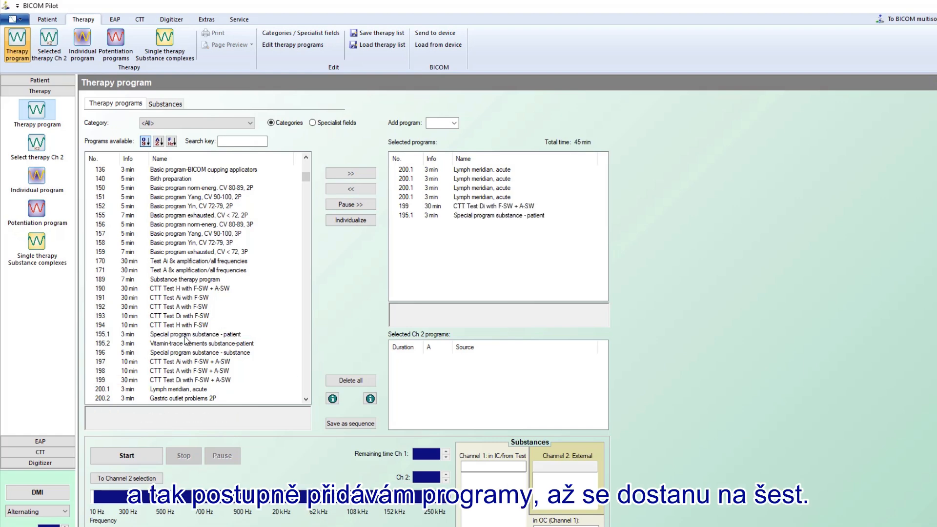
{"action": "left_click", "coordinate": [179, 280]}
{"action": "double_click", "coordinate": [179, 280]}
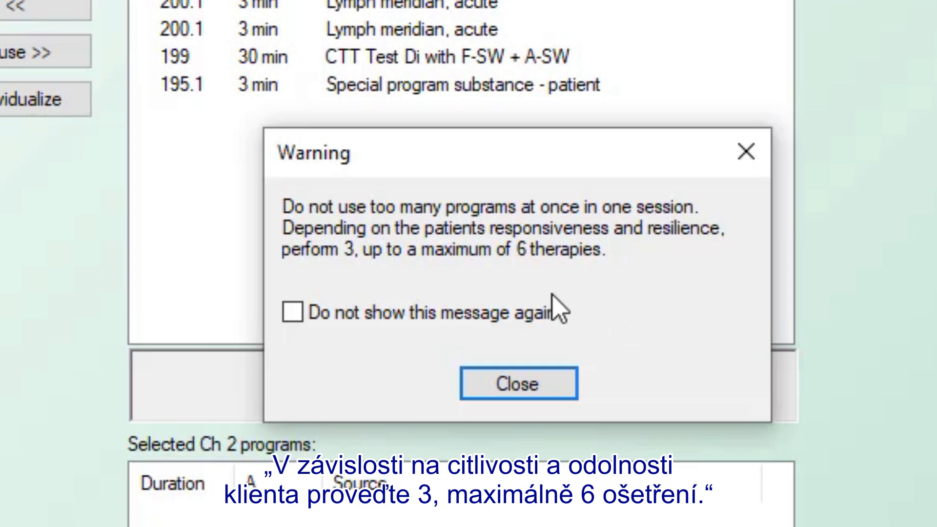
Step: Tick 'Do not show this message again' on the too-many-programs Warning and close it
{"action": "left_click", "coordinate": [291, 313]}
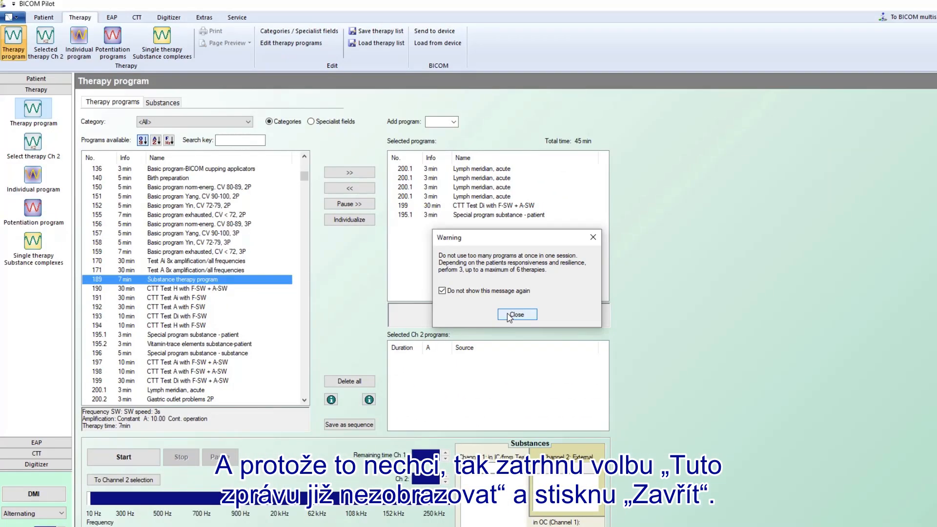
{"action": "left_click", "coordinate": [518, 384]}
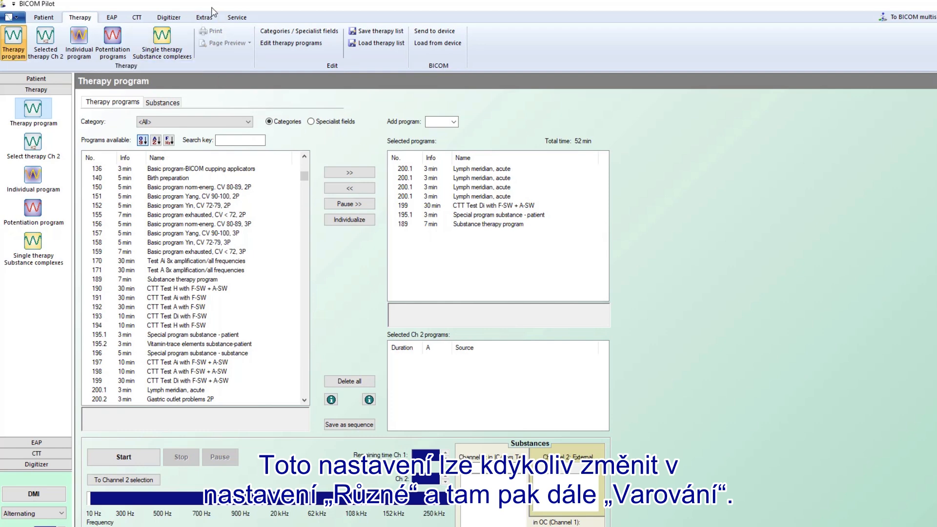
Step: Check the Extras > Warnings settings, then delete all programs from the queue
{"action": "left_click", "coordinate": [205, 19]}
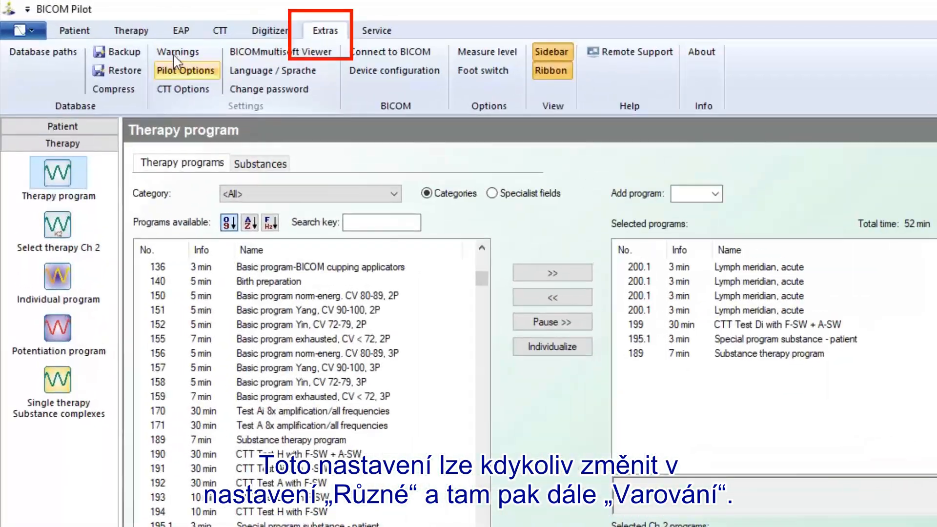
{"action": "left_click", "coordinate": [175, 53]}
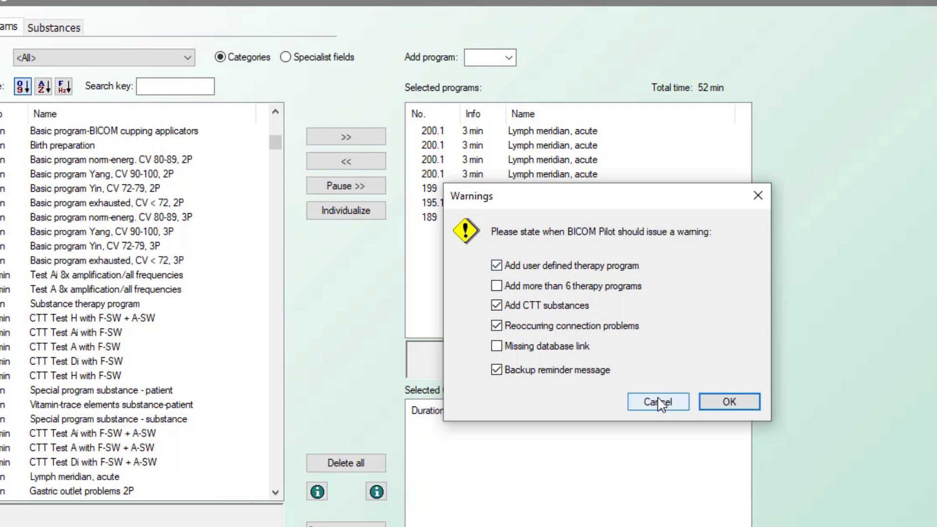
{"action": "left_click", "coordinate": [709, 407]}
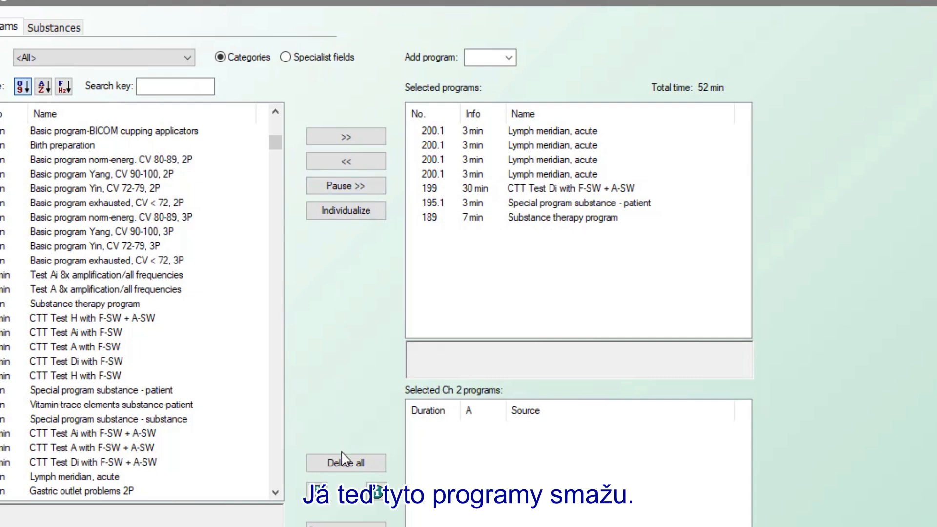
{"action": "left_click", "coordinate": [345, 462]}
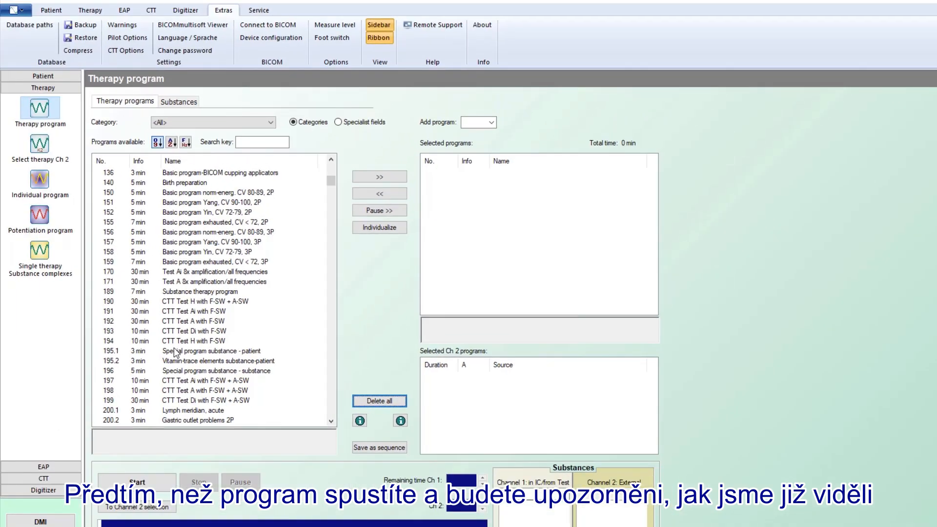
Step: Queue only program 195.1 Special program substance - patient and start its 3-minute run
{"action": "left_click", "coordinate": [48, 391]}
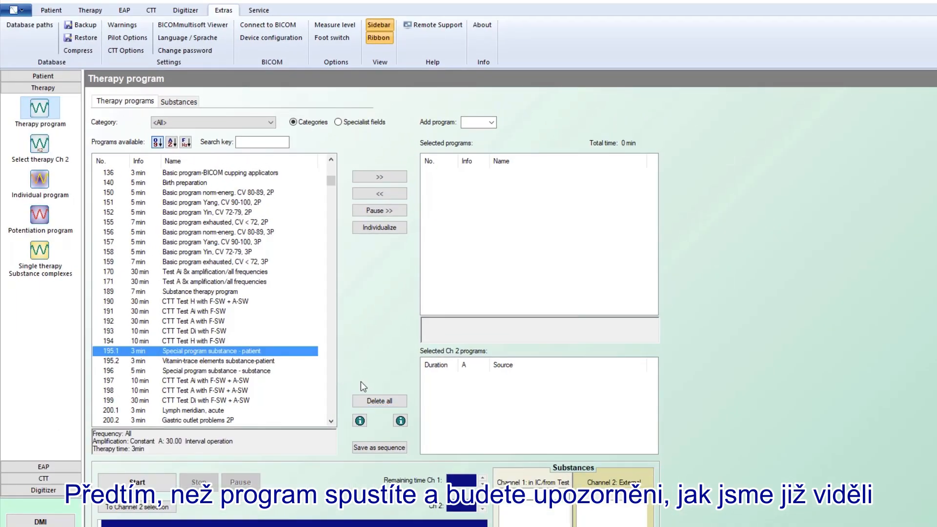
{"action": "double_click", "coordinate": [244, 351]}
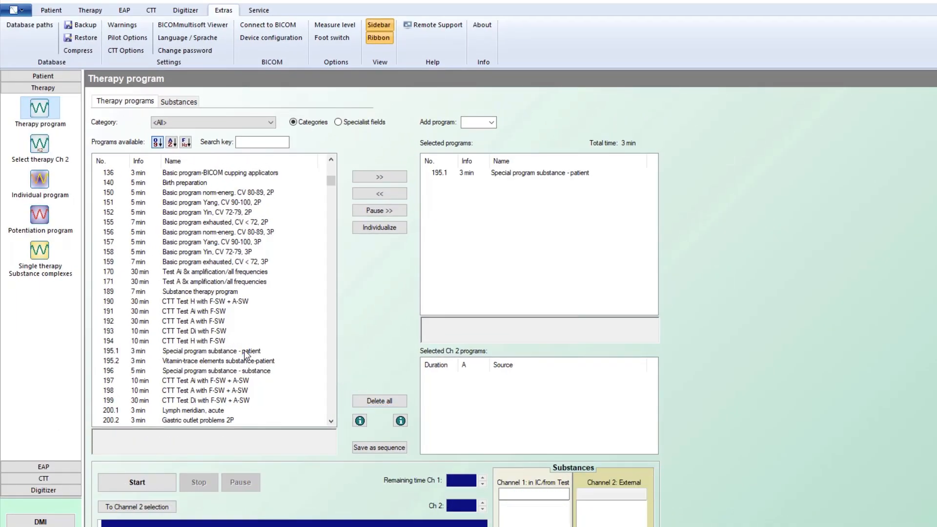
{"action": "left_click", "coordinate": [142, 478]}
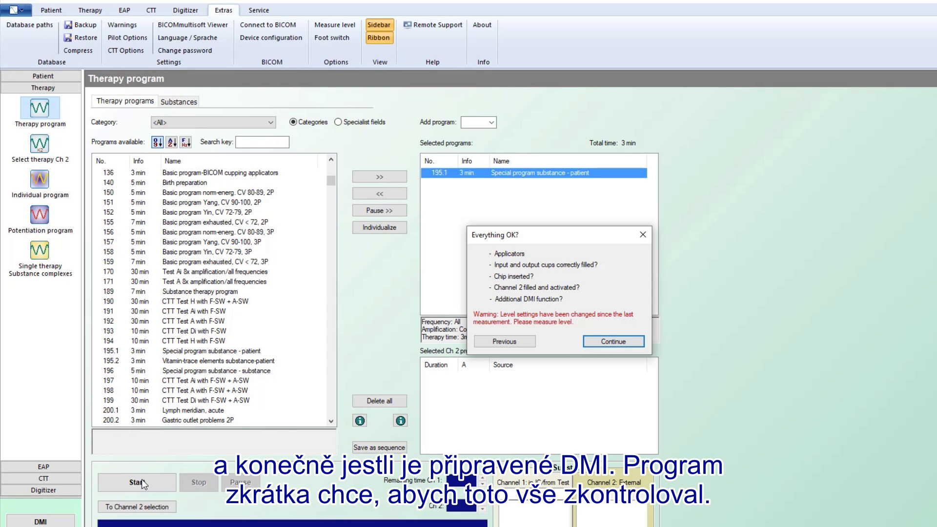
{"action": "left_click", "coordinate": [142, 479]}
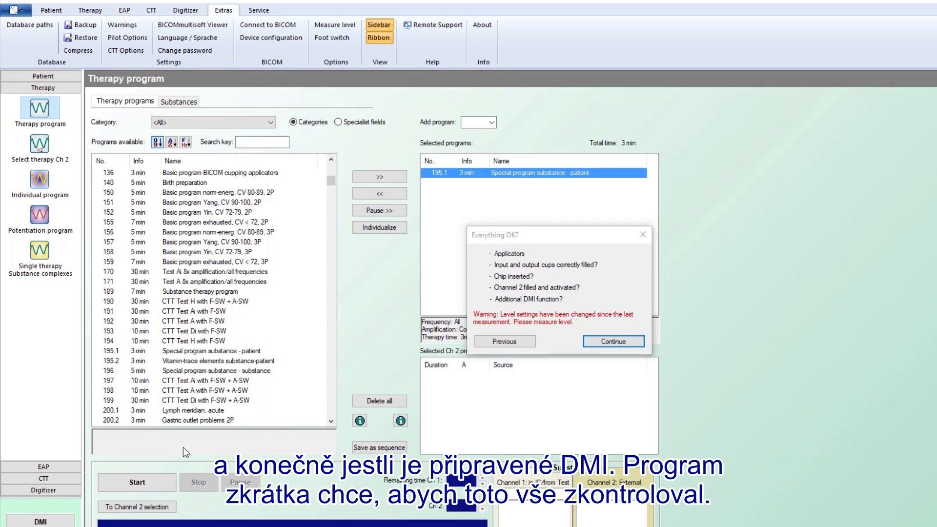
{"action": "left_click", "coordinate": [595, 341]}
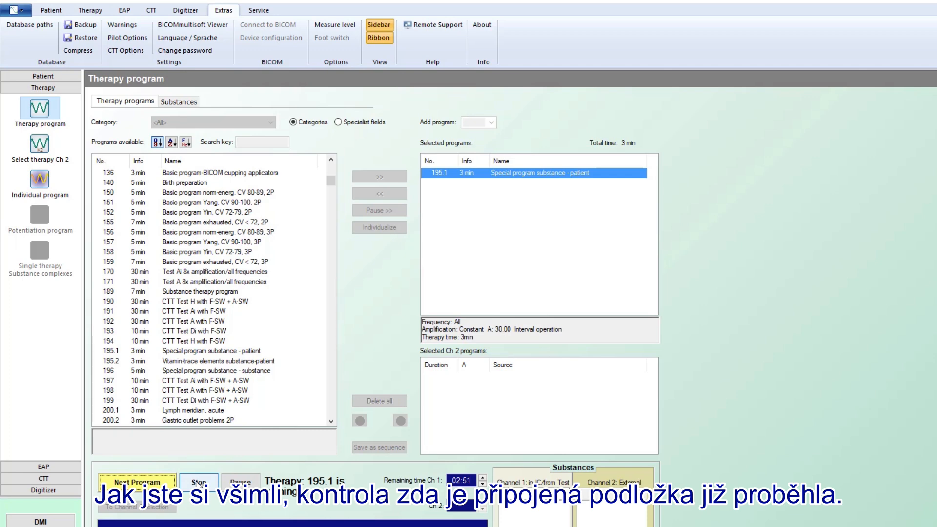
Step: Stop the running 195.1 Special program substance - patient therapy
{"action": "left_click", "coordinate": [199, 483]}
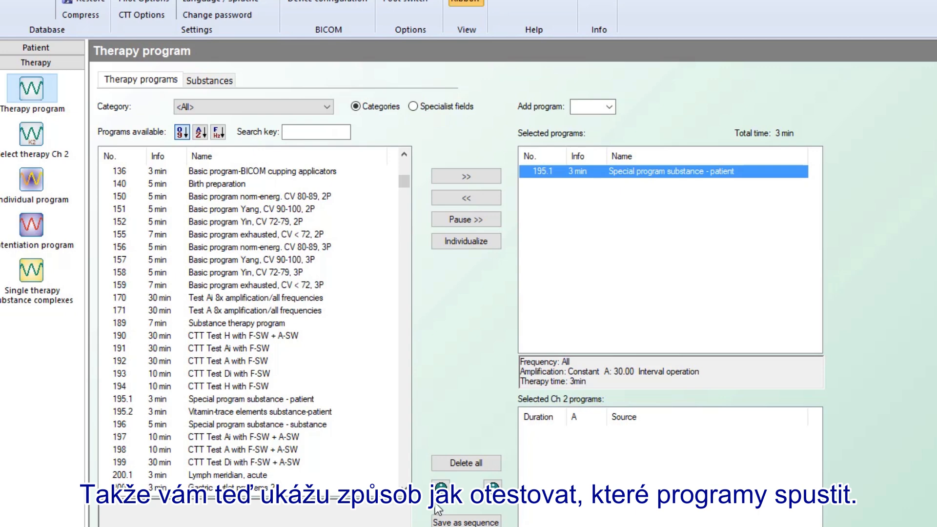
Step: Empty the queue and set the program category to 'Diseases of the skin'
{"action": "left_click", "coordinate": [465, 465]}
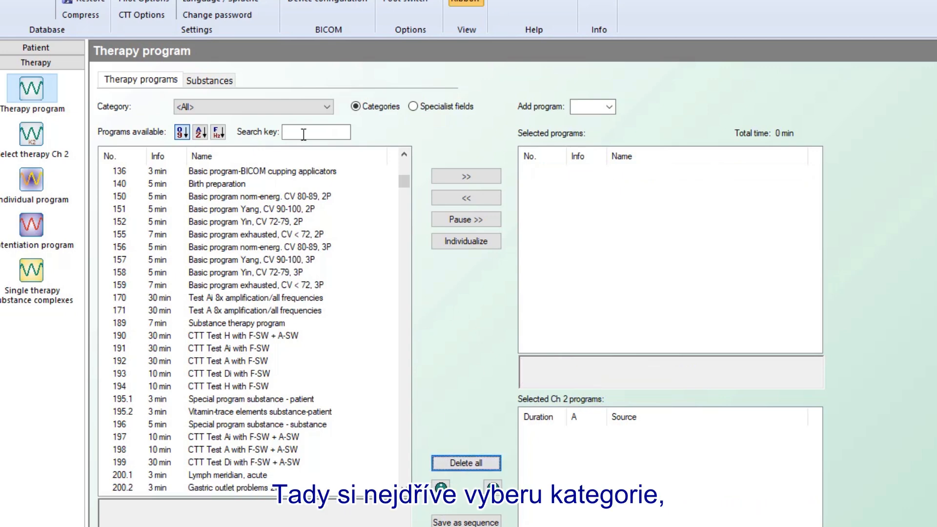
{"action": "left_click", "coordinate": [327, 106]}
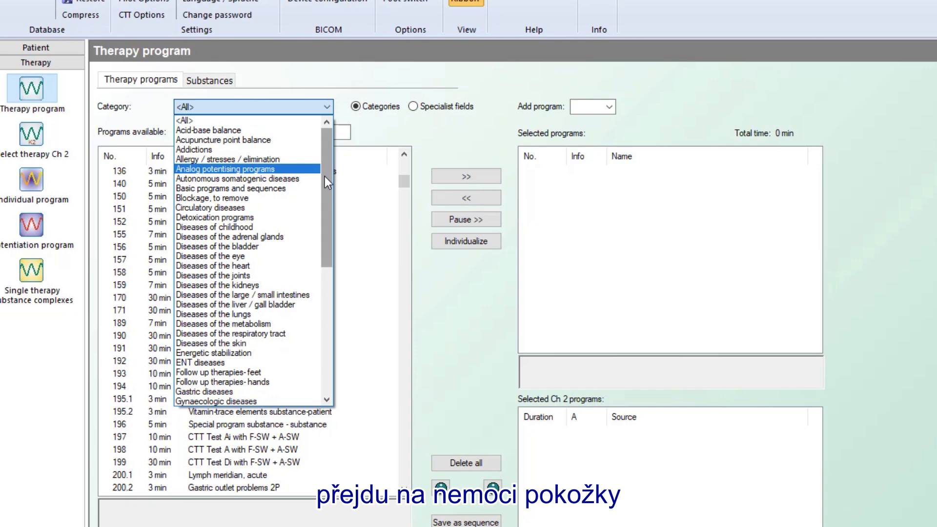
{"action": "left_click_drag", "start_coordinate": [325, 177], "coordinate": [324, 205]}
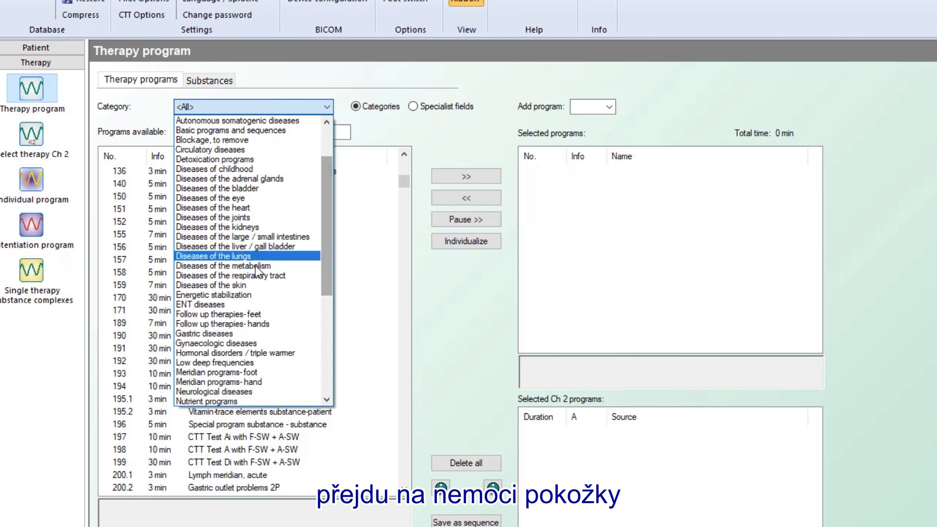
{"action": "left_click", "coordinate": [248, 288]}
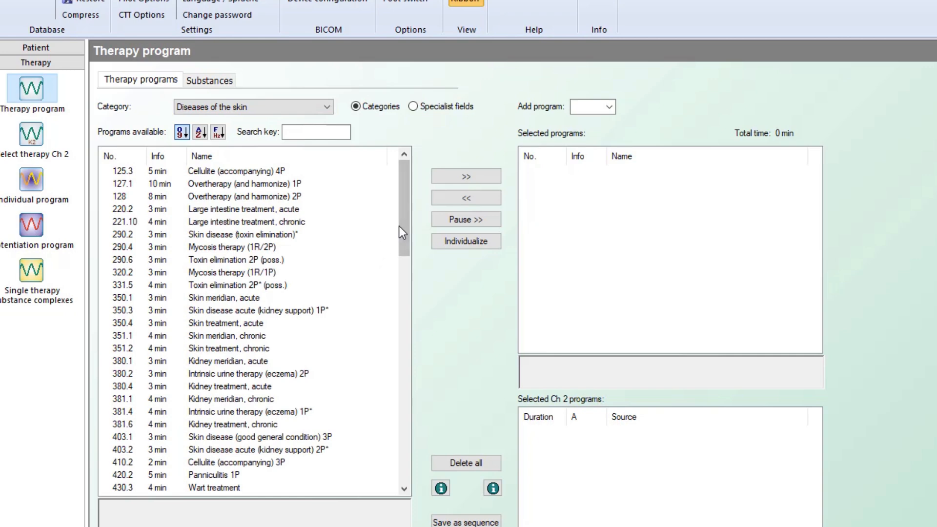
Step: Show the applicator placement info for program 3044 Dry skin (LDF)
{"action": "left_click_drag", "start_coordinate": [401, 225], "coordinate": [396, 460]}
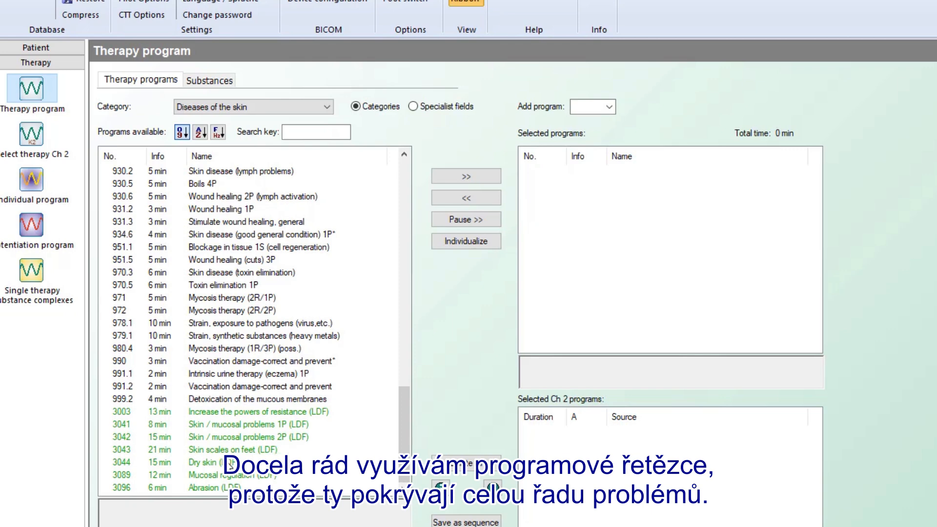
{"action": "left_click", "coordinate": [211, 463]}
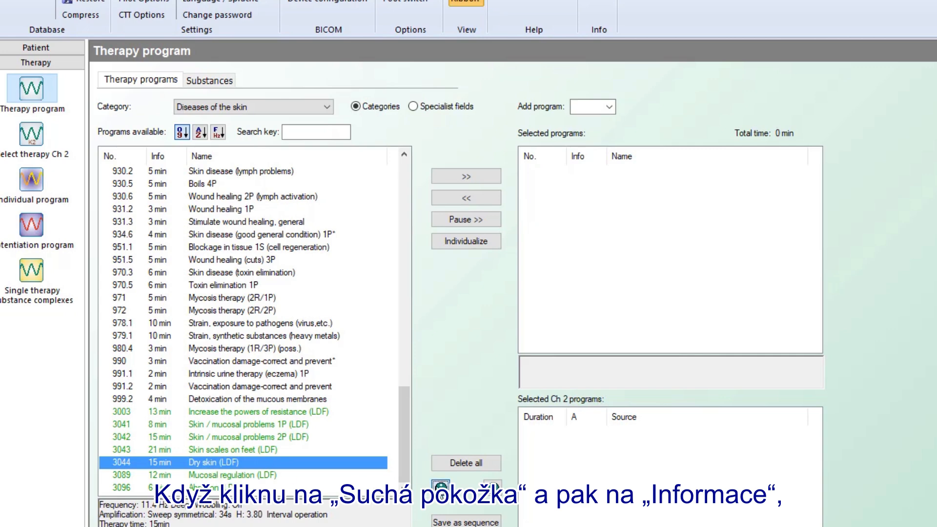
{"action": "left_click", "coordinate": [441, 487]}
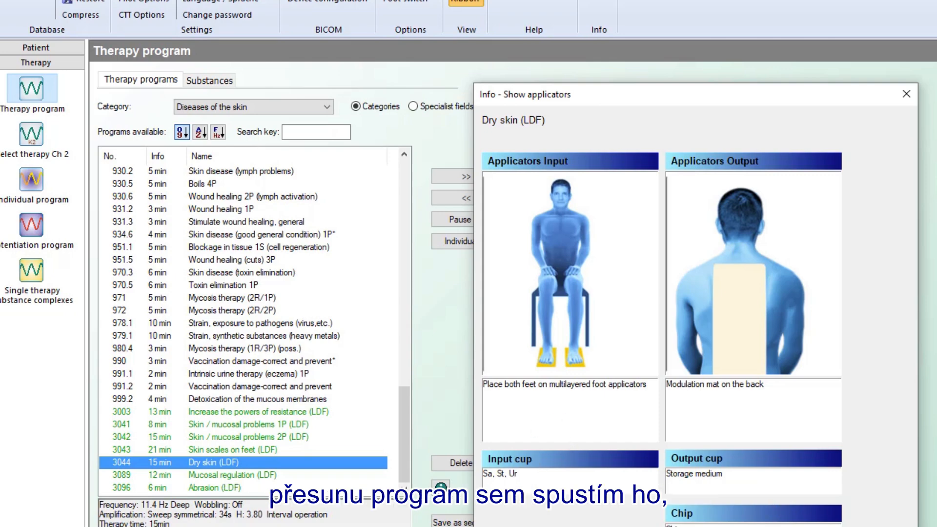
Step: Add 3044 Dry skin (LDF) to the selected programs (15 min) and confirm the start checklist
{"action": "left_click", "coordinate": [634, 525]}
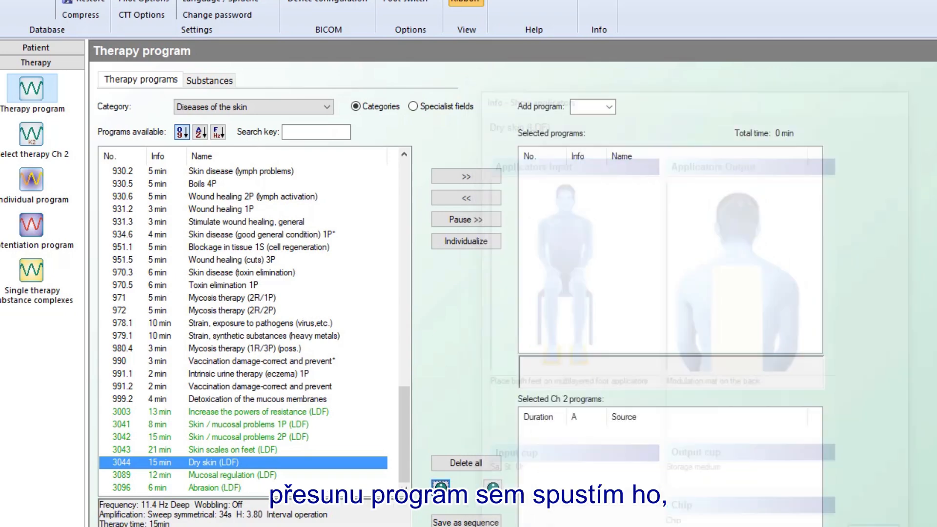
{"action": "left_click", "coordinate": [470, 176]}
{"action": "left_click", "coordinate": [555, 172]}
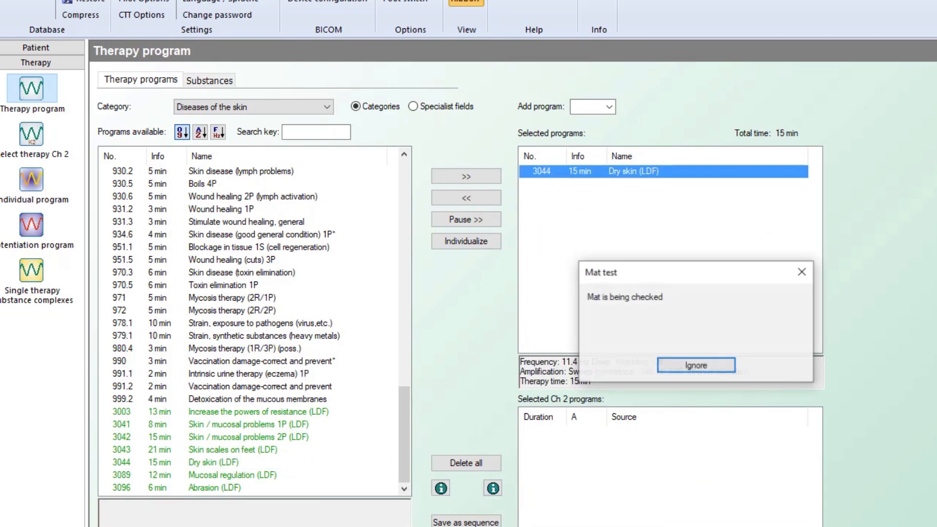
{"action": "left_click", "coordinate": [742, 383]}
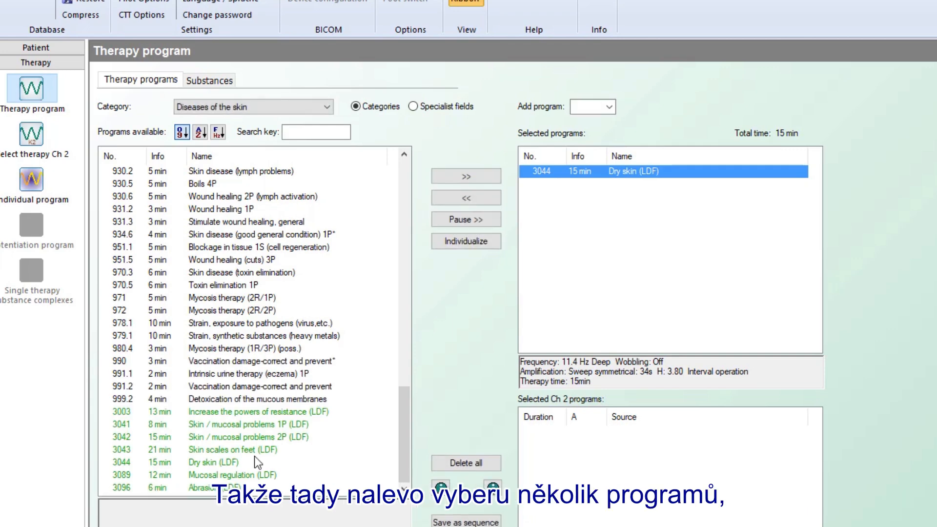
{"action": "left_click", "coordinate": [256, 412]}
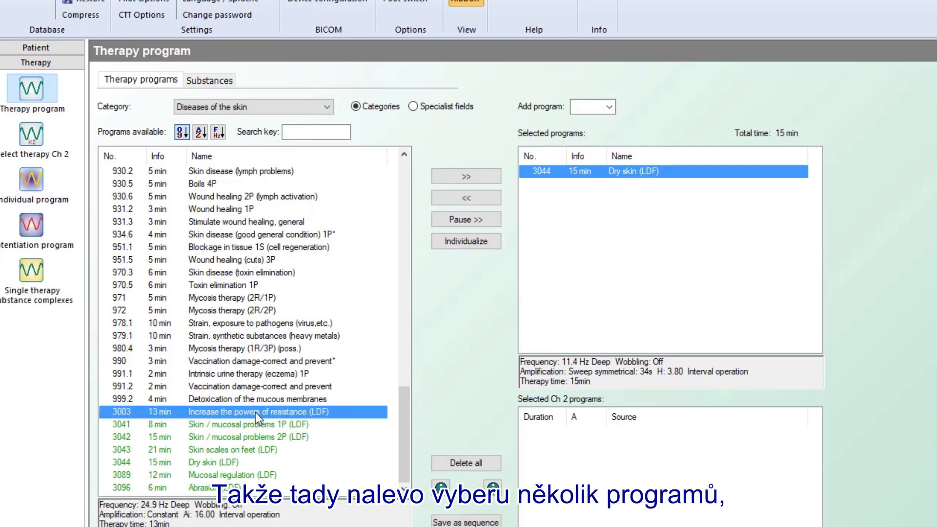
Step: Add the seven LDF skin programs 3003 through 3096 (105 min total) and start the run
{"action": "left_click", "coordinate": [223, 487], "text": "shift"}
{"action": "left_click", "coordinate": [461, 173]}
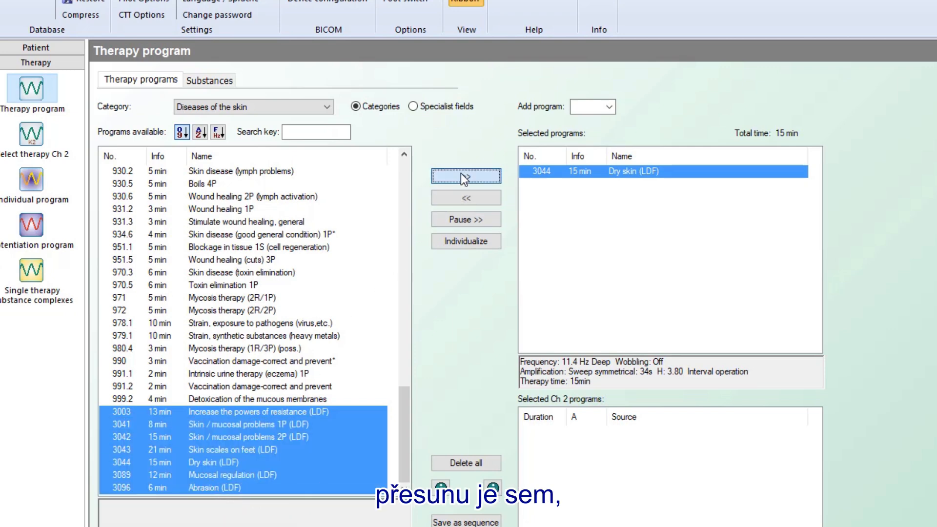
{"action": "left_click", "coordinate": [563, 171]}
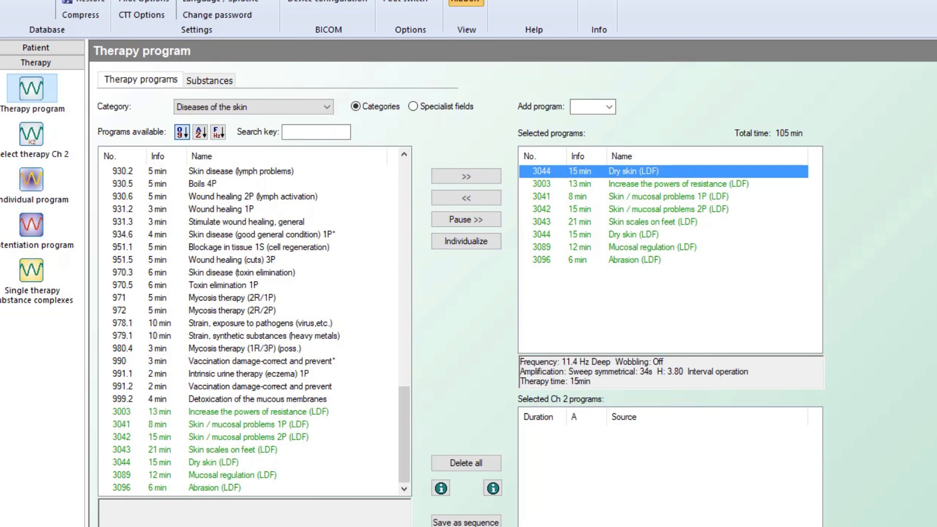
{"action": "left_click", "coordinate": [466, 526]}
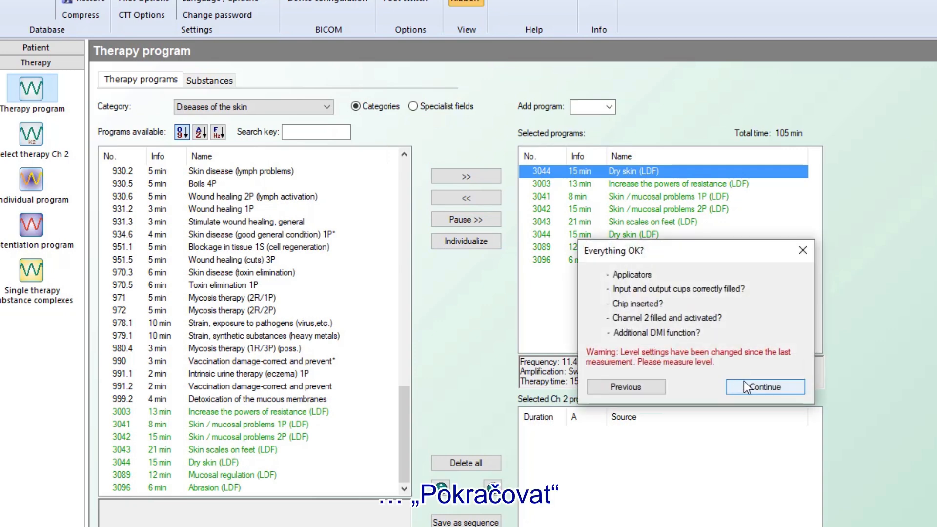
Step: Accept the Everything OK? checklist so the 105-minute program queue starts running
{"action": "left_click", "coordinate": [745, 385]}
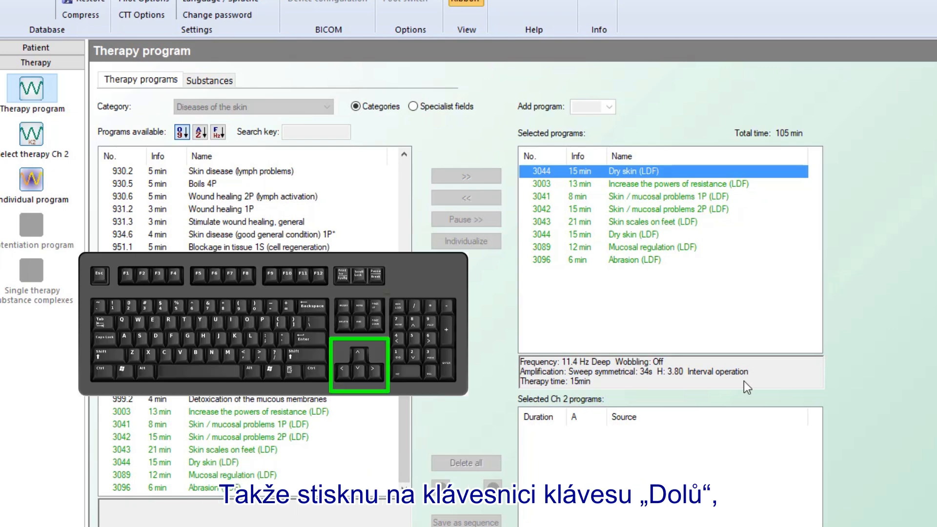
Step: Test programs 3003, 3041, 3042, 3043, the second Dry skin entry, 3089 and 3096 in turn
{"action": "key", "text": "Down"}
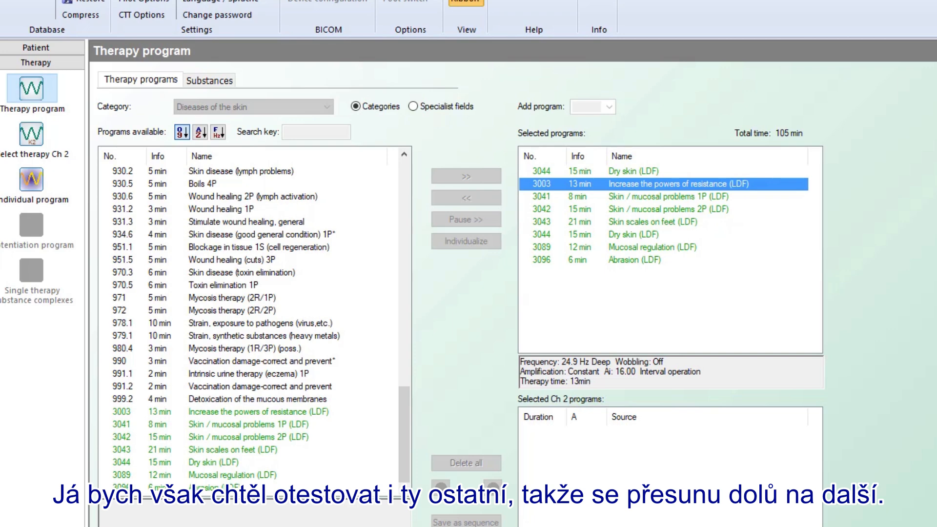
{"action": "key", "text": "Down"}
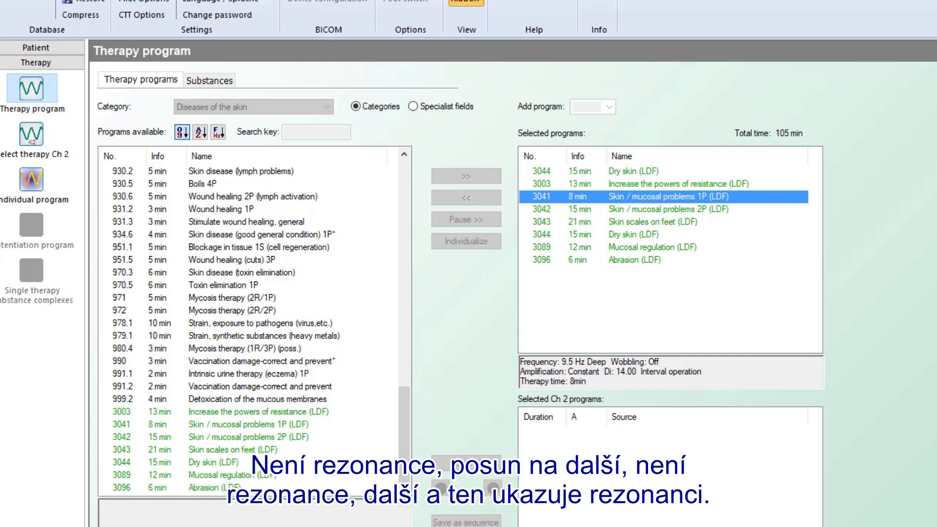
{"action": "key", "text": "Down"}
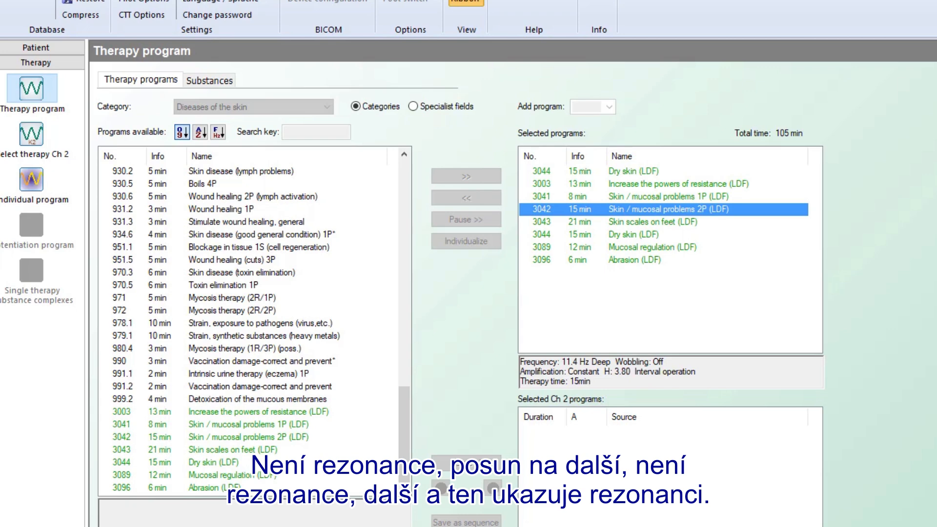
{"action": "key", "text": "Down"}
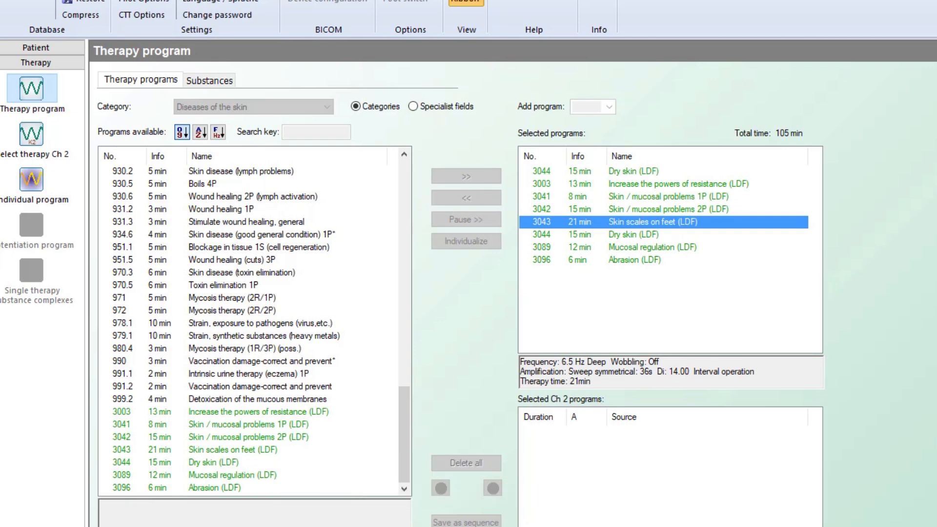
{"action": "key", "text": "Down"}
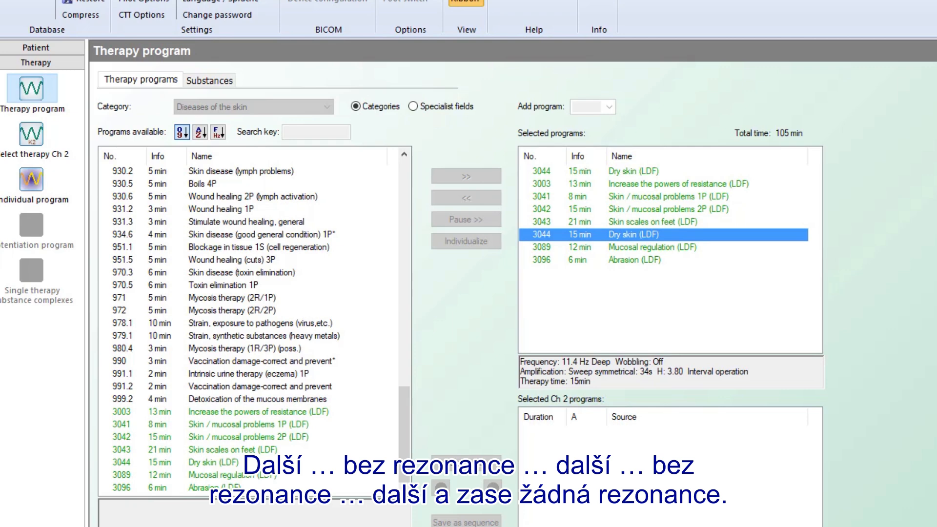
{"action": "key", "text": "Down"}
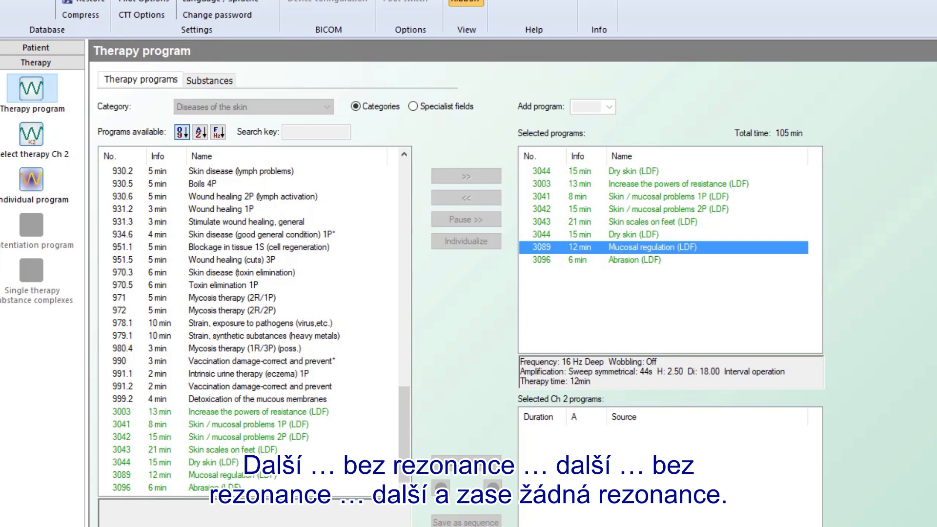
{"action": "key", "text": "Down"}
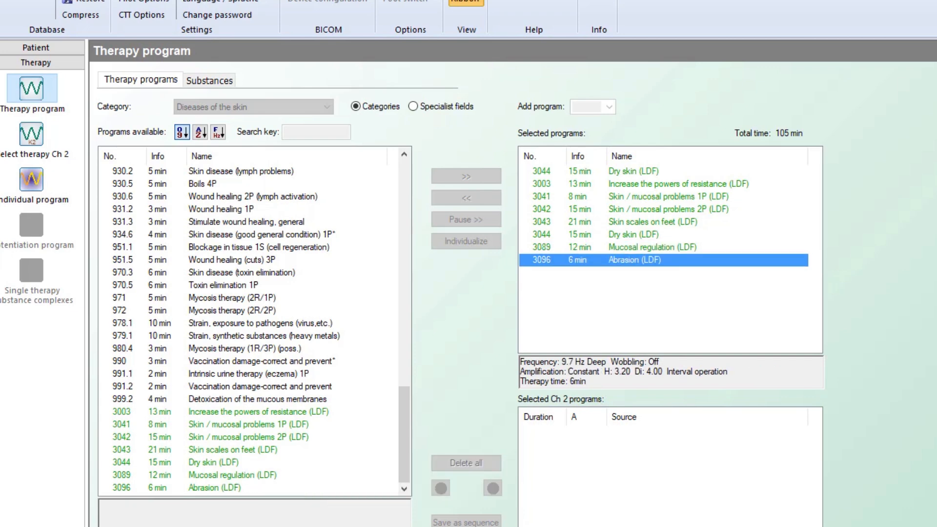
Step: Remove both Dry skin (LDF) entries, 3089 Abrasion, 3096 and 3041 from the selection
{"action": "left_click", "coordinate": [614, 236]}
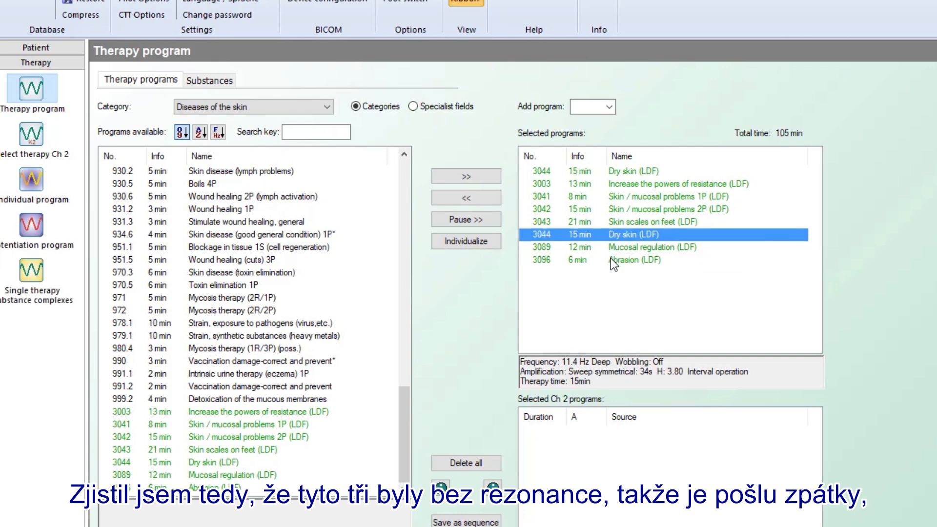
{"action": "left_click", "coordinate": [611, 260], "text": "shift"}
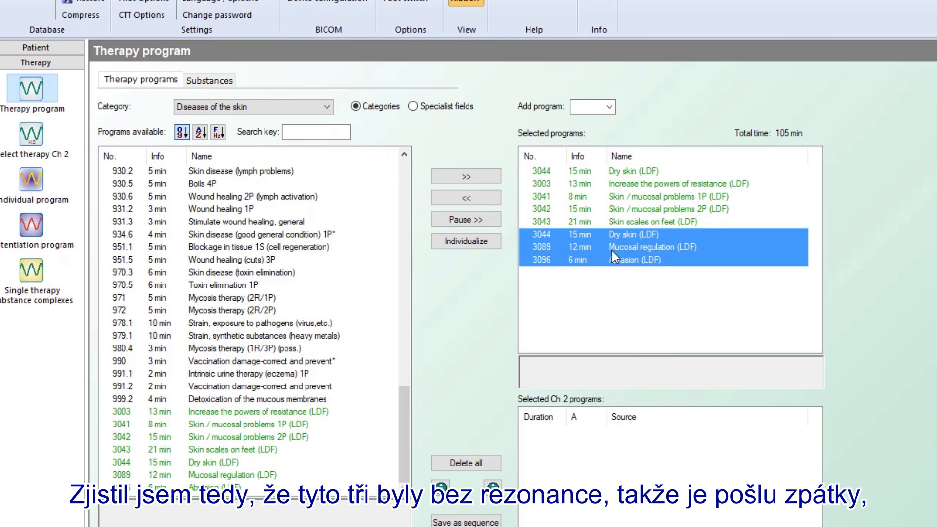
{"action": "left_click", "coordinate": [483, 197]}
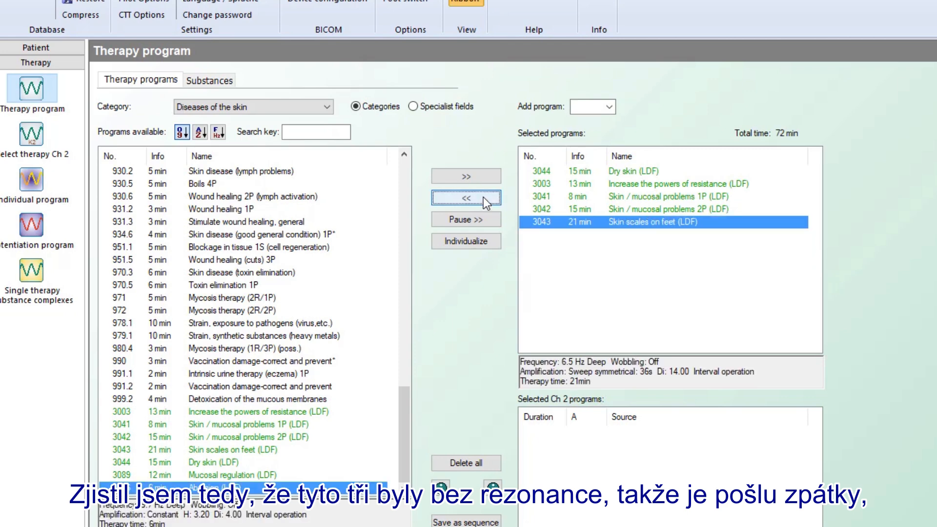
{"action": "left_click", "coordinate": [588, 171]}
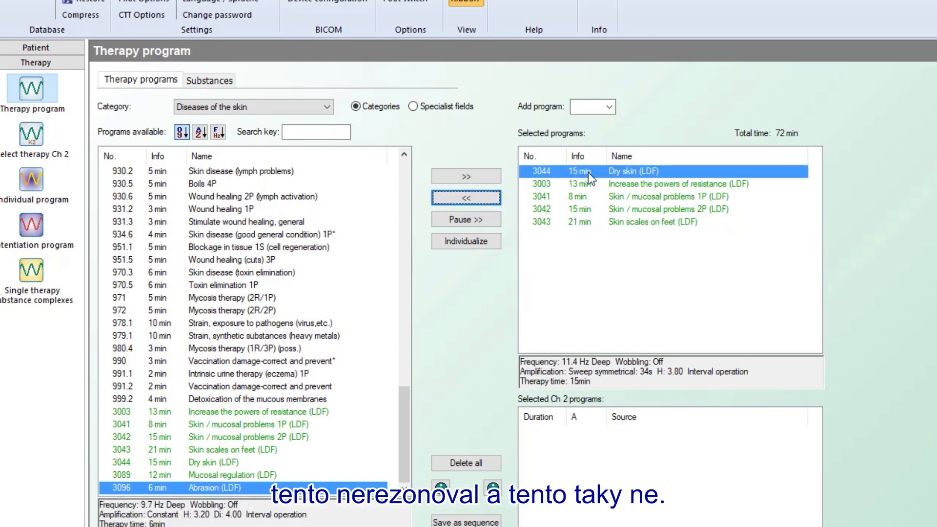
{"action": "left_click", "coordinate": [479, 196]}
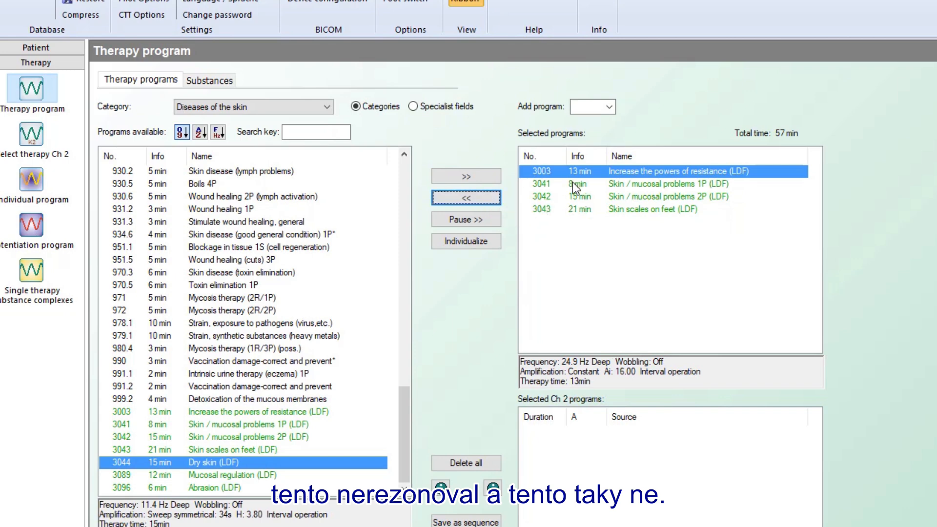
{"action": "left_click", "coordinate": [572, 184]}
{"action": "left_click", "coordinate": [457, 201]}
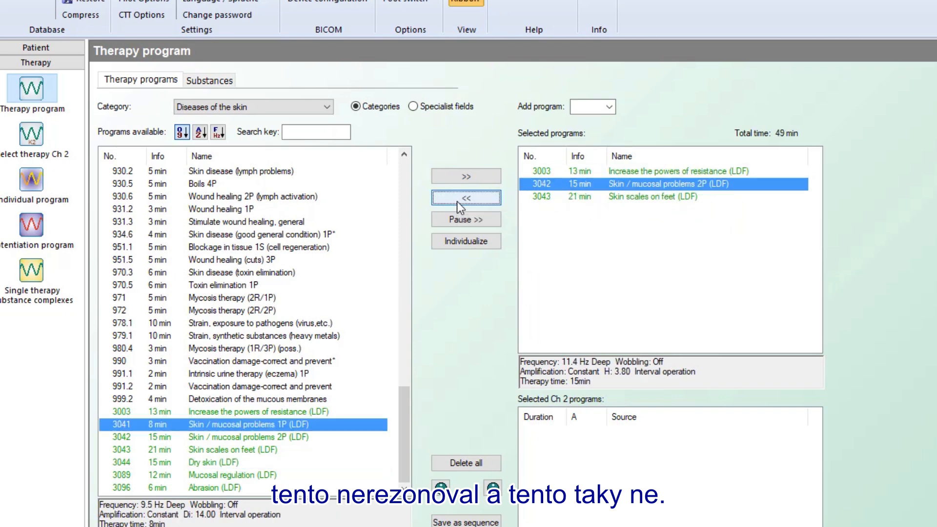
Step: Insert pauses after programs 3003 and 3042, bringing the queue to 49 min
{"action": "left_click", "coordinate": [548, 172]}
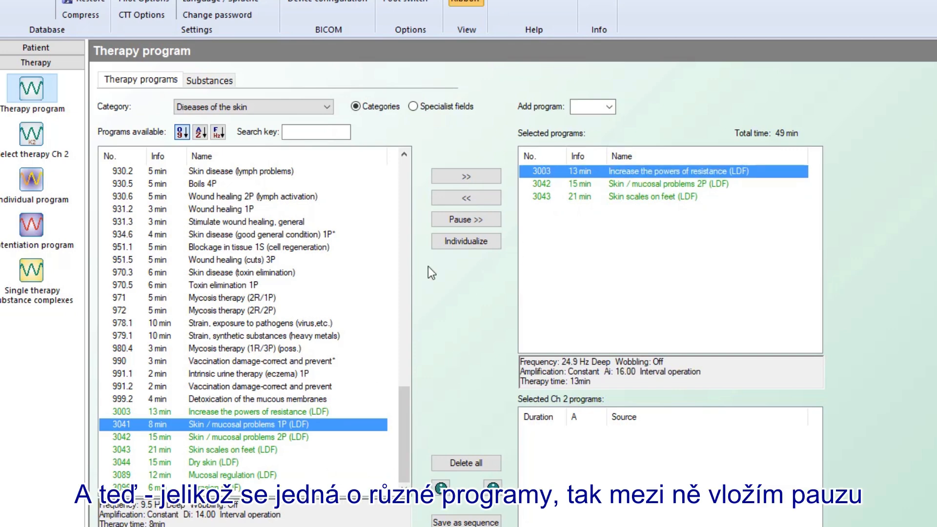
{"action": "left_click", "coordinate": [470, 221]}
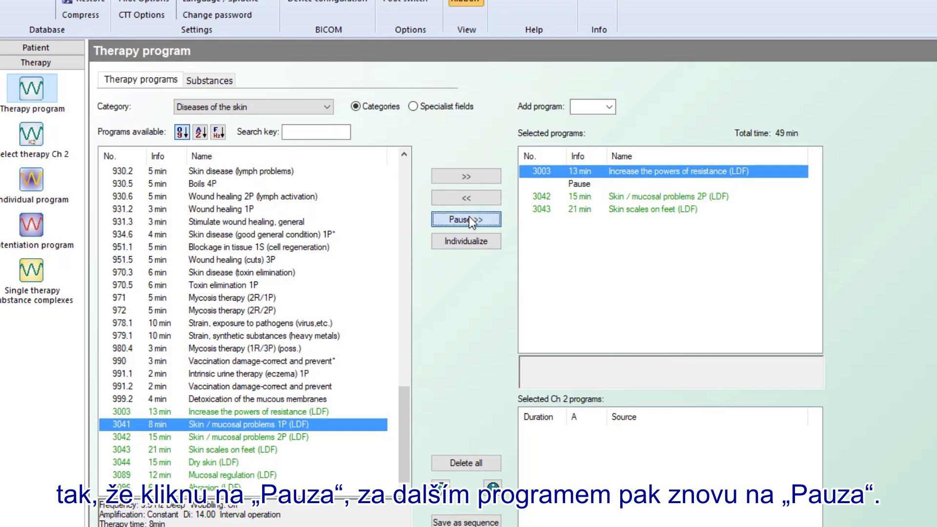
{"action": "left_click", "coordinate": [550, 196]}
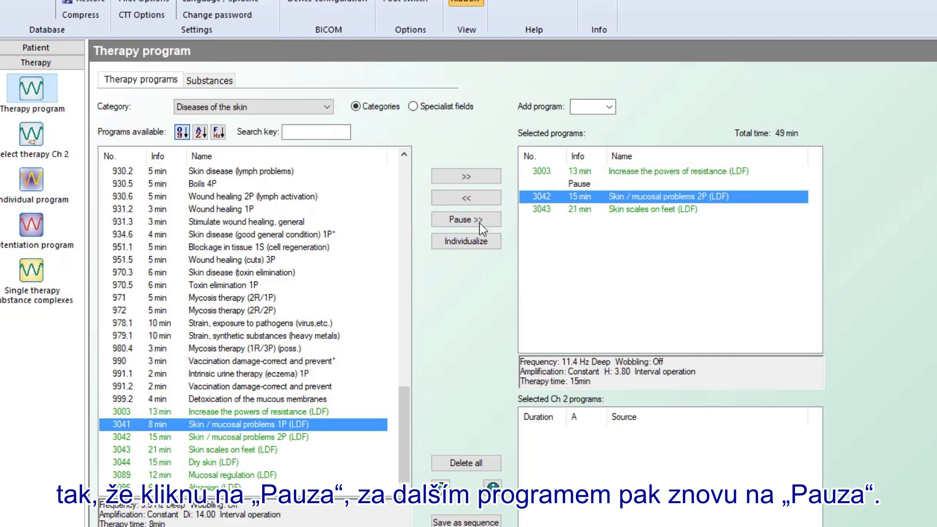
{"action": "left_click", "coordinate": [462, 221]}
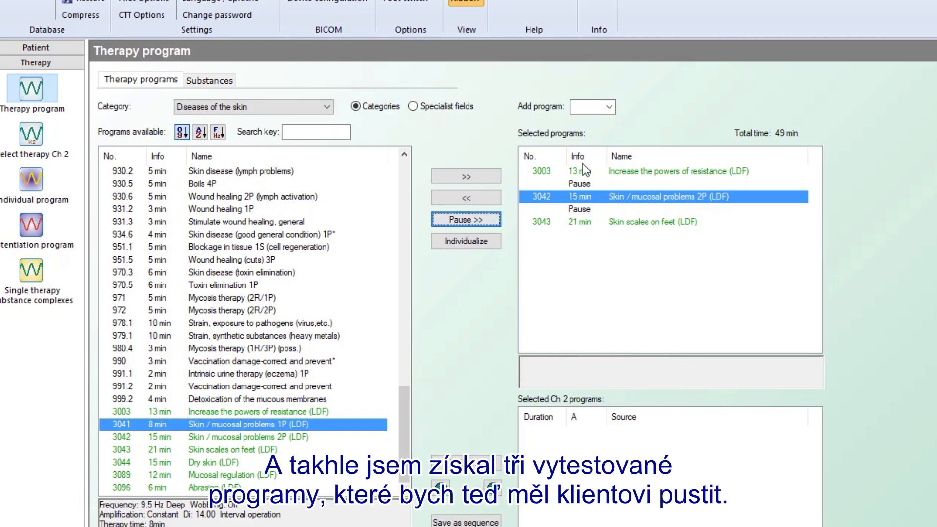
{"action": "left_click", "coordinate": [595, 253]}
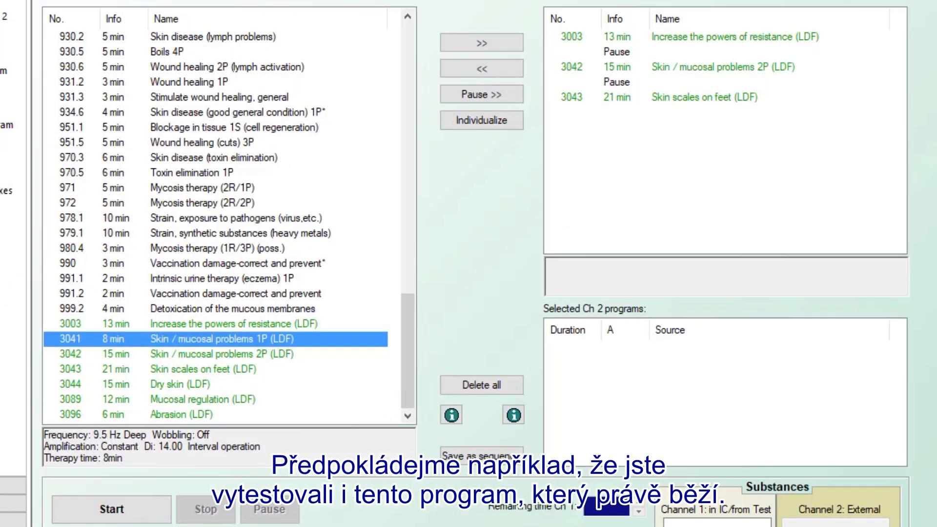
Step: Start the therapy run from program 3003 and confirm the pre-start checklist
{"action": "left_click", "coordinate": [626, 35]}
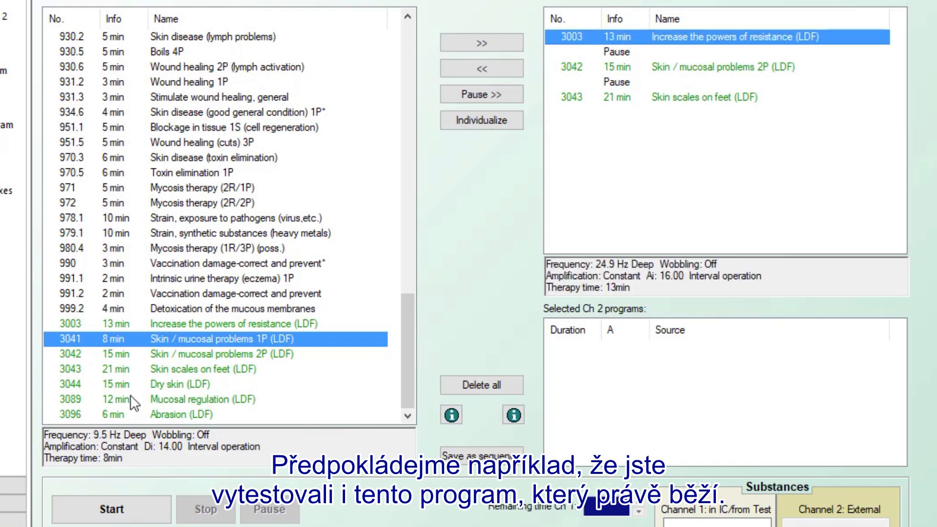
{"action": "left_click", "coordinate": [99, 511]}
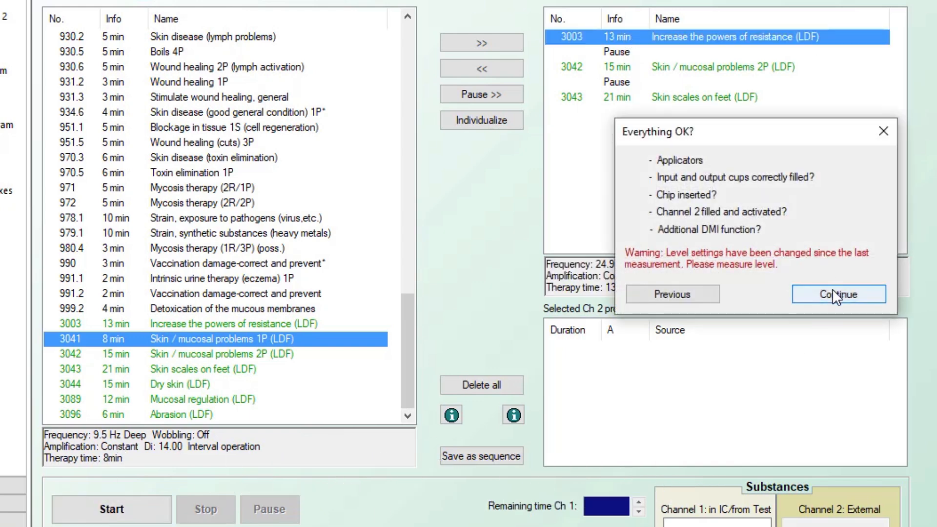
{"action": "left_click", "coordinate": [833, 290]}
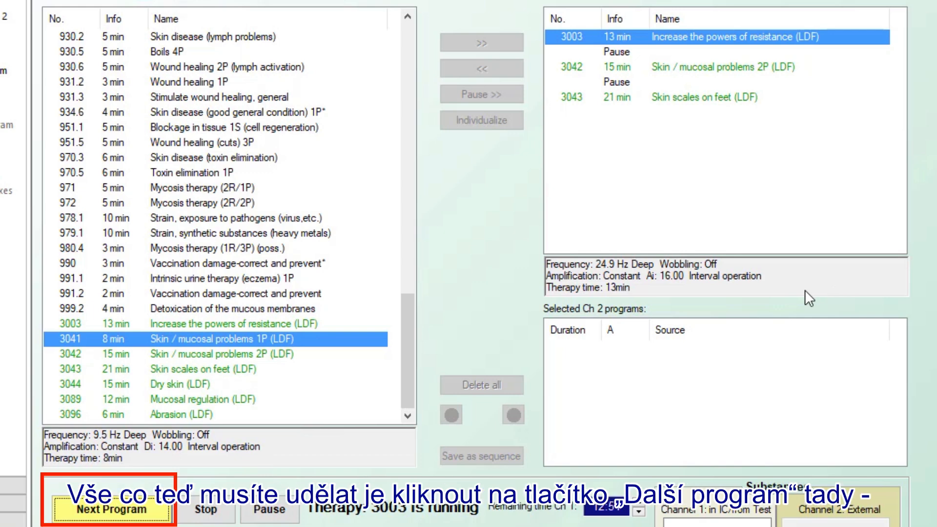
Step: Advance past the applicator-change pause so program 3042 starts running
{"action": "left_click", "coordinate": [113, 509]}
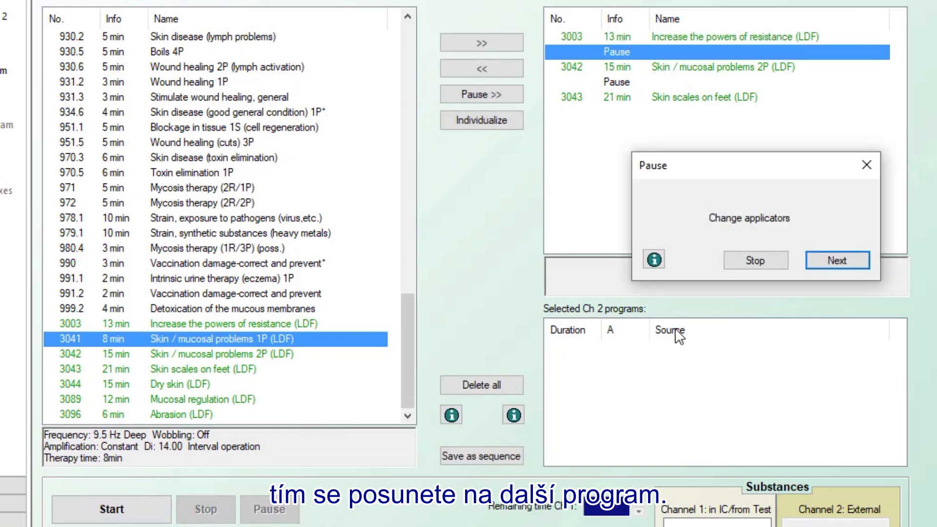
{"action": "left_click", "coordinate": [654, 260]}
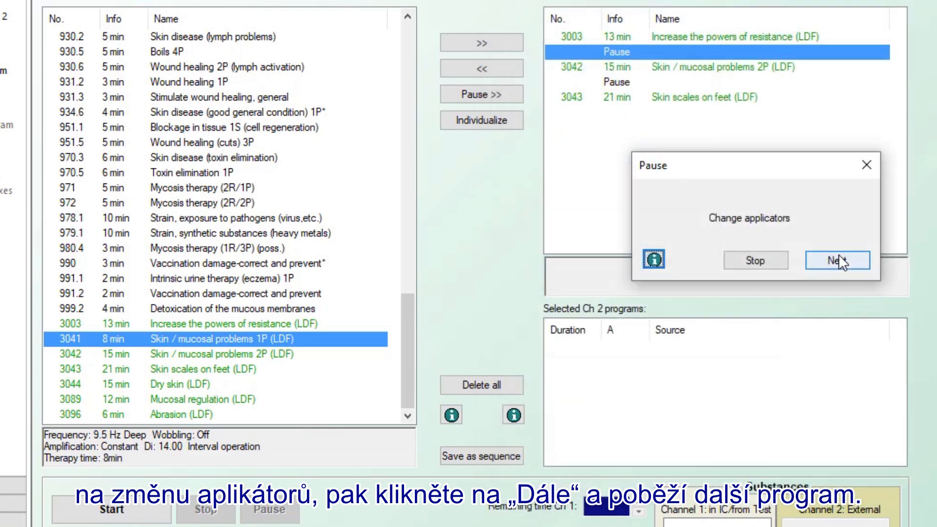
{"action": "left_click", "coordinate": [838, 253]}
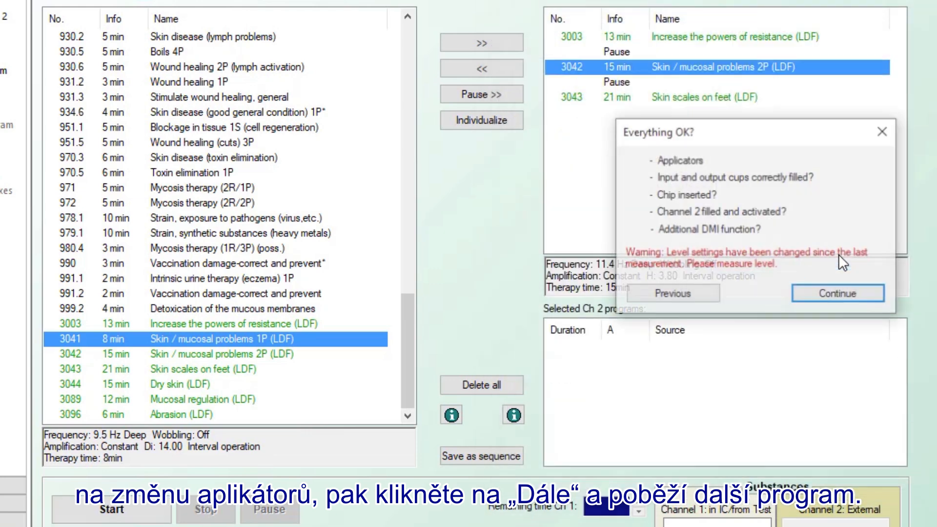
{"action": "left_click", "coordinate": [837, 295]}
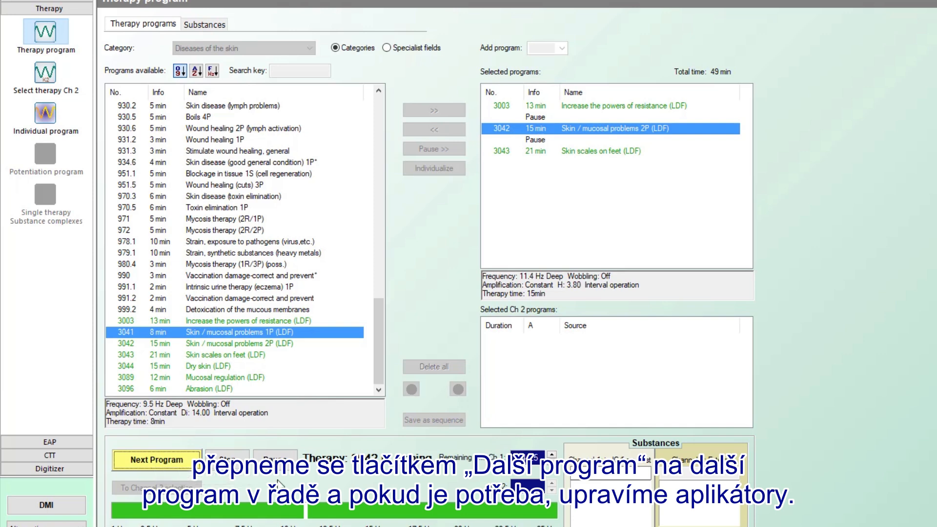
Step: Stop the therapy, delete all queued programs, and set Category to <All>
{"action": "left_click", "coordinate": [223, 462]}
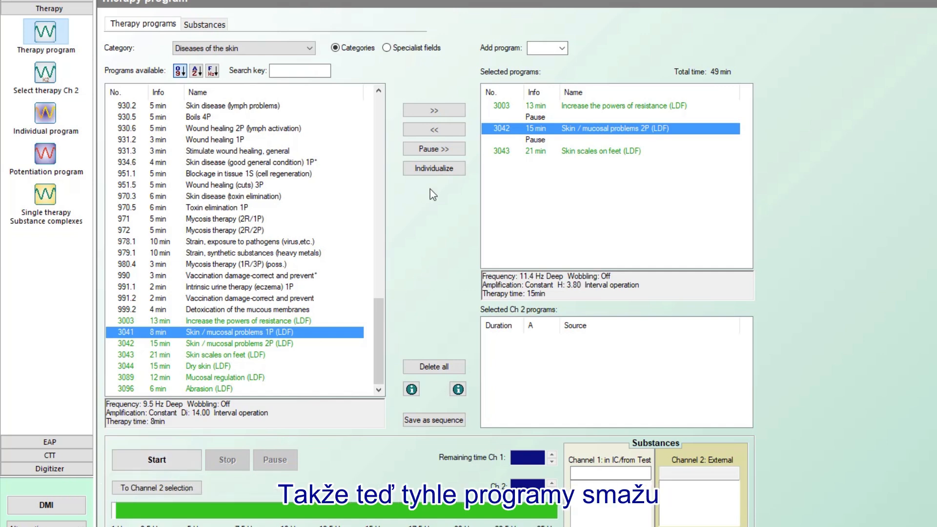
{"action": "left_click", "coordinate": [433, 369]}
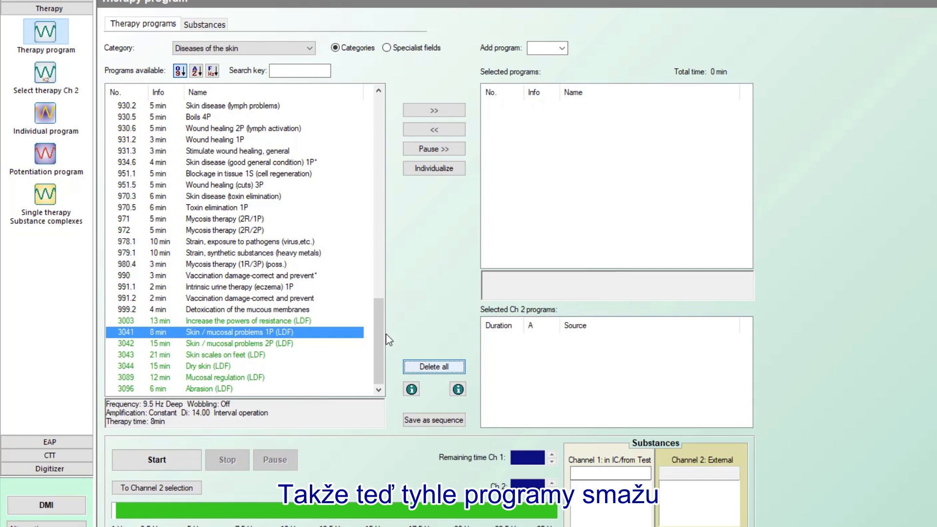
{"action": "left_click", "coordinate": [254, 50]}
{"action": "left_click_drag", "start_coordinate": [309, 186], "coordinate": [309, 81]}
{"action": "left_click", "coordinate": [273, 60]}
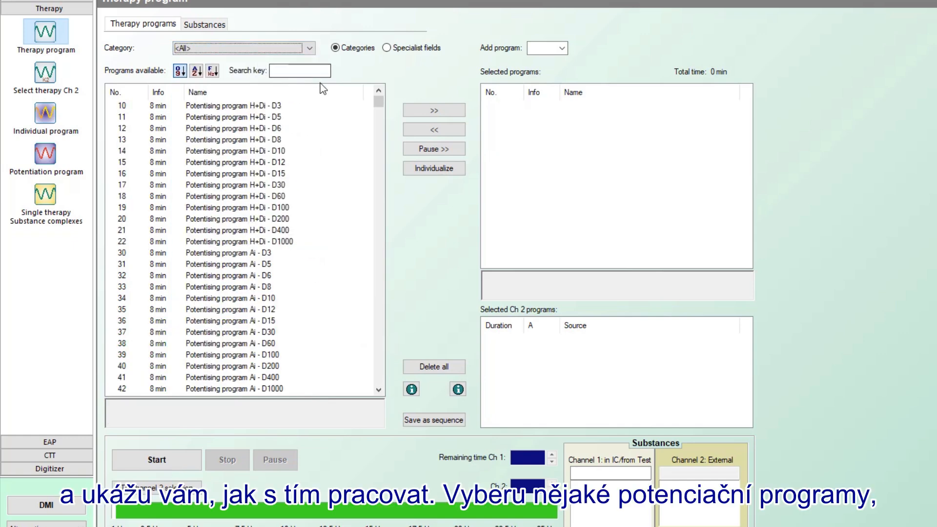
Step: Add Potentising programs H+Di 10 through 22 (D3 to D1000) to the sequence
{"action": "left_click", "coordinate": [281, 106]}
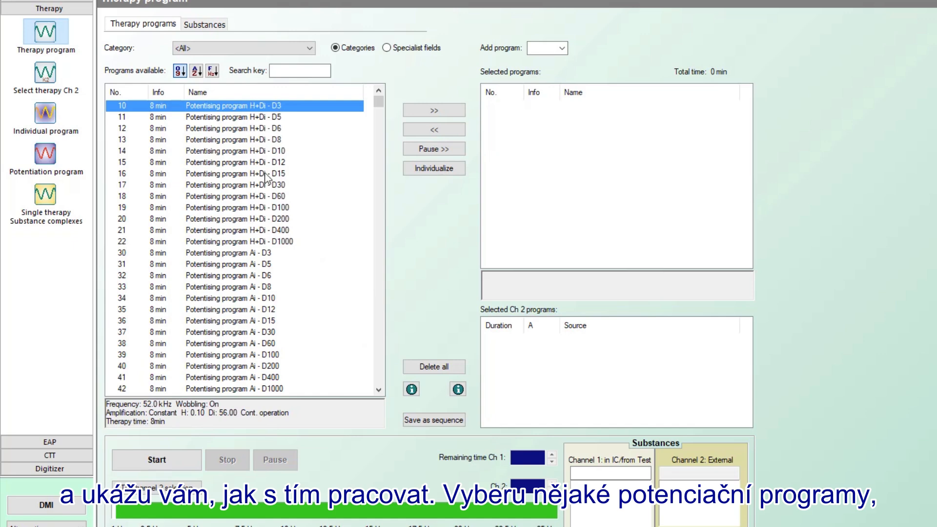
{"action": "left_click", "coordinate": [254, 241], "text": "shift"}
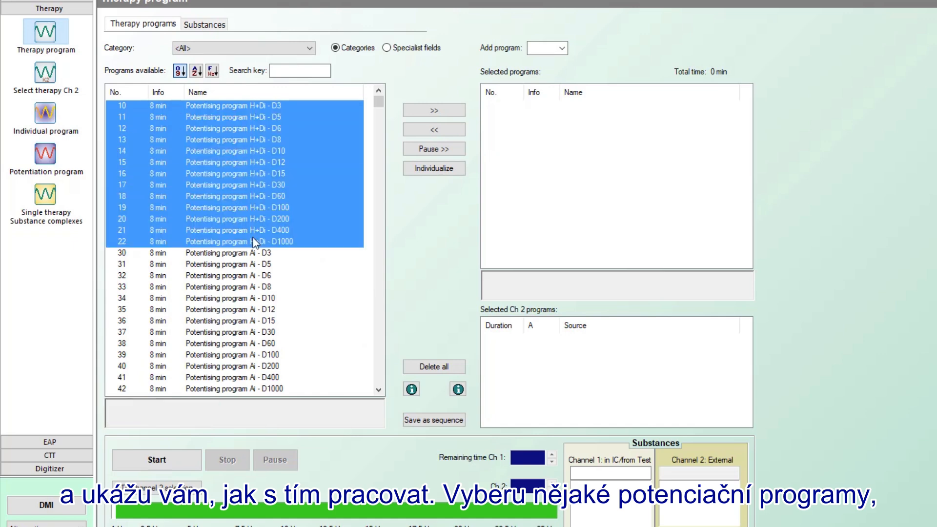
{"action": "left_click", "coordinate": [436, 112]}
{"action": "left_click", "coordinate": [520, 108]}
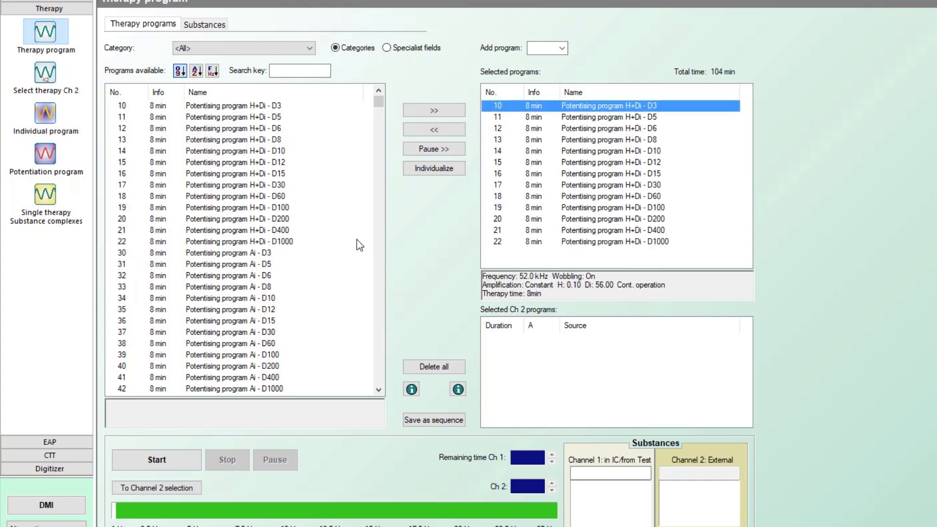
Step: Start the potentising sequence and skip ahead past programs 11–14 to program 15 (D12)
{"action": "left_click", "coordinate": [164, 464]}
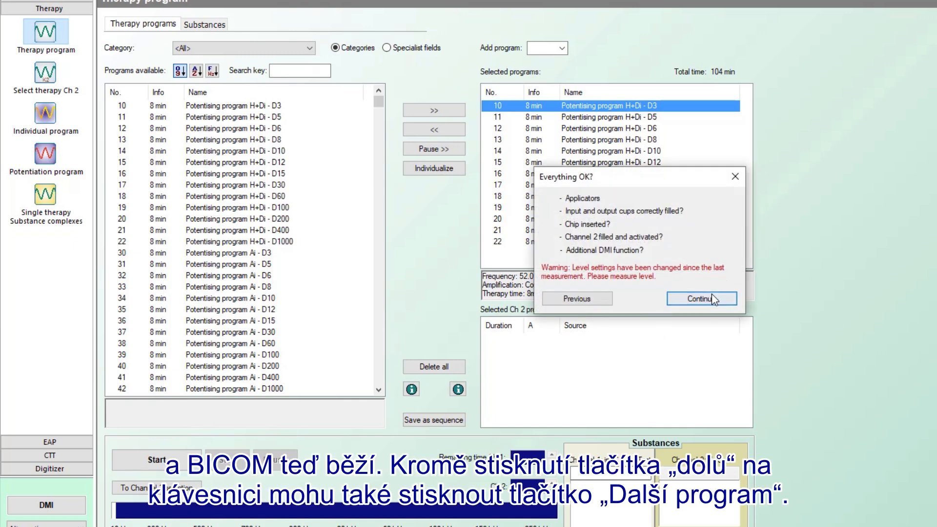
{"action": "left_click", "coordinate": [710, 299]}
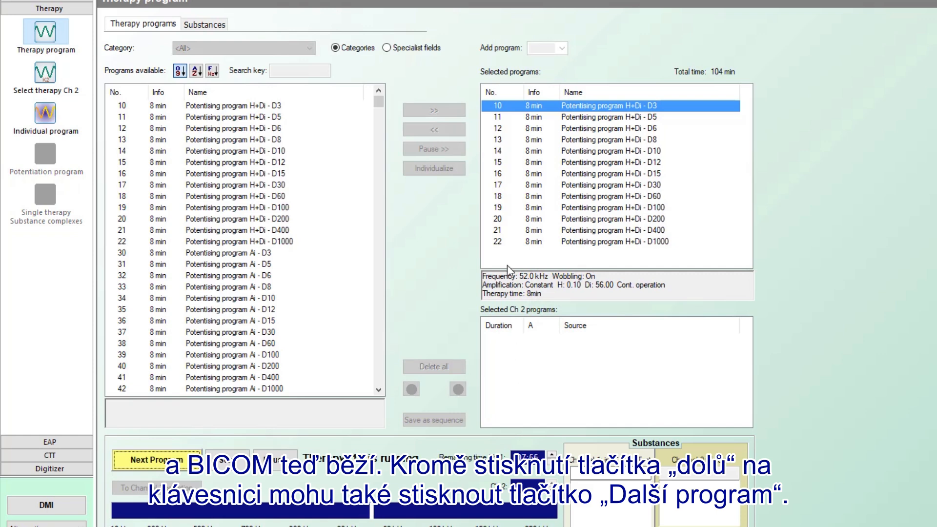
{"action": "left_click", "coordinate": [151, 462]}
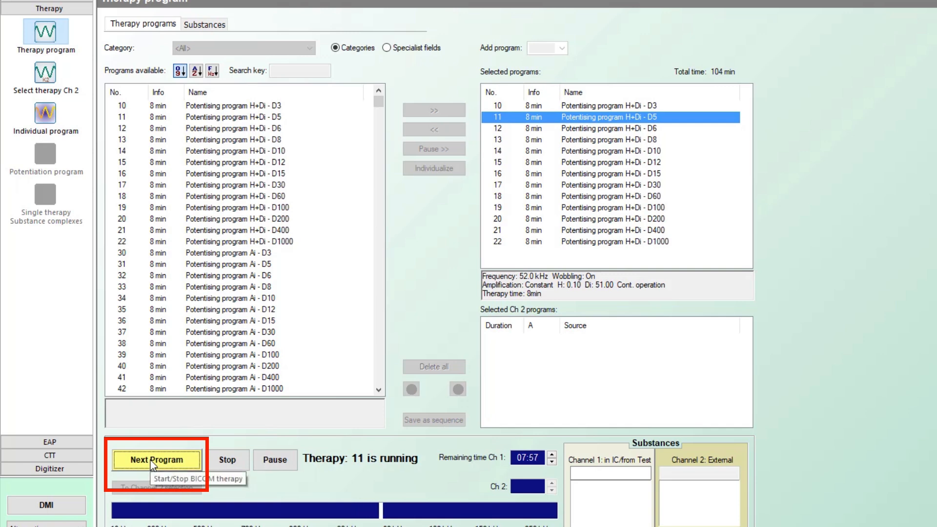
{"action": "left_click", "coordinate": [152, 463]}
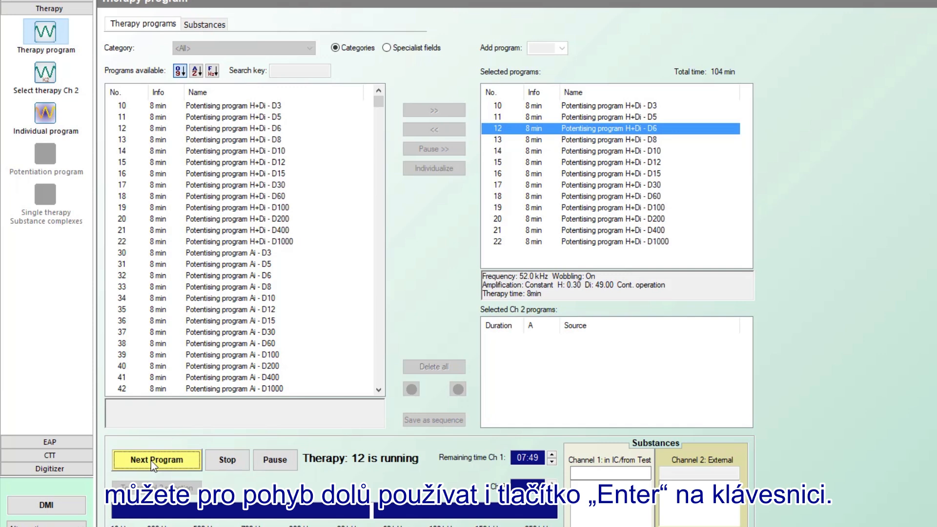
{"action": "left_click", "coordinate": [152, 462]}
{"action": "left_click", "coordinate": [153, 462]}
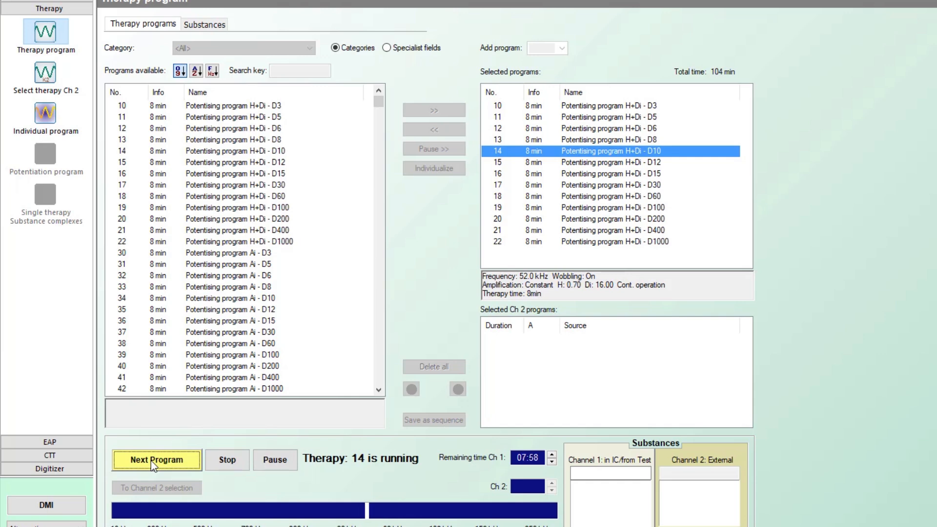
{"action": "left_click", "coordinate": [152, 462]}
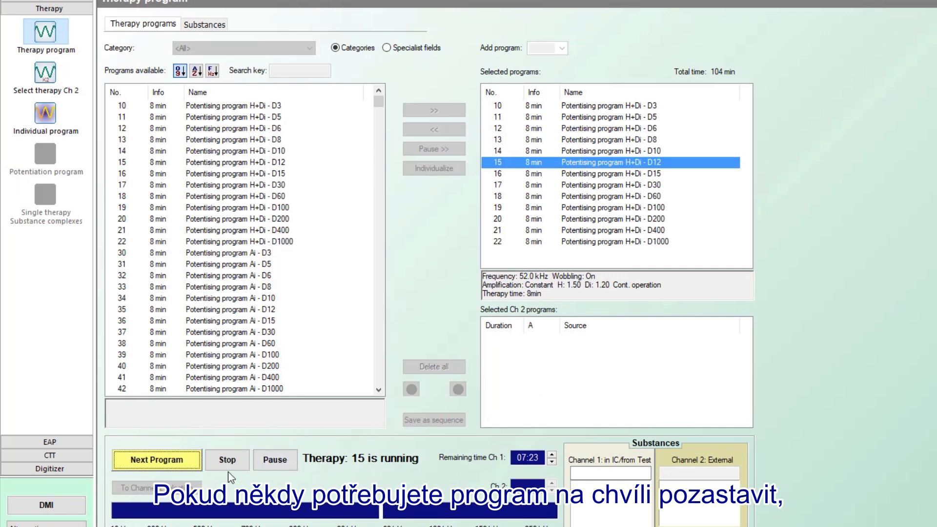
Step: Pause and resume program 15, stop the therapy, then start it again
{"action": "left_click", "coordinate": [276, 460]}
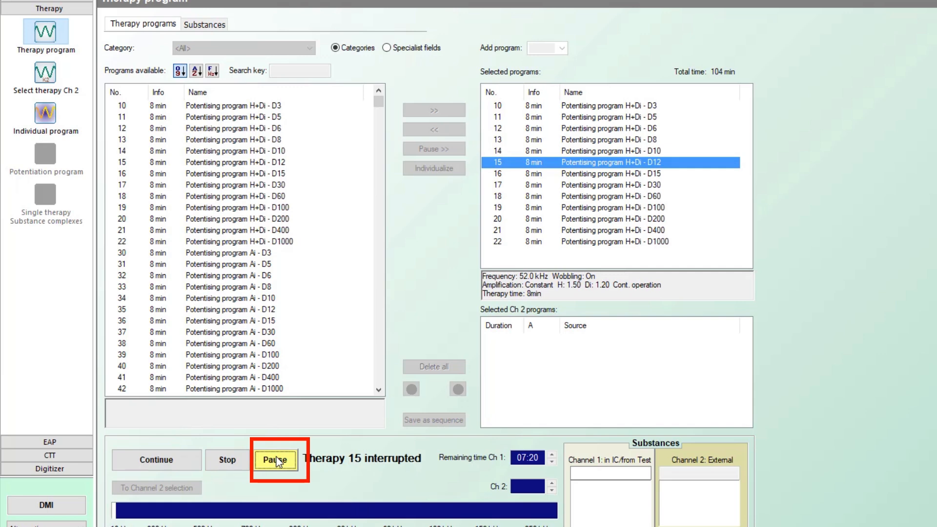
{"action": "left_click", "coordinate": [177, 461]}
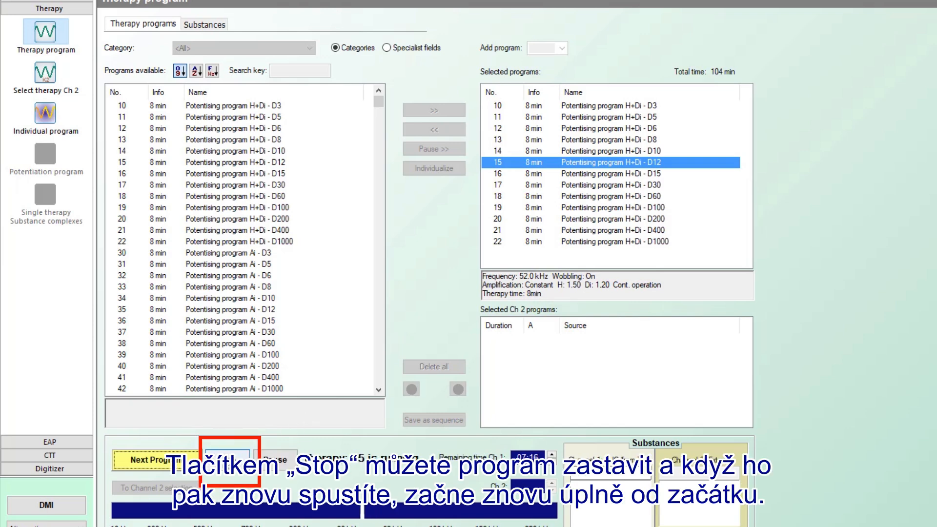
{"action": "left_click", "coordinate": [227, 456]}
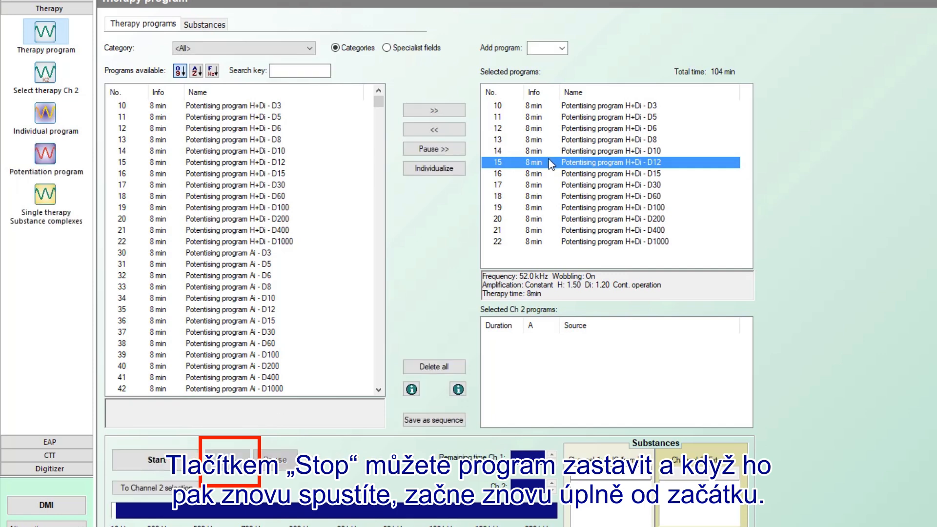
{"action": "left_click", "coordinate": [156, 461]}
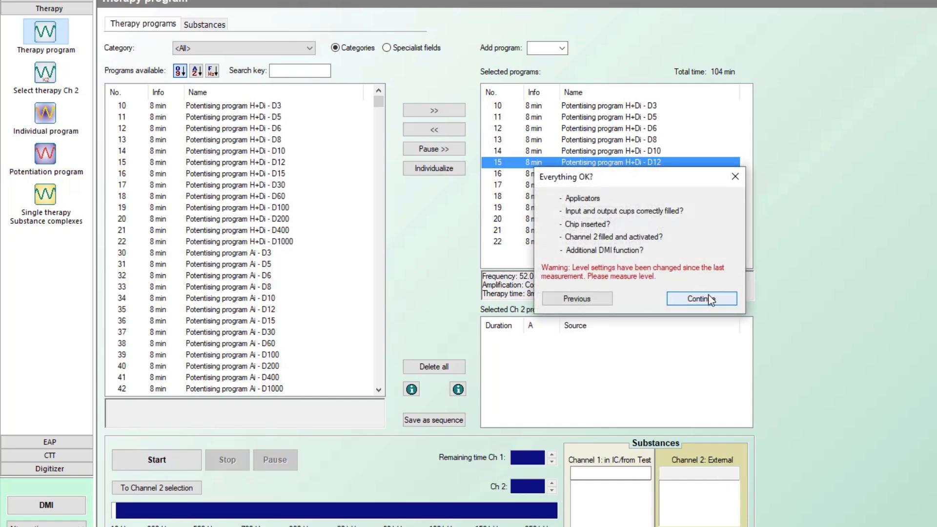
Step: Confirm the checklist to rerun program 15, then pause it
{"action": "left_click", "coordinate": [708, 298]}
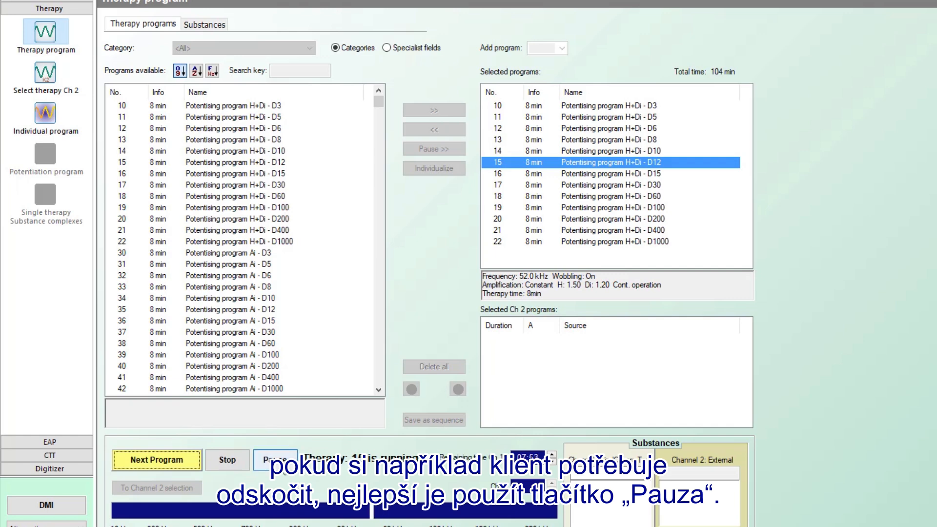
{"action": "left_click", "coordinate": [279, 463]}
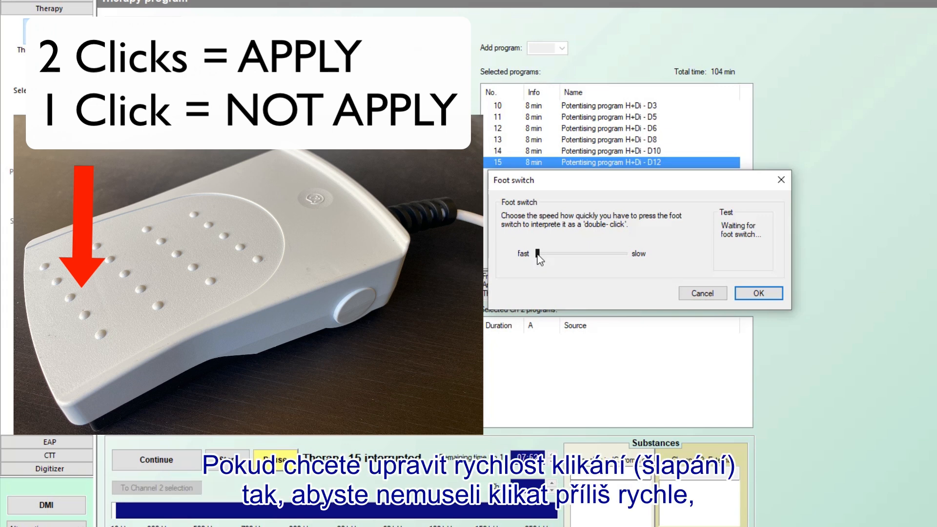
Step: Set the foot switch double-press speed slightly slower and resume program 15
{"action": "left_click_drag", "start_coordinate": [545, 253], "coordinate": [548, 256]}
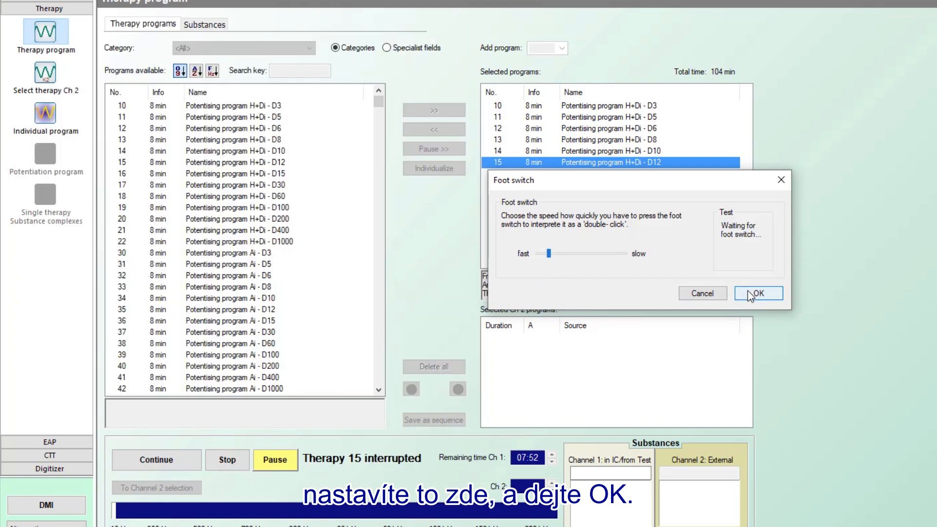
{"action": "left_click", "coordinate": [747, 293]}
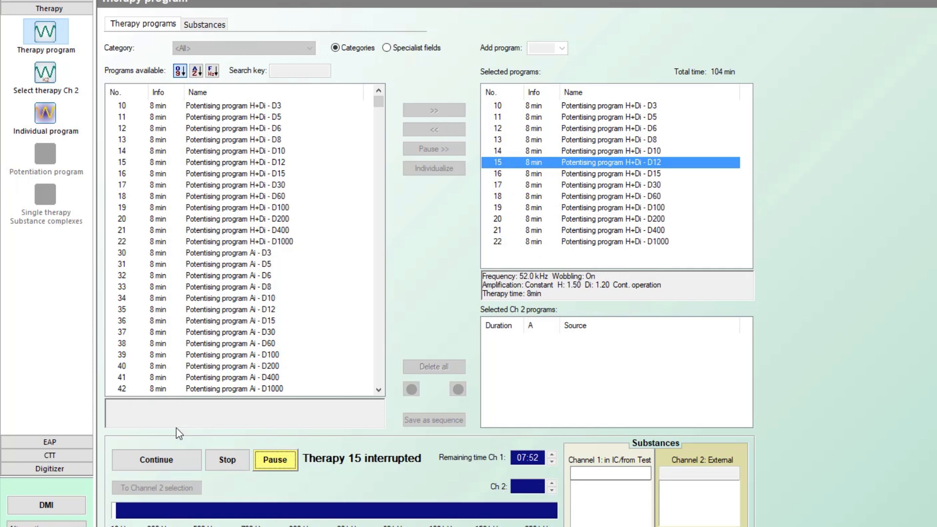
{"action": "left_click", "coordinate": [273, 464]}
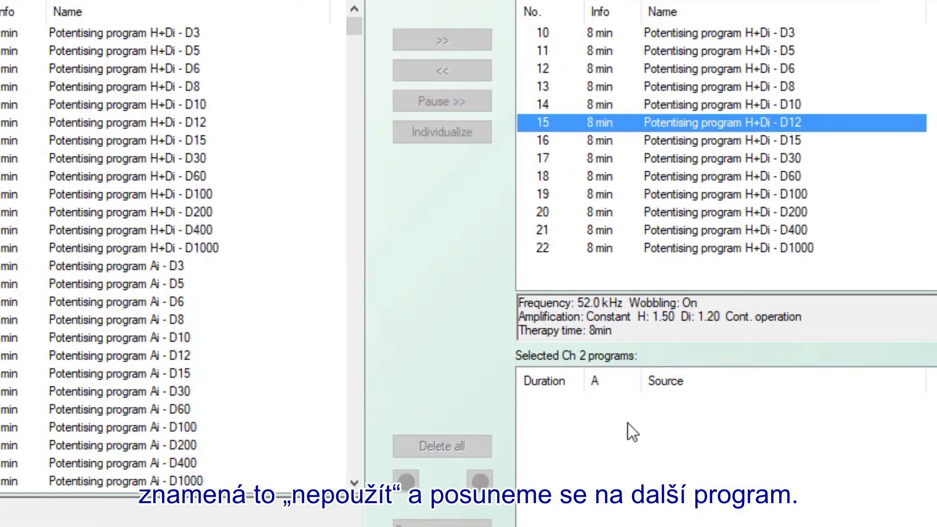
Step: Skip D12 and mark D15 as applied with the foot switch
{"action": "key", "text": "Down"}
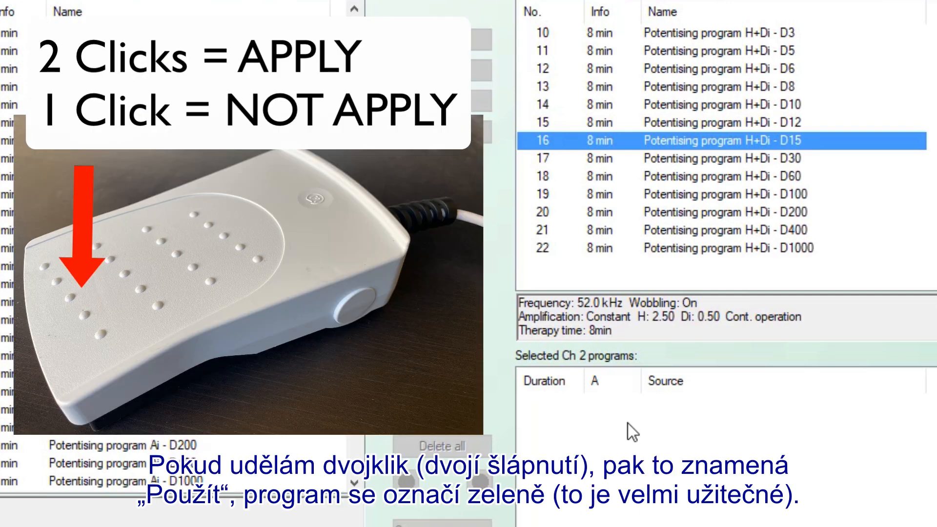
{"action": "key", "text": "Return"}
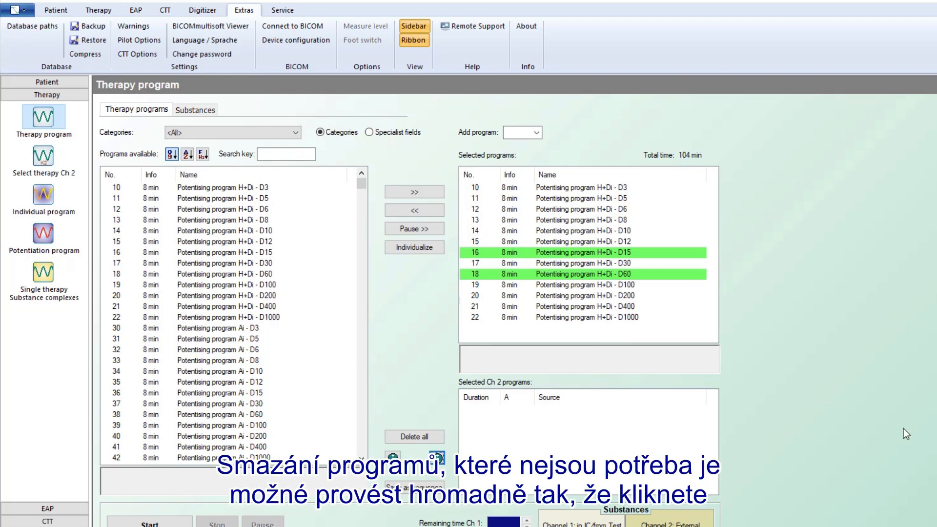
Step: Remove programs 10–15, D30 and D100–D1000 from the selected list, keeping D15 and D60
{"action": "left_click", "coordinate": [590, 189]}
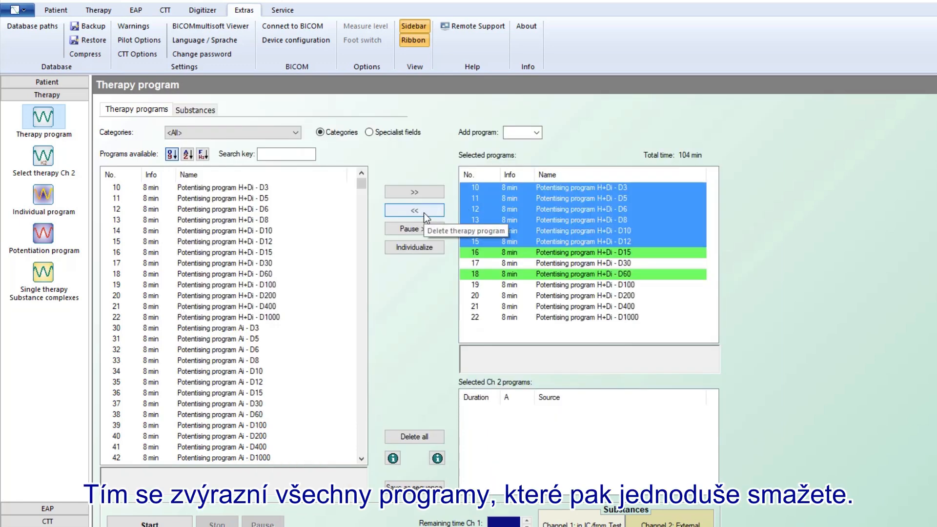
{"action": "left_click", "coordinate": [420, 210]}
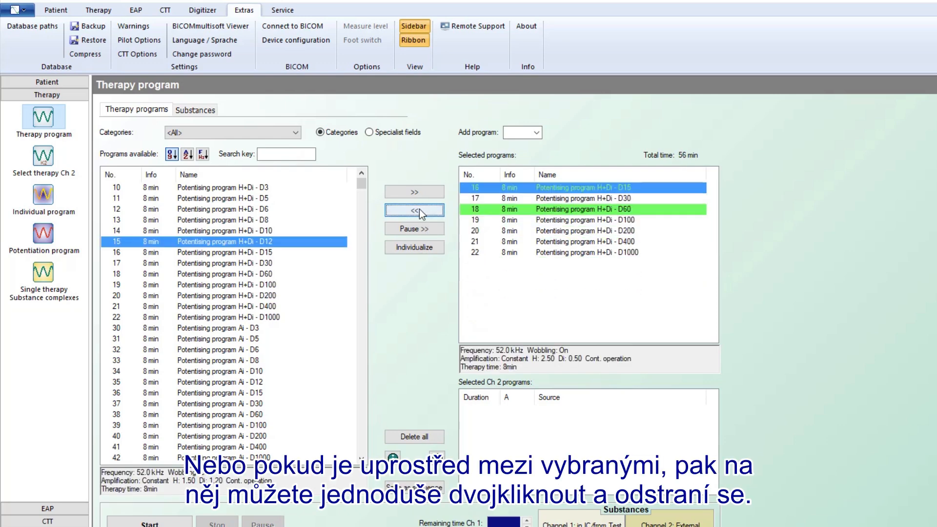
{"action": "left_click", "coordinate": [514, 200]}
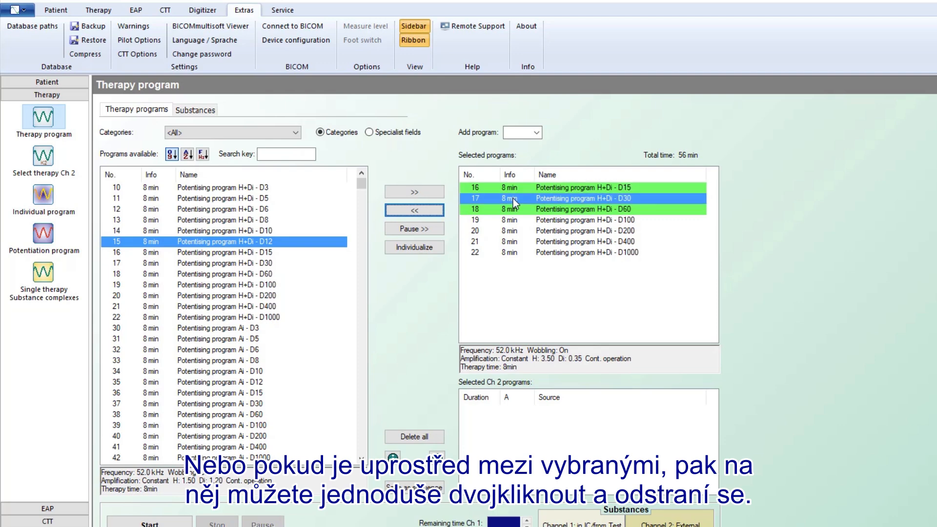
{"action": "double_click", "coordinate": [516, 200]}
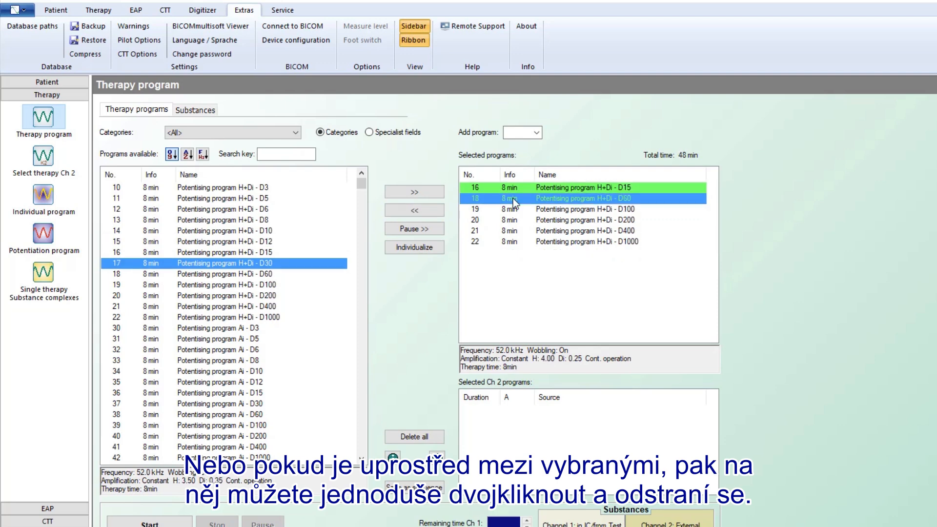
{"action": "left_click", "coordinate": [513, 210]}
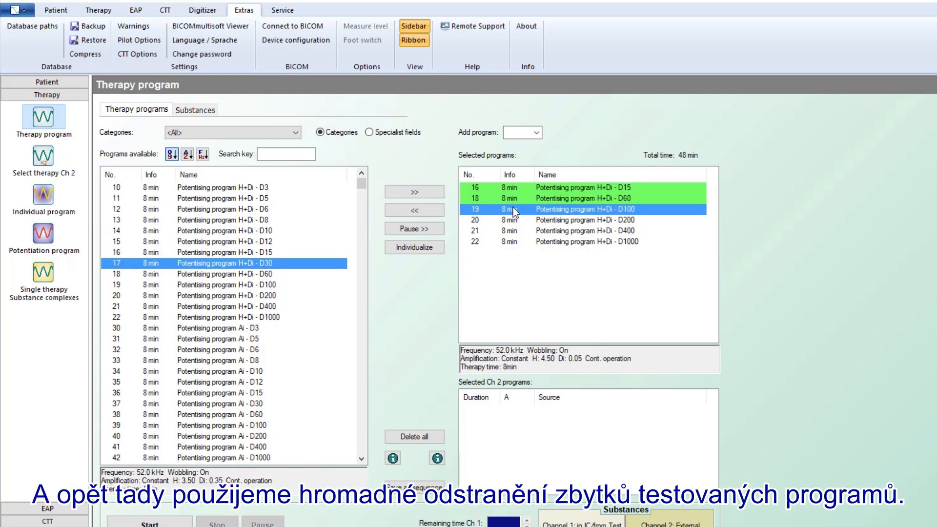
{"action": "left_click", "coordinate": [509, 240], "text": "shift"}
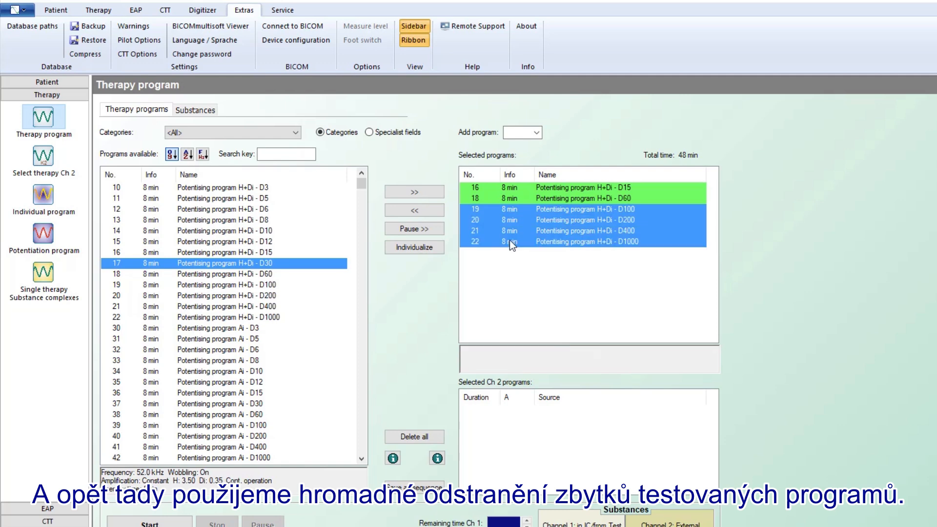
{"action": "left_click", "coordinate": [426, 209]}
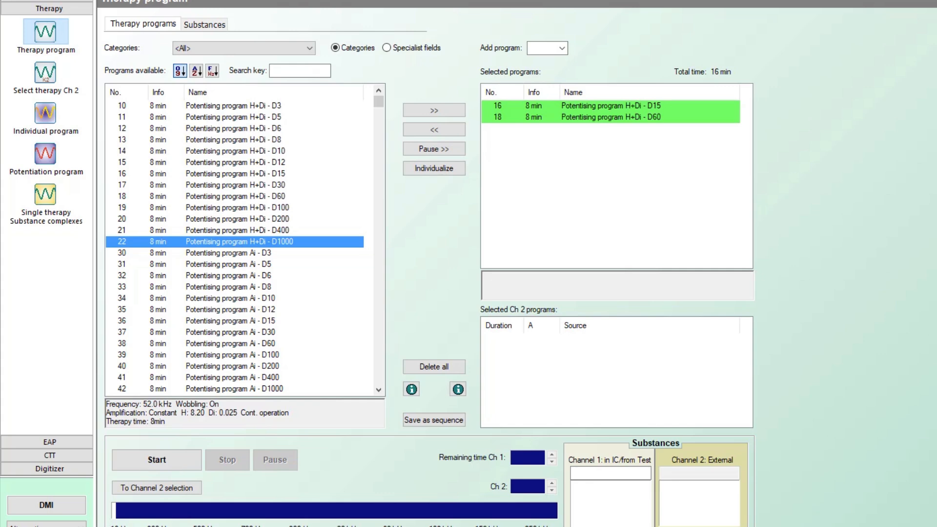
Step: Enter 'Saliva, blood' as the Channel 1 substances and Minerals for the output cup
{"action": "left_click", "coordinate": [610, 106]}
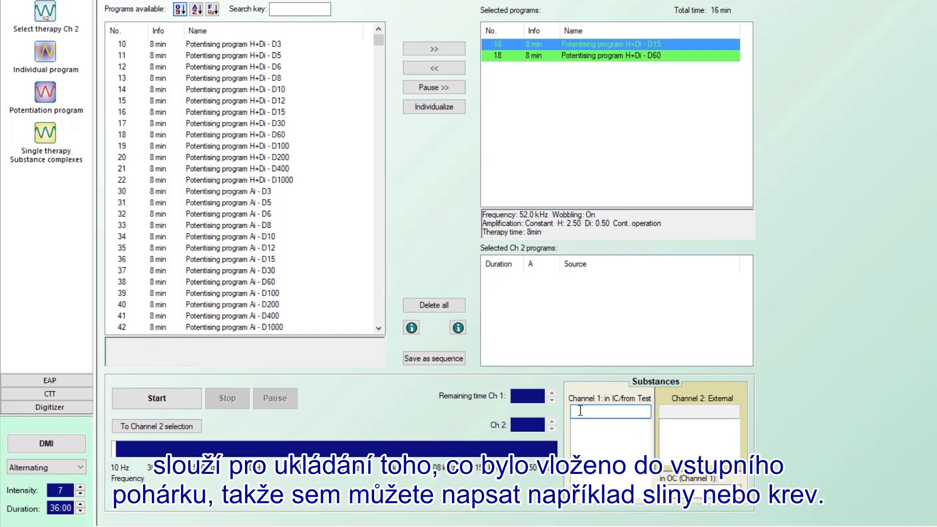
{"action": "type", "text": "Saliva"}
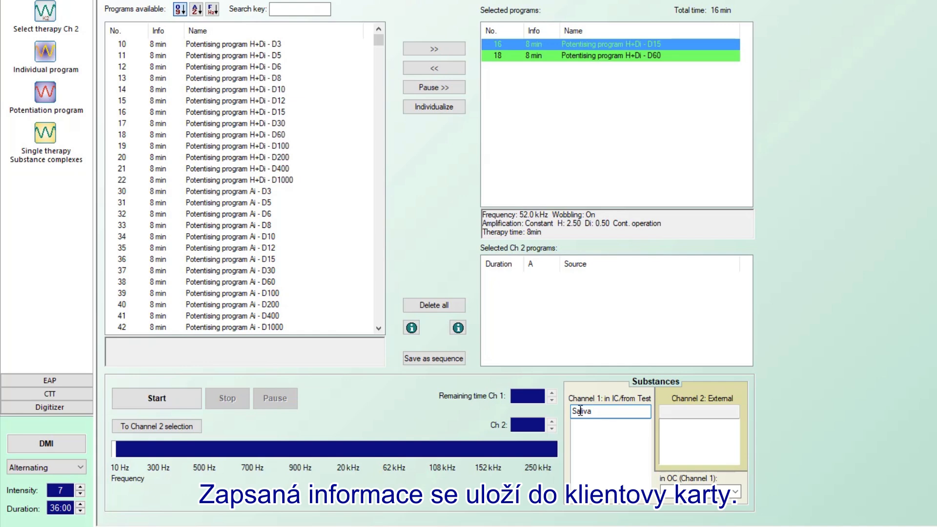
{"action": "type", "text": ", blood"}
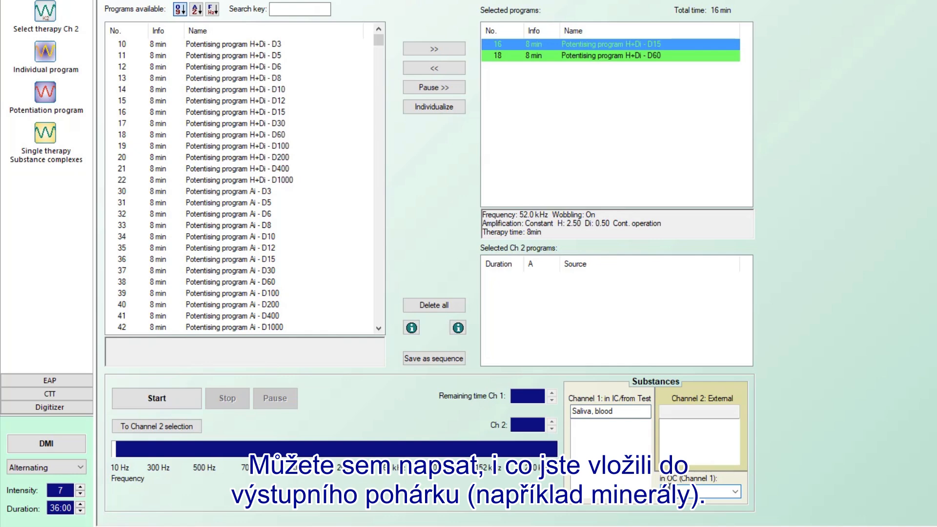
{"action": "type", "text": "rals"}
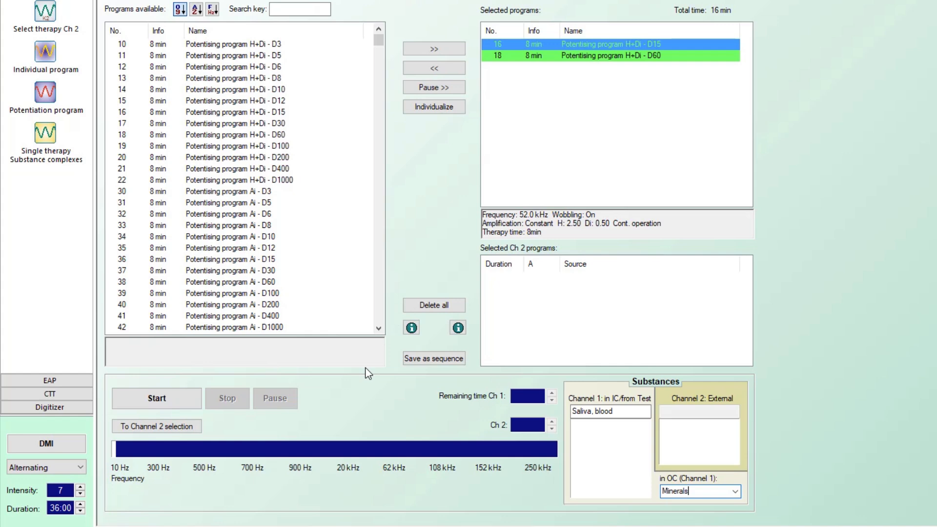
Step: Delete all selected programs and erase the Channel 1 substance note
{"action": "left_click", "coordinate": [445, 307]}
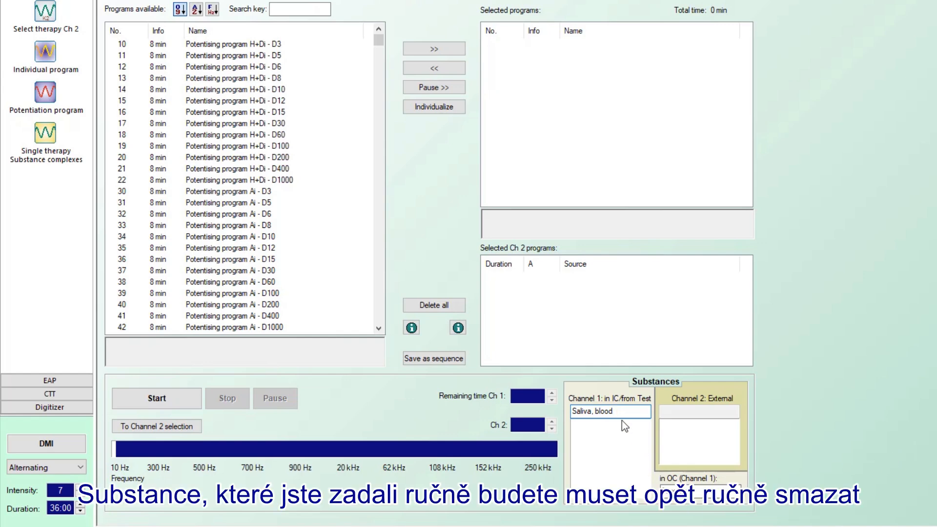
{"action": "left_click_drag", "start_coordinate": [621, 410], "coordinate": [555, 404]}
{"action": "key", "text": "Delete"}
{"action": "key", "text": "Delete"}
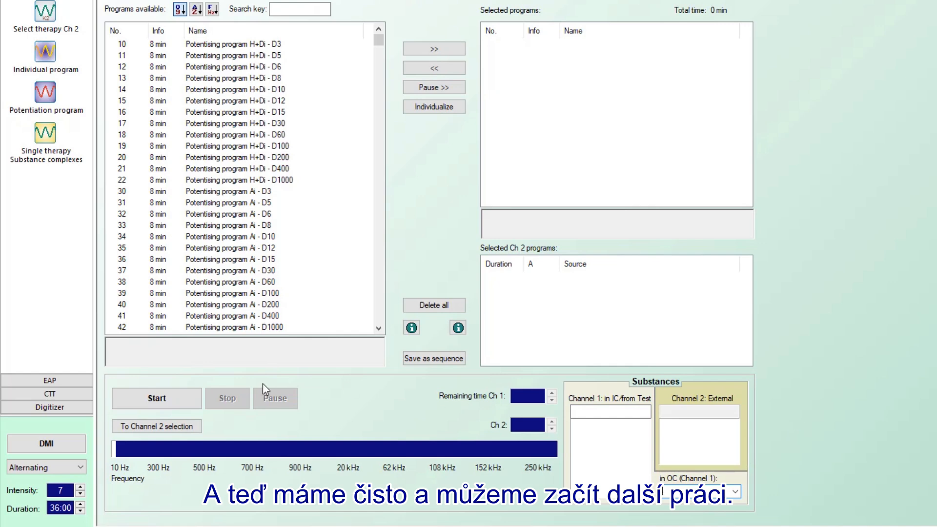
{"action": "mouse_move", "coordinate": [342, 525]}
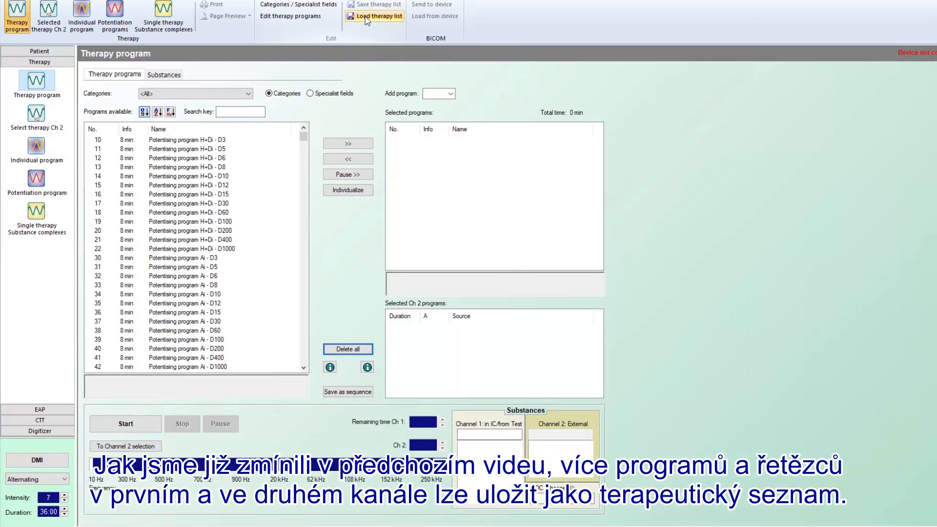
Step: Load the saved therapy list 'Steps 1-4 cv 80-89 sc test.tld'
{"action": "left_click", "coordinate": [366, 17]}
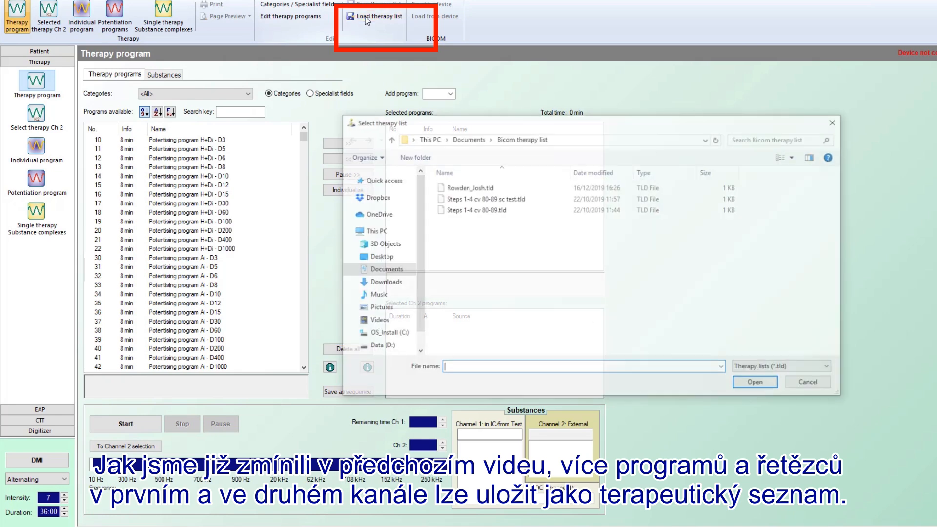
{"action": "left_click", "coordinate": [482, 200]}
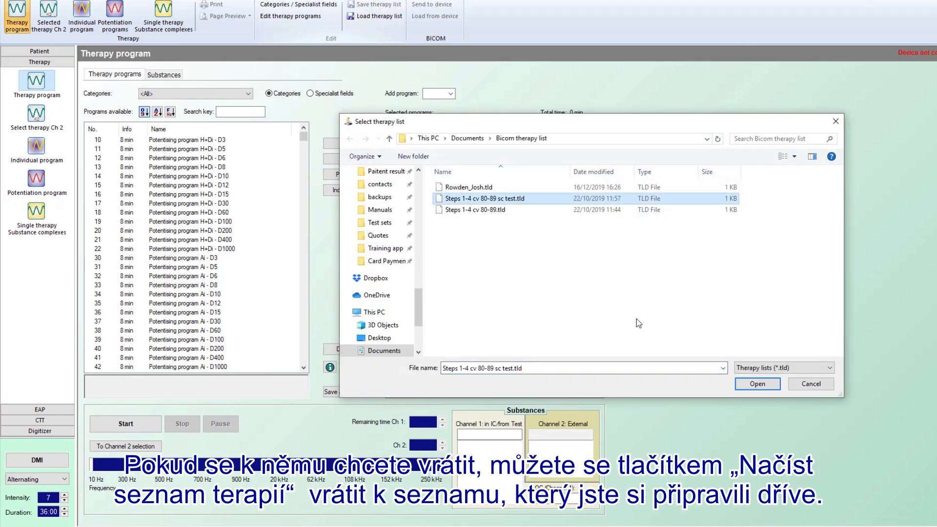
{"action": "left_click", "coordinate": [757, 384]}
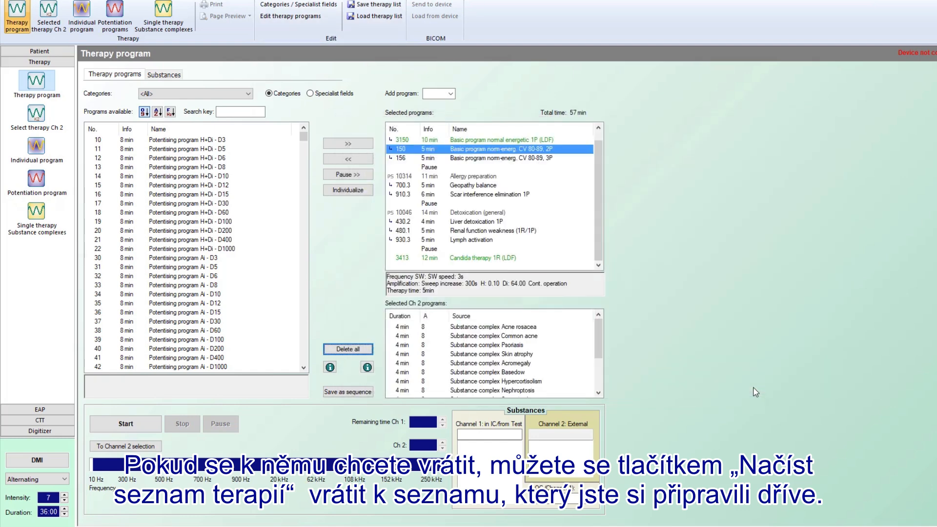
Step: Review the parameters of programs 3150 and 10250, then place the cursor in the Channel 1 Substances field
{"action": "left_click", "coordinate": [455, 140]}
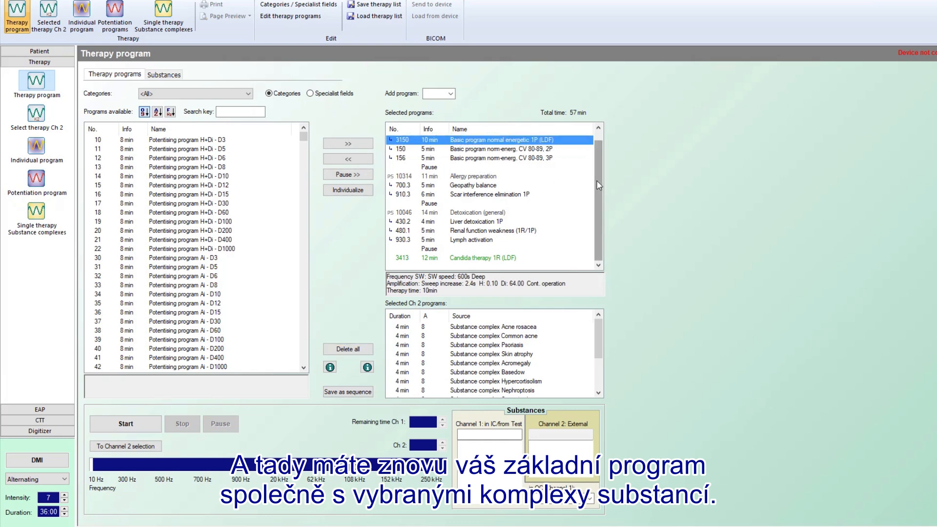
{"action": "scroll", "coordinate": [599, 186], "scroll_direction": "up", "scroll_amount": 1}
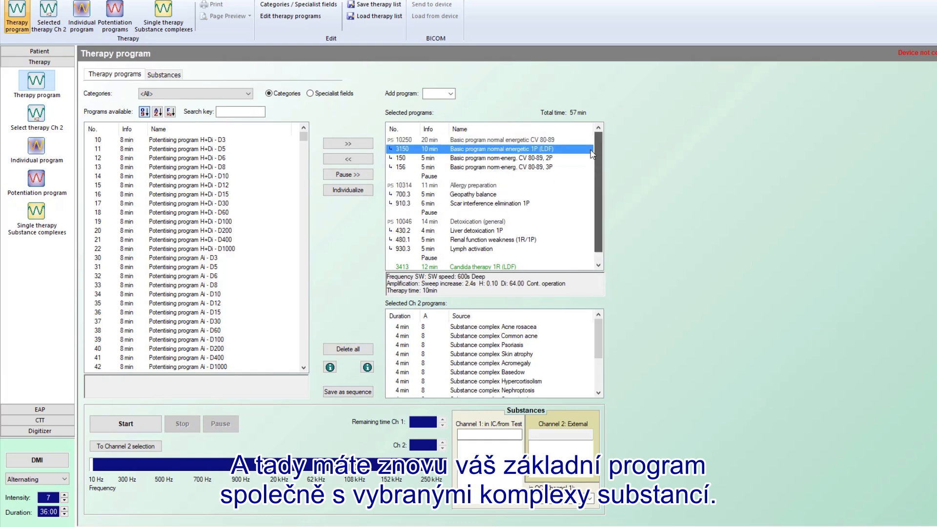
{"action": "left_click", "coordinate": [514, 140]}
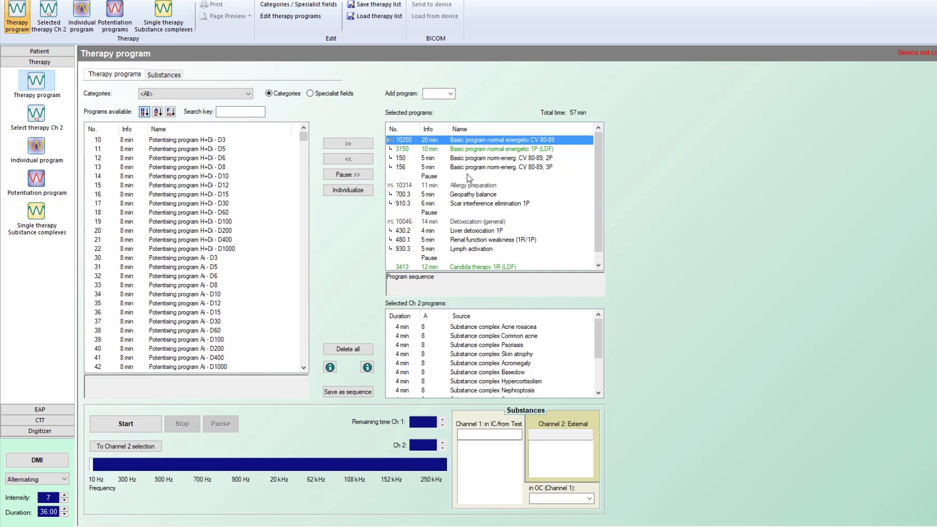
{"action": "left_click", "coordinate": [472, 150]}
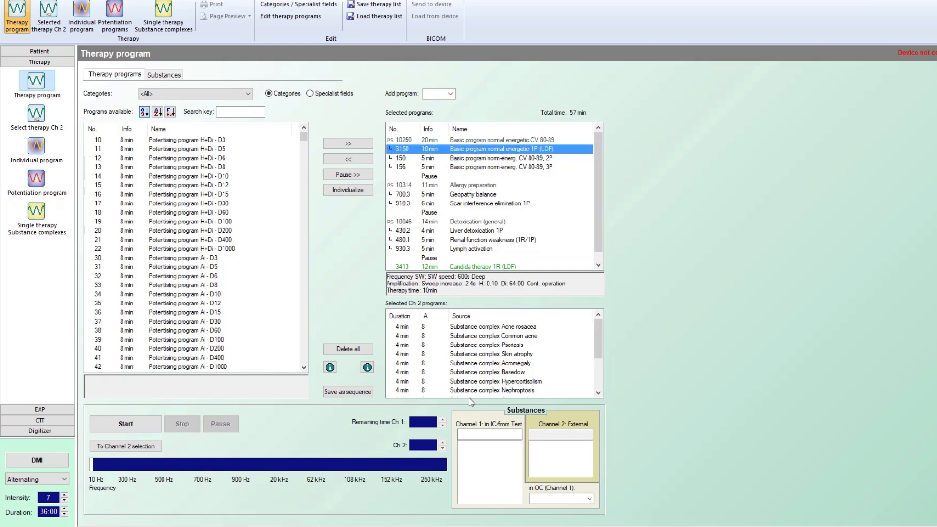
{"action": "left_click", "coordinate": [478, 436]}
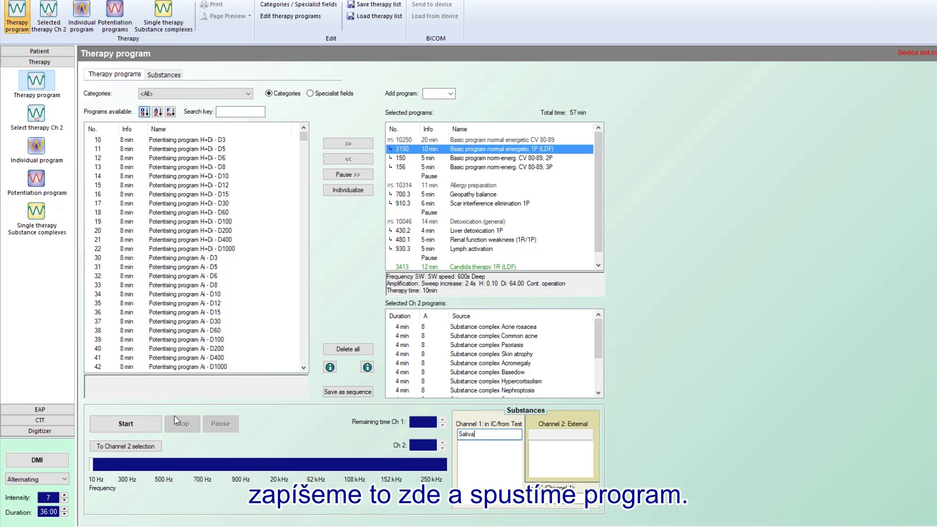
Step: Start the run, confirm the checklist, and skip programs 3150, 150 and 156 to the applicator pause
{"action": "left_click", "coordinate": [136, 426]}
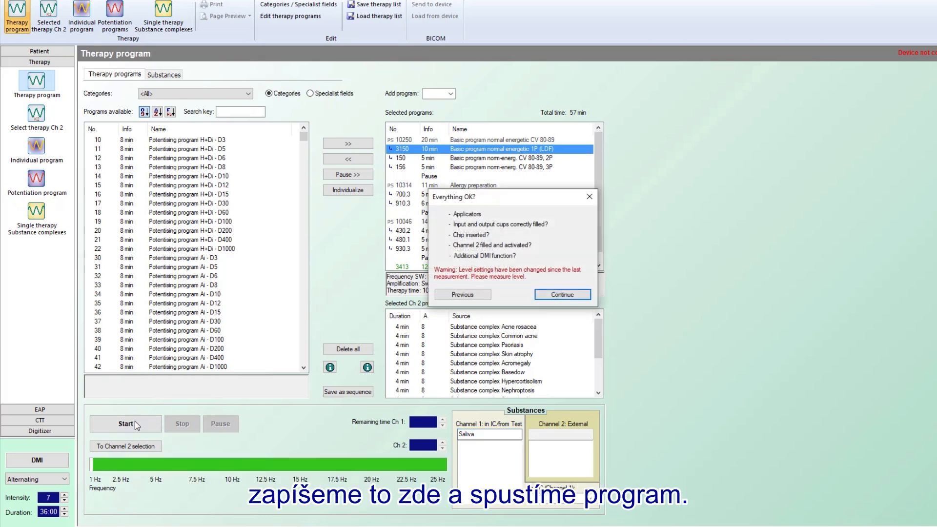
{"action": "left_click", "coordinate": [566, 295]}
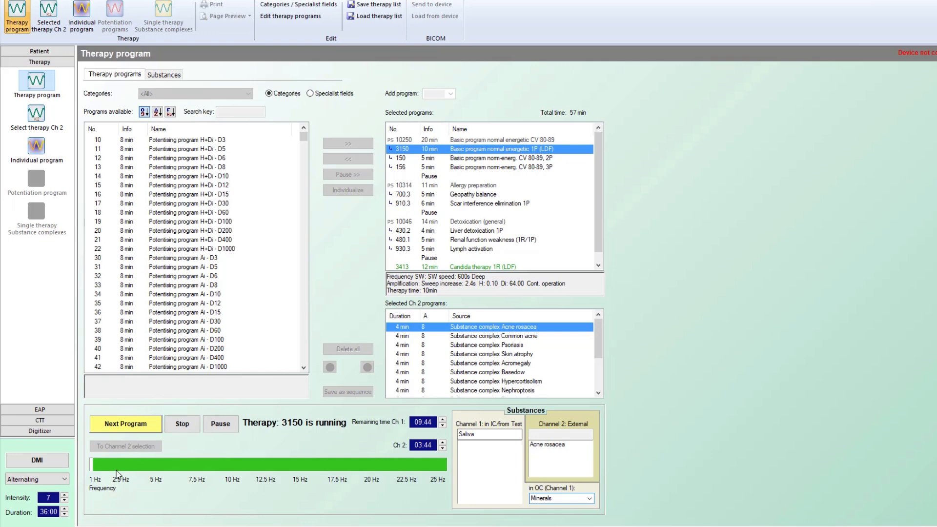
{"action": "left_click", "coordinate": [126, 423]}
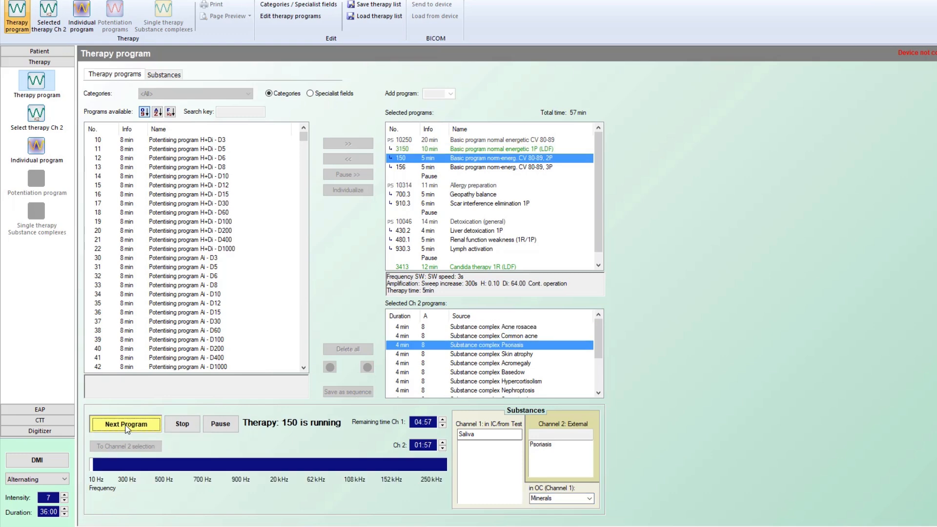
{"action": "left_click", "coordinate": [126, 424]}
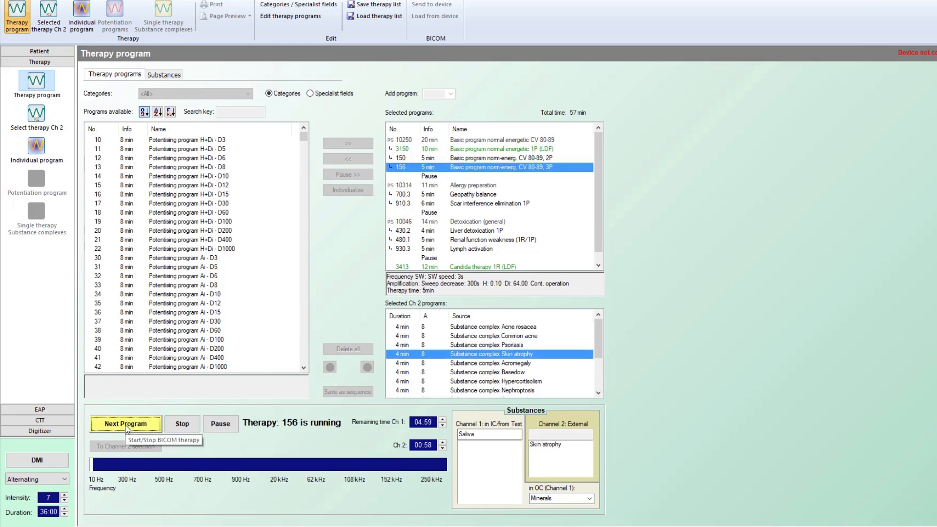
{"action": "left_click", "coordinate": [126, 424]}
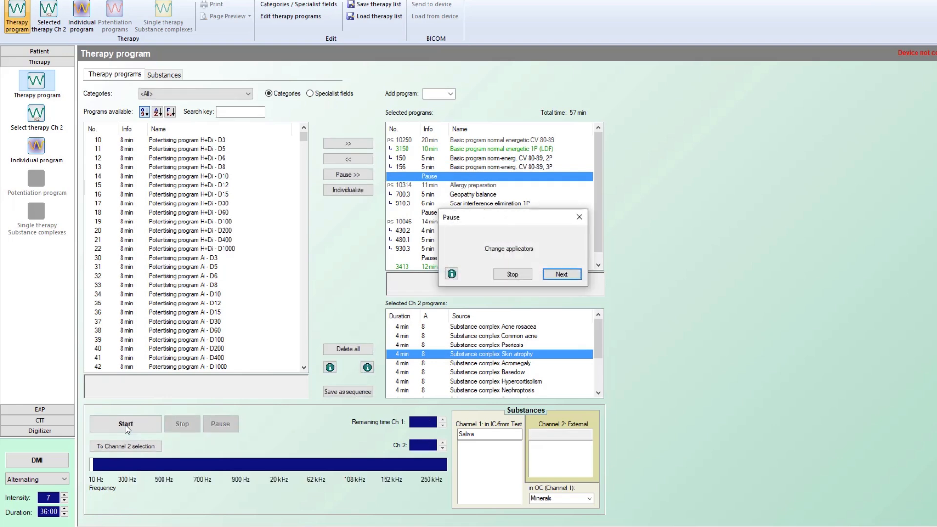
Step: Resume past the pause and add ', blood' to the Channel 1 substance note
{"action": "left_click", "coordinate": [555, 276]}
{"action": "left_click", "coordinate": [556, 294]}
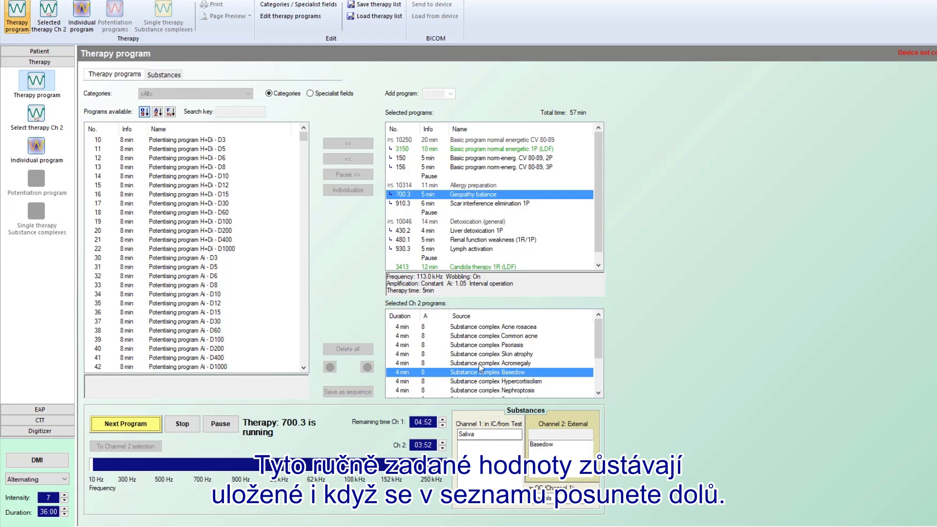
{"action": "left_click", "coordinate": [475, 436]}
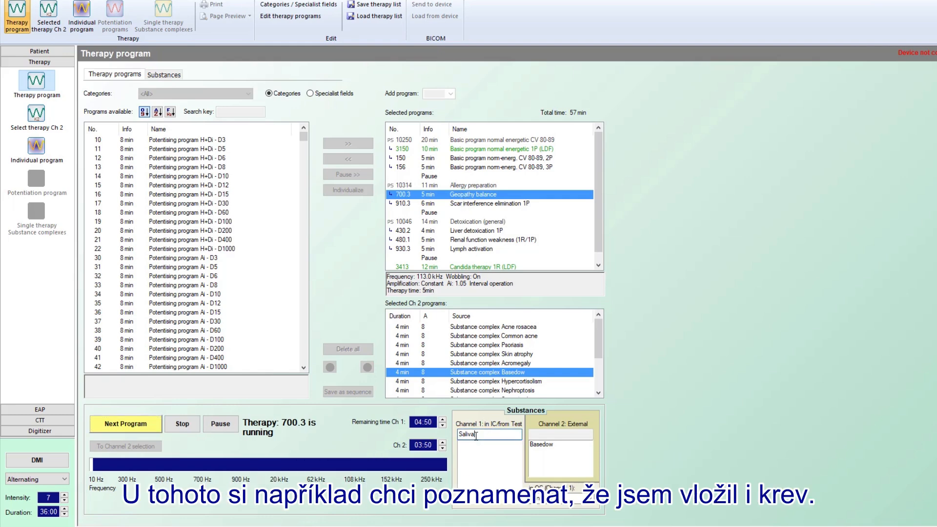
{"action": "type", "text": ", blood"}
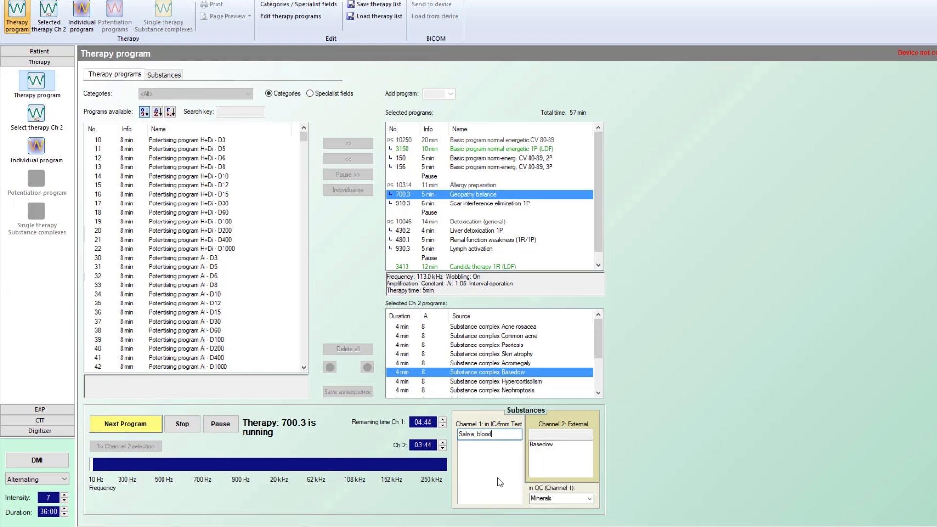
Step: Advance through programs 430.2, 480.1 and 930.3 and the pauses to Candida therapy 3413
{"action": "left_click", "coordinate": [145, 424]}
{"action": "left_click", "coordinate": [145, 423]}
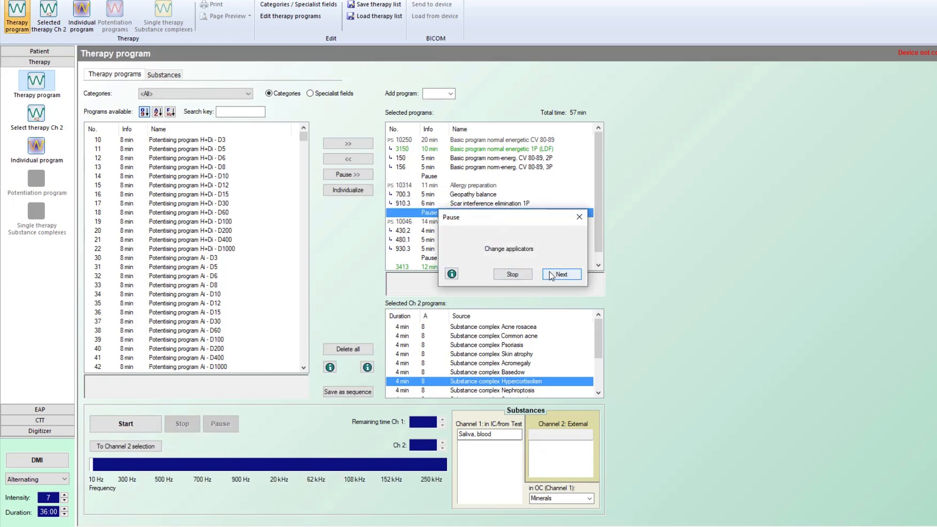
{"action": "left_click", "coordinate": [544, 275]}
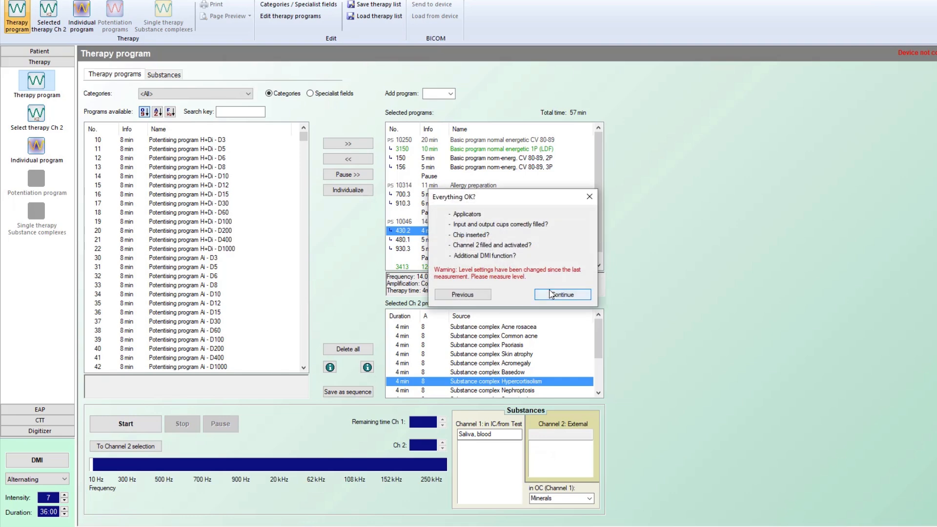
{"action": "left_click", "coordinate": [550, 293]}
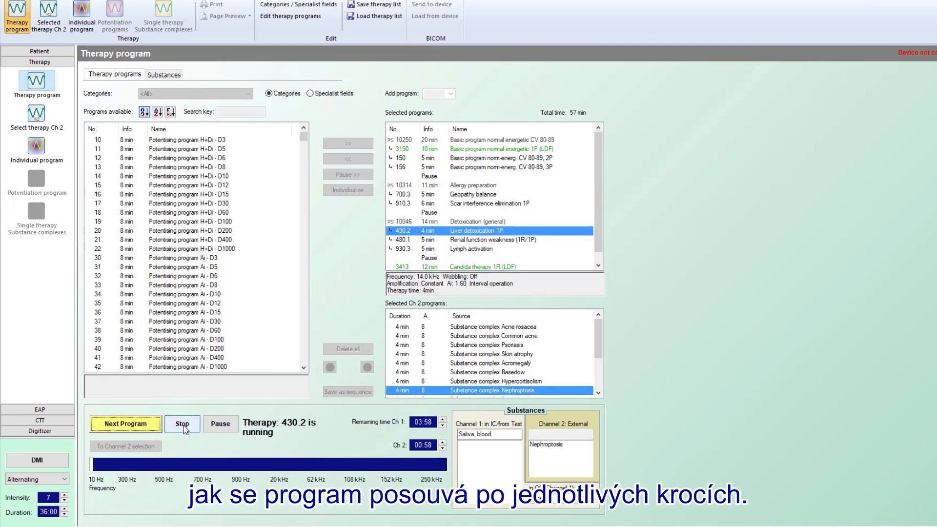
{"action": "left_click", "coordinate": [153, 426]}
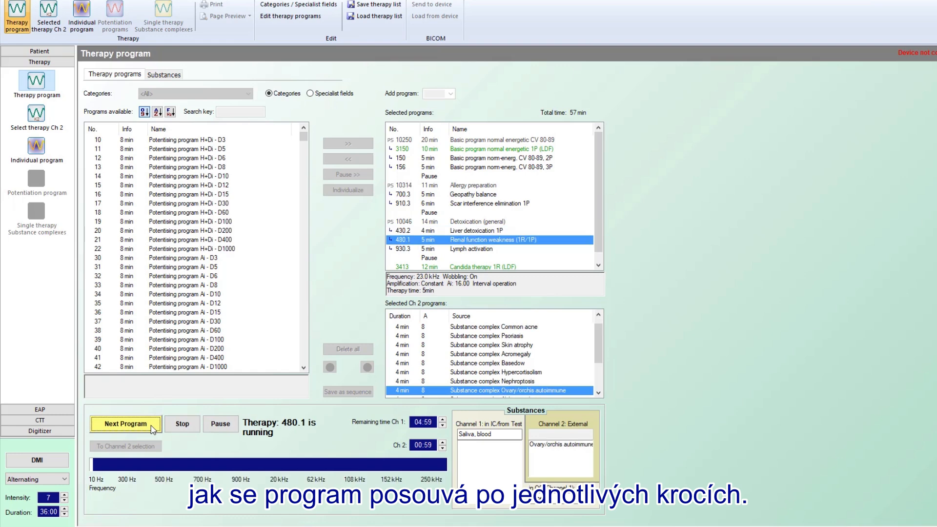
{"action": "left_click", "coordinate": [152, 426]}
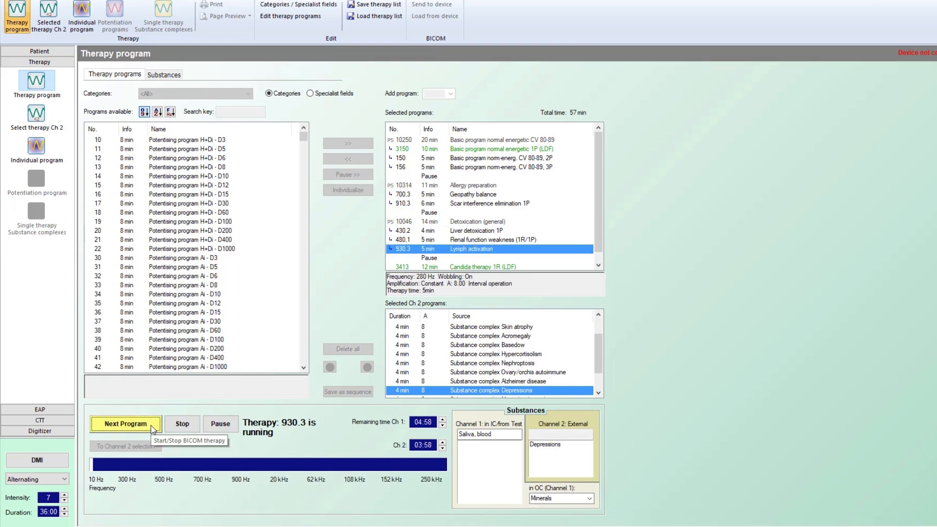
{"action": "left_click", "coordinate": [152, 426]}
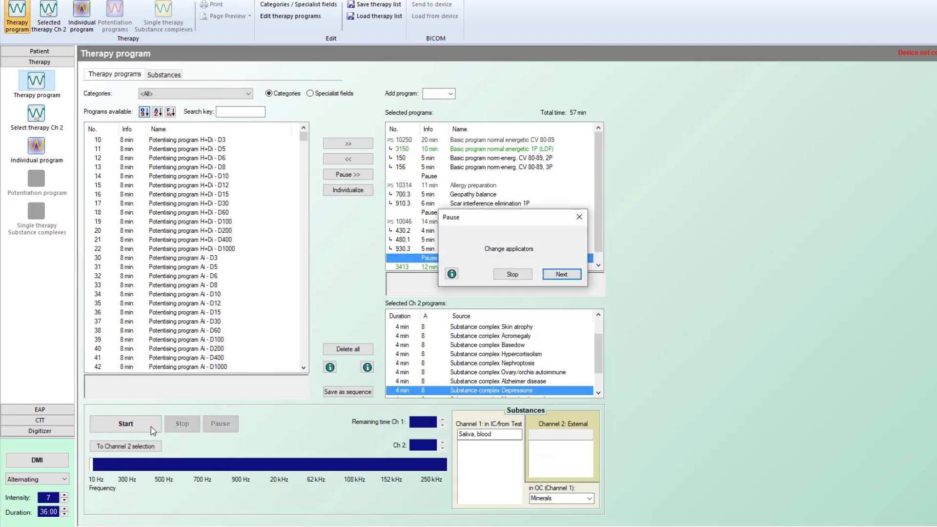
{"action": "left_click", "coordinate": [563, 275]}
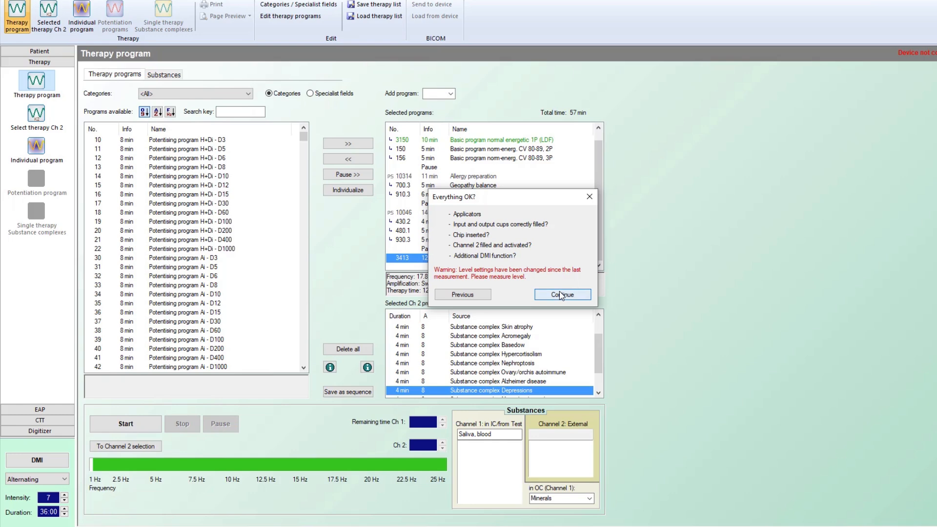
{"action": "left_click", "coordinate": [561, 295]}
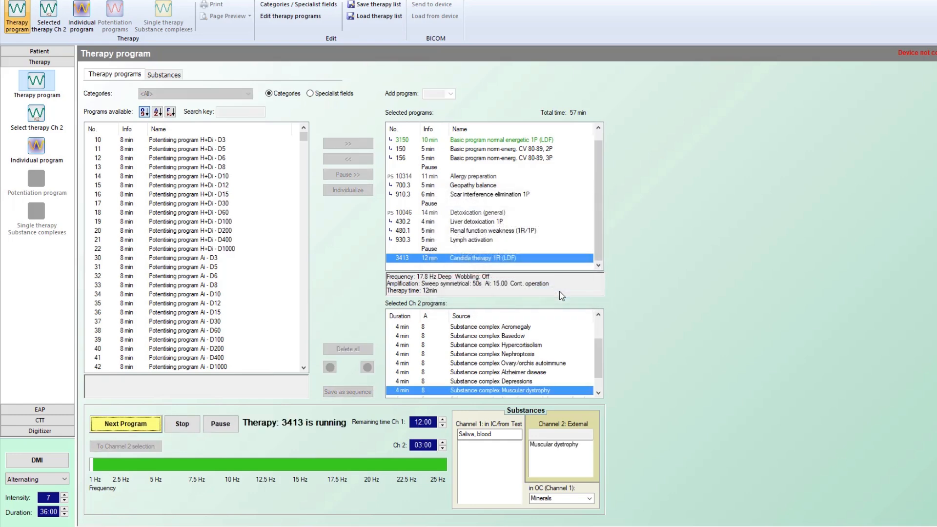
Step: Replace the 'Saliva, blood' Channel 1 substance with Candida
{"action": "double_click", "coordinate": [485, 434]}
{"action": "left_click_drag", "start_coordinate": [469, 432], "coordinate": [457, 430]}
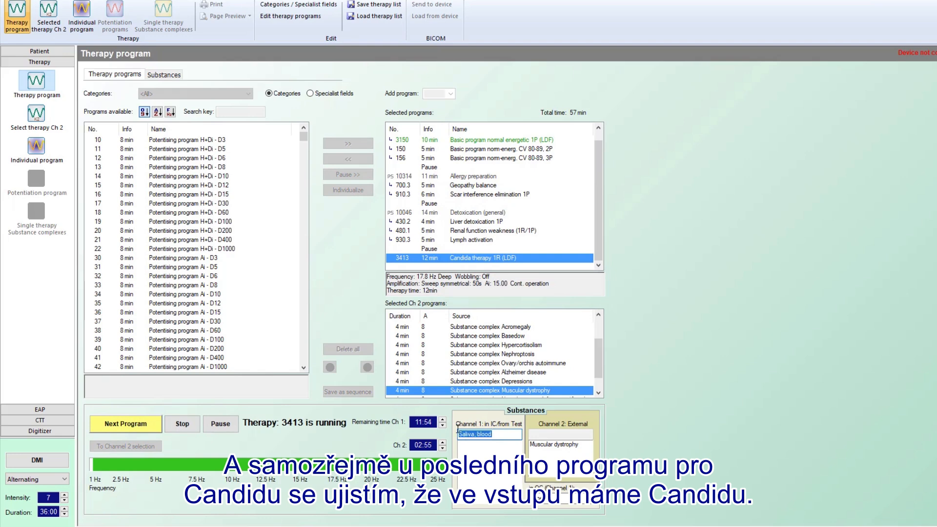
{"action": "type", "text": "Candida"}
Step: Stop the therapy and view logged details from Renal function weakness through Allergy preparation
{"action": "left_click", "coordinate": [179, 425]}
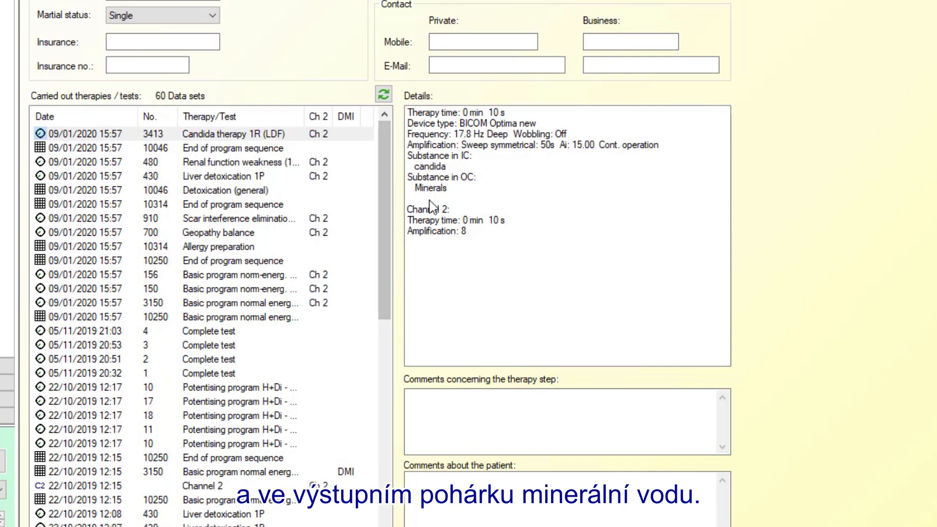
{"action": "left_click", "coordinate": [259, 153]}
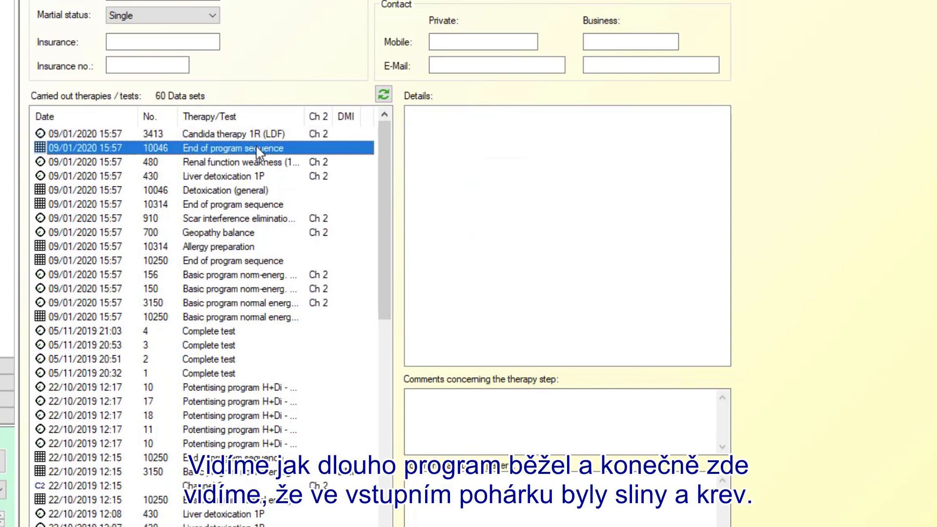
{"action": "left_click", "coordinate": [250, 166]}
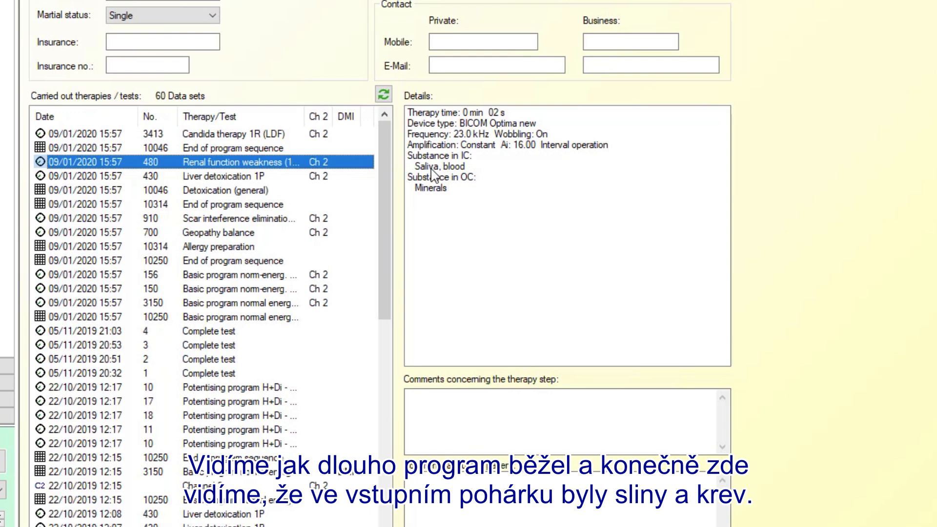
{"action": "left_click", "coordinate": [240, 180]}
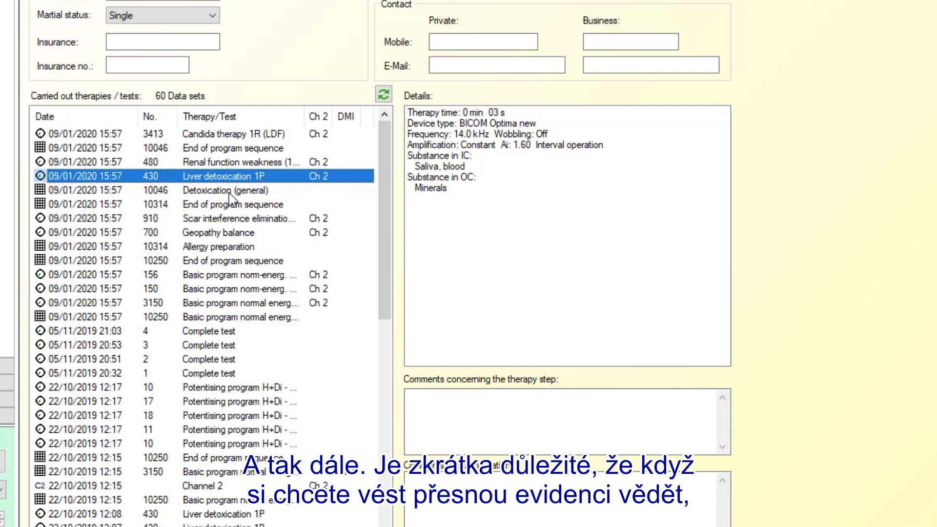
{"action": "left_click", "coordinate": [229, 193]}
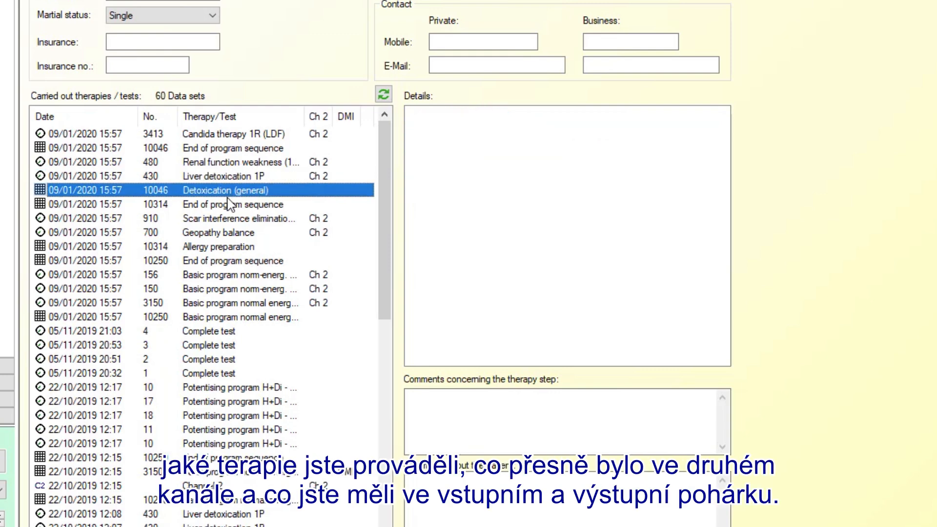
{"action": "left_click", "coordinate": [225, 209]}
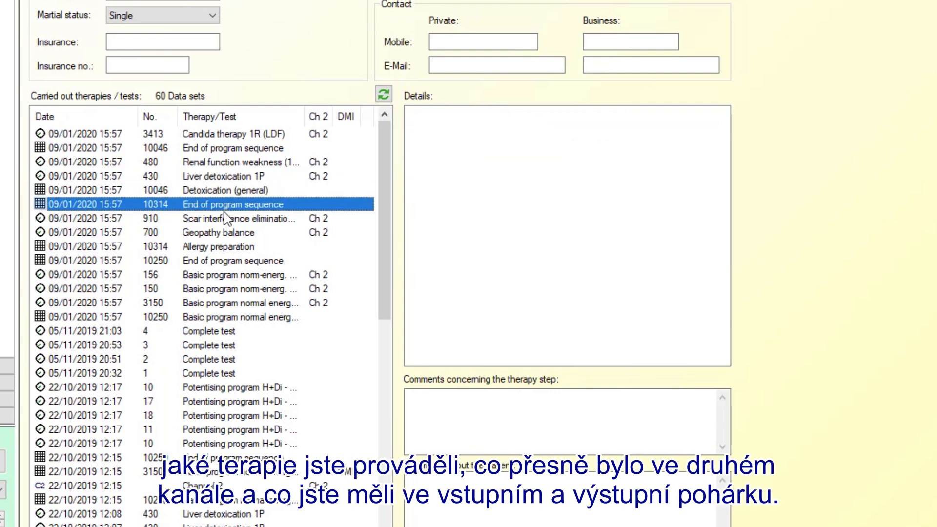
{"action": "left_click", "coordinate": [223, 220]}
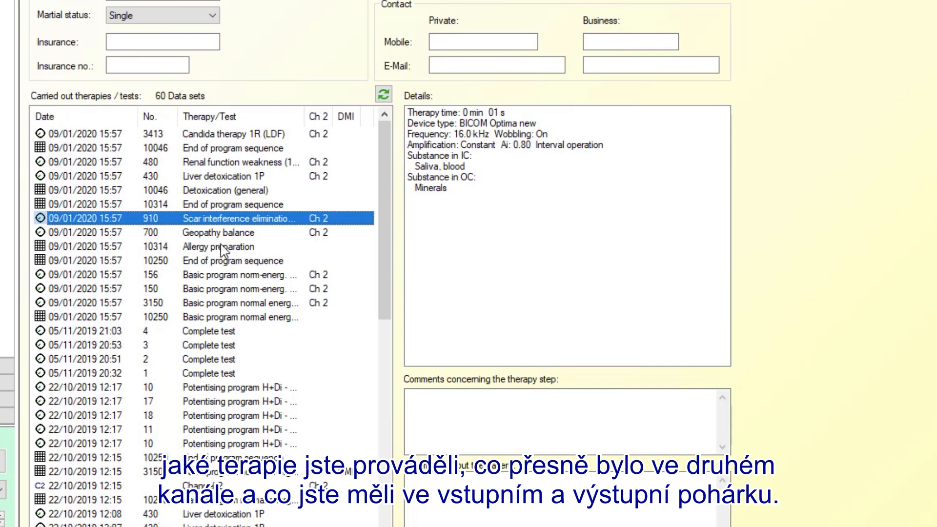
{"action": "left_click", "coordinate": [215, 235]}
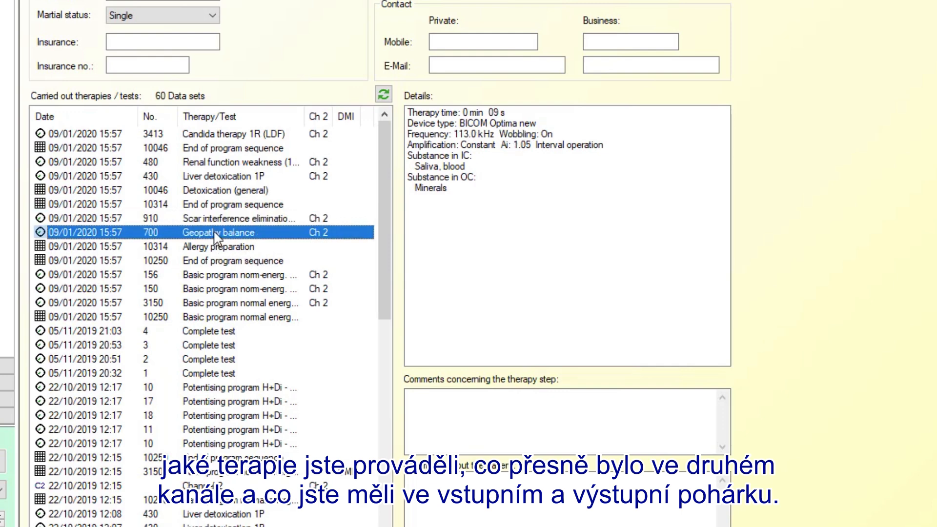
{"action": "left_click", "coordinate": [214, 248]}
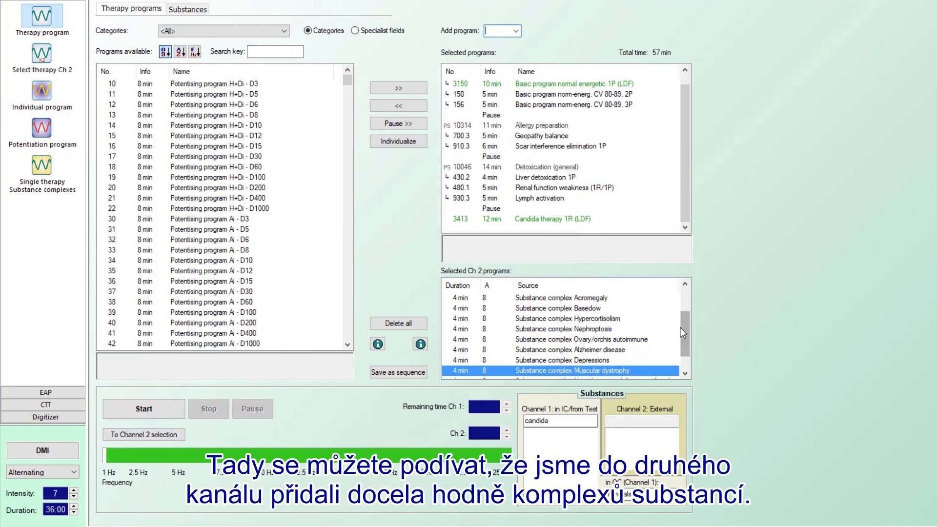
Step: Delete all selected and Ch 2 programs and erase the candida Channel 1 substance
{"action": "mouse_move", "coordinate": [682, 327]}
{"action": "left_mouse_down"}
{"action": "mouse_move", "coordinate": [681, 341]}
{"action": "mouse_move", "coordinate": [681, 300]}
{"action": "mouse_move", "coordinate": [684, 333]}
{"action": "left_mouse_up"}
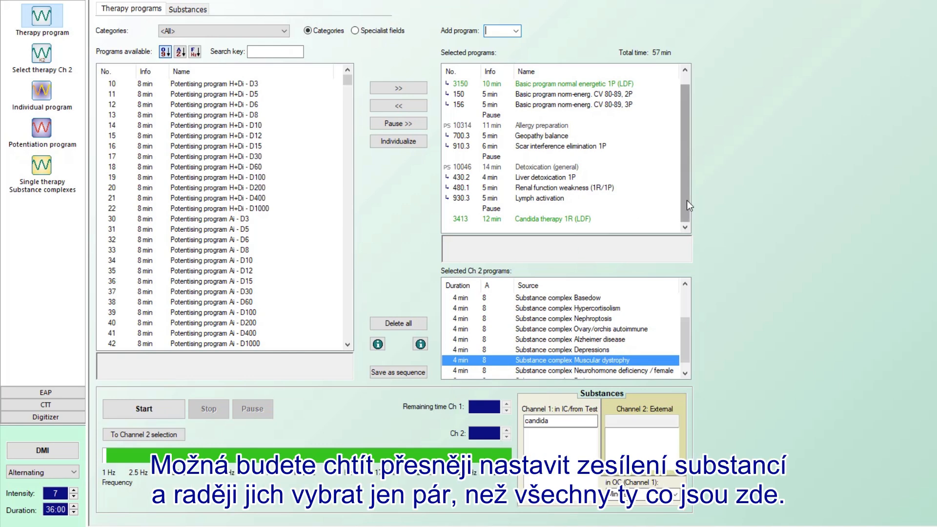
{"action": "left_click_drag", "start_coordinate": [687, 200], "coordinate": [685, 167]}
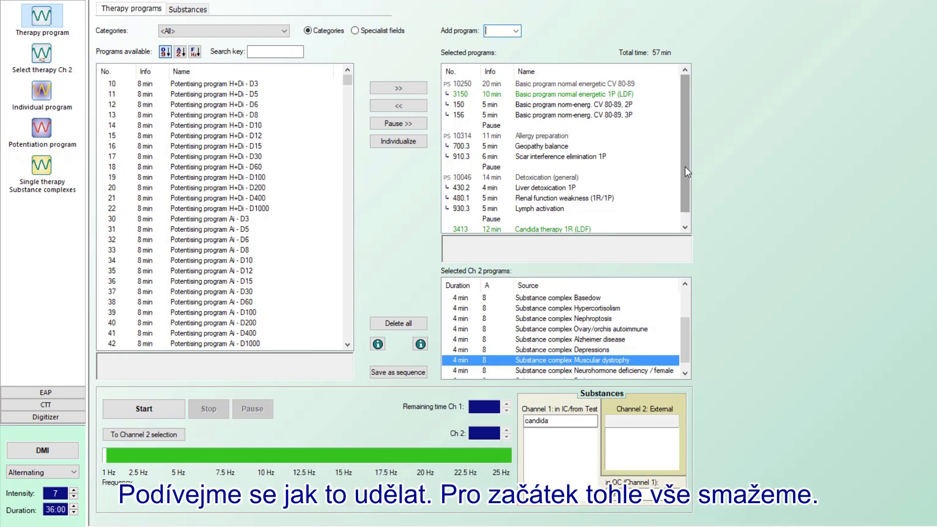
{"action": "left_click", "coordinate": [388, 324]}
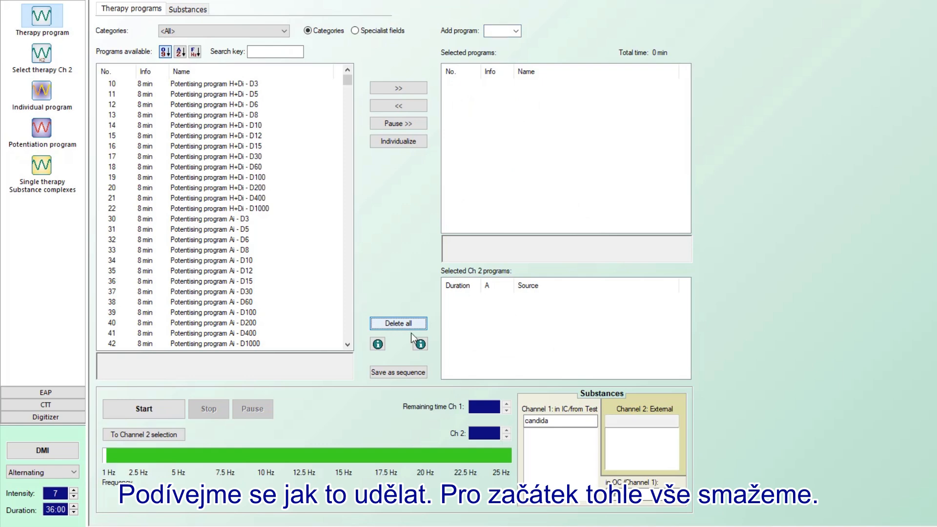
{"action": "left_click_drag", "start_coordinate": [551, 422], "coordinate": [523, 421]}
{"action": "key", "text": "Delete"}
{"action": "left_click_drag", "start_coordinate": [636, 495], "coordinate": [608, 498]}
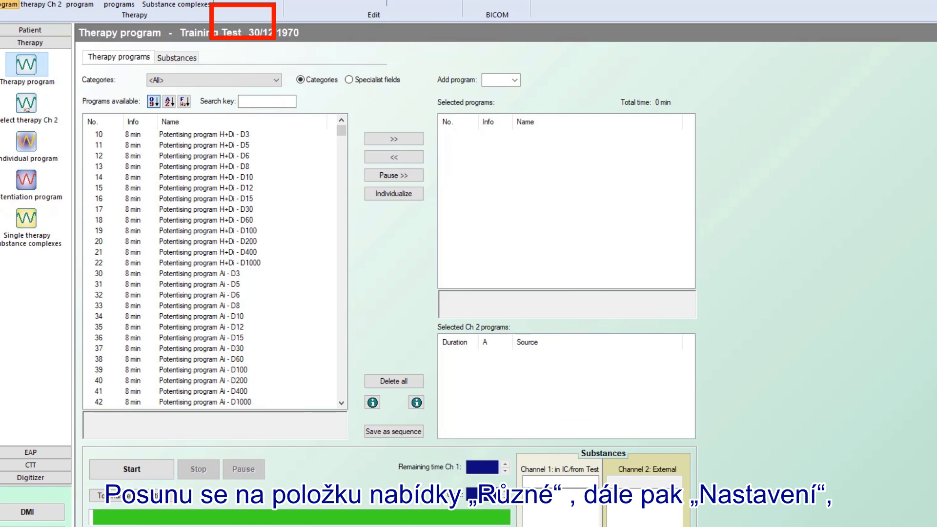
Step: Untick 'Channel 2 extended sequence assignments' in Misc > Settings > Options and confirm
{"action": "left_click", "coordinate": [243, 6]}
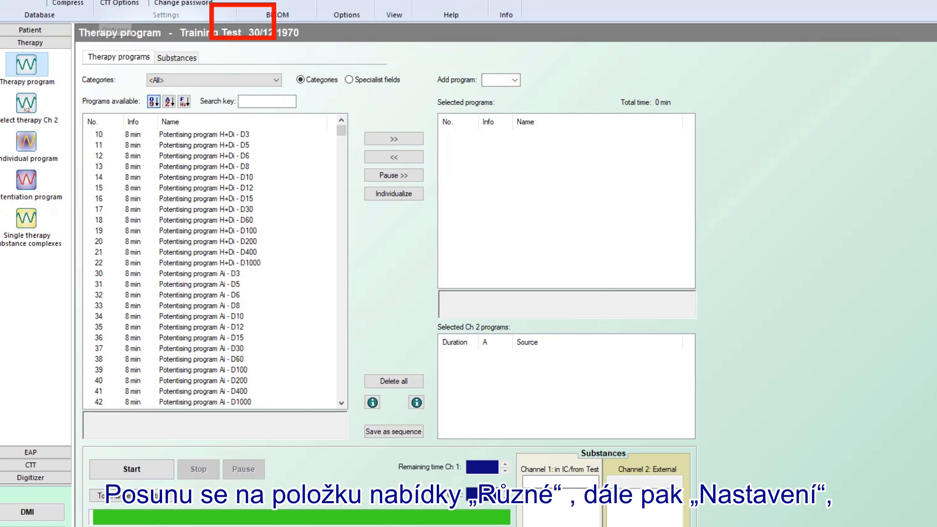
{"action": "left_click", "coordinate": [114, 1]}
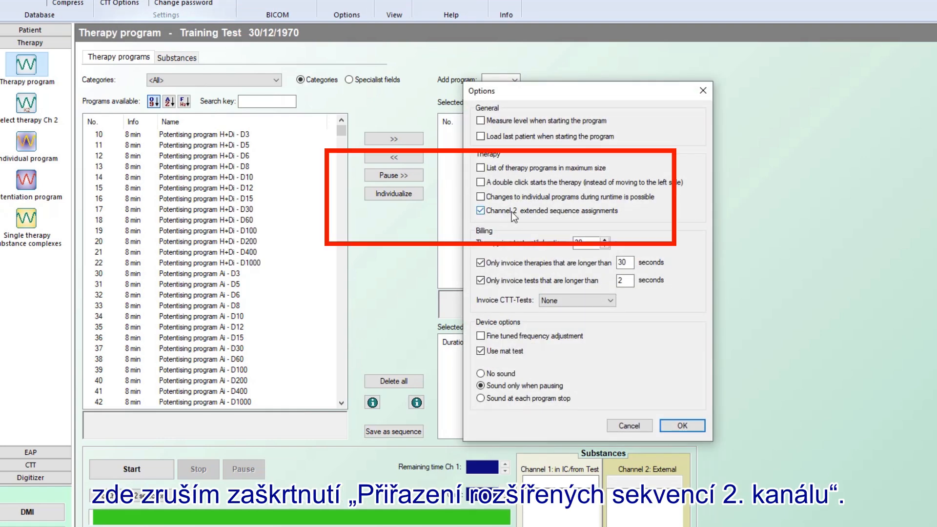
{"action": "left_click", "coordinate": [481, 211]}
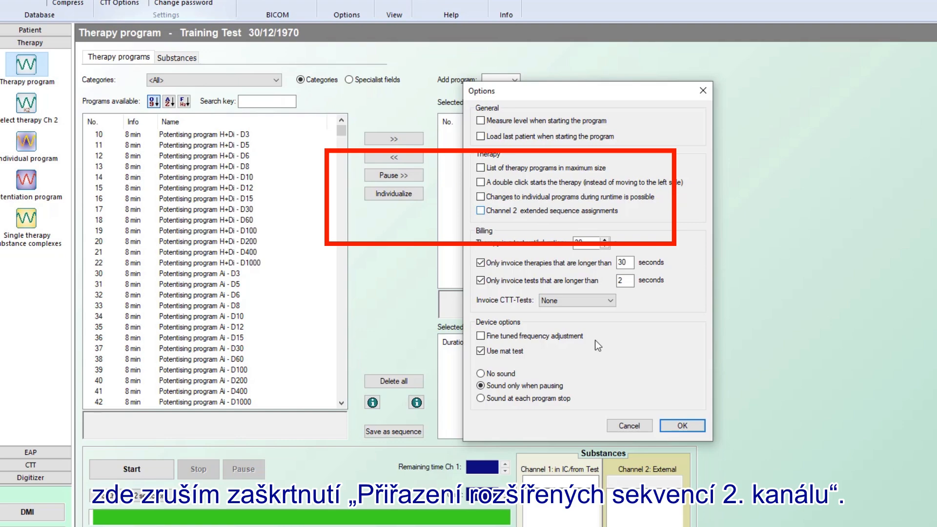
{"action": "left_click", "coordinate": [683, 426]}
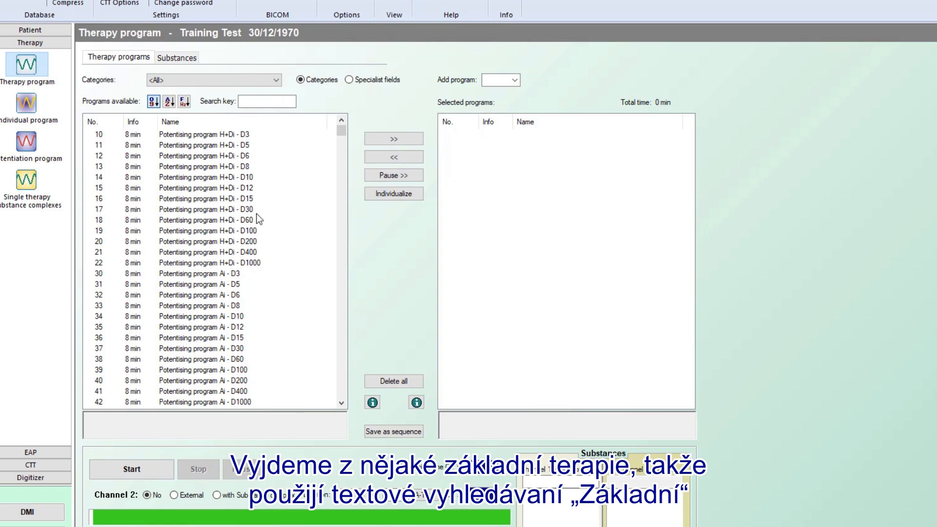
{"action": "left_click", "coordinate": [254, 101]}
{"action": "type", "text": "basic"}
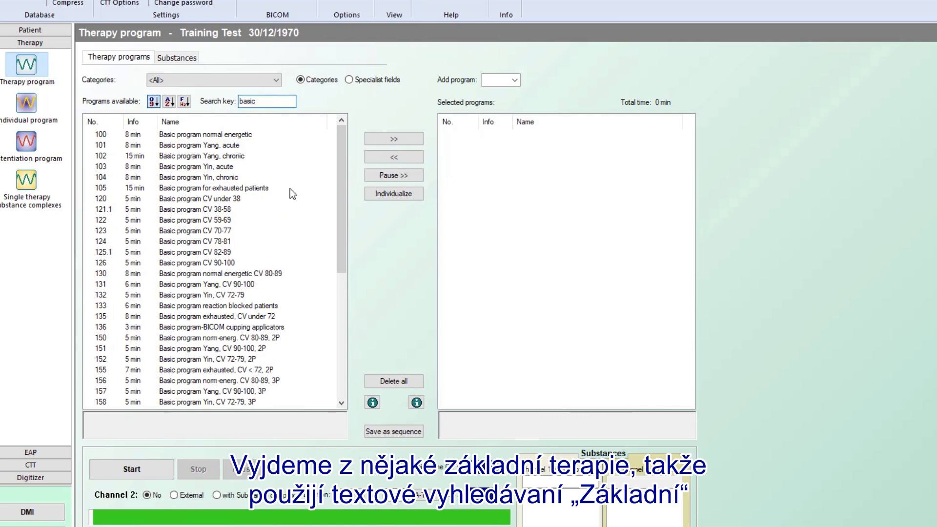
{"action": "left_click_drag", "start_coordinate": [339, 236], "coordinate": [352, 415]}
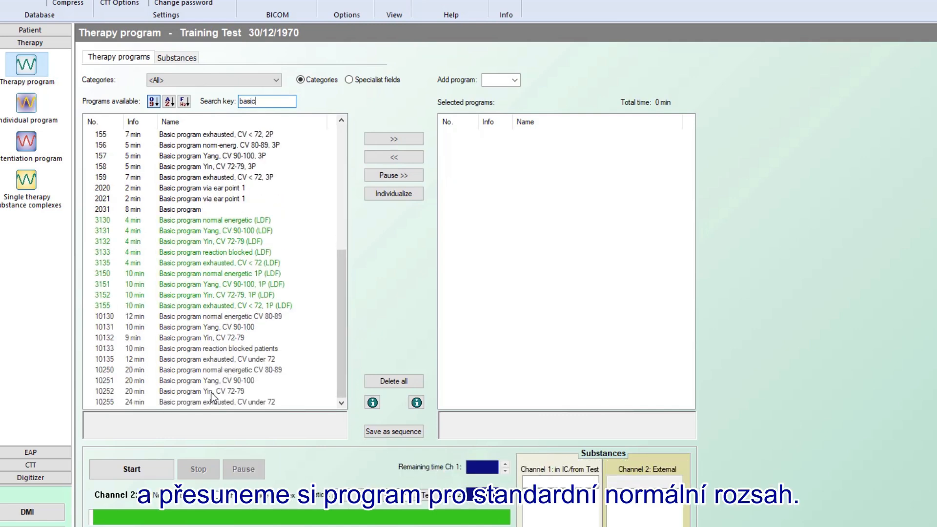
{"action": "double_click", "coordinate": [221, 374]}
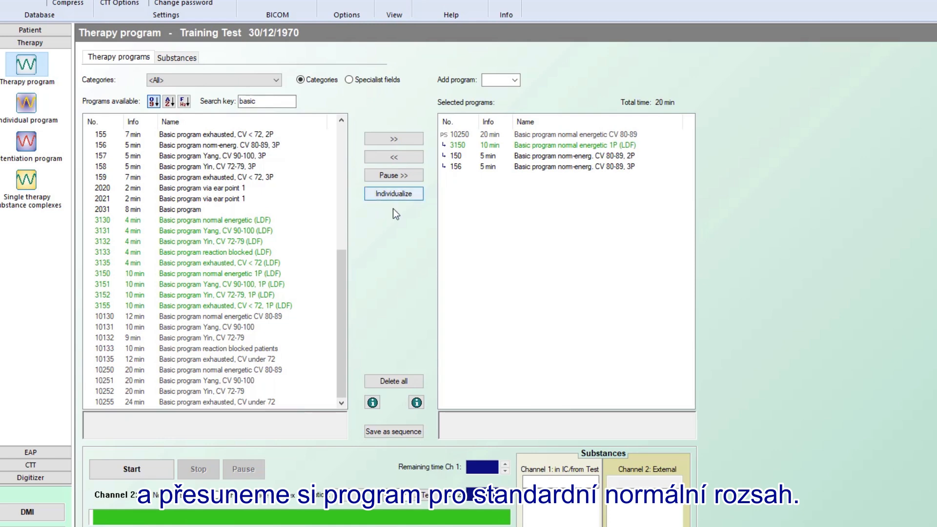
{"action": "left_click", "coordinate": [519, 137]}
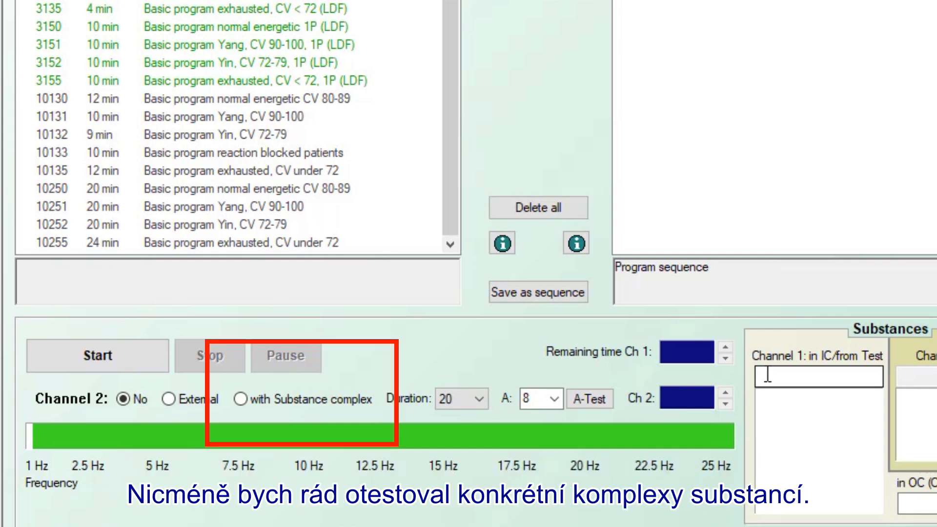
Step: Test the Adrenal weakness substance complex, apply the result, and assign it to Channel 2
{"action": "left_click", "coordinate": [240, 400]}
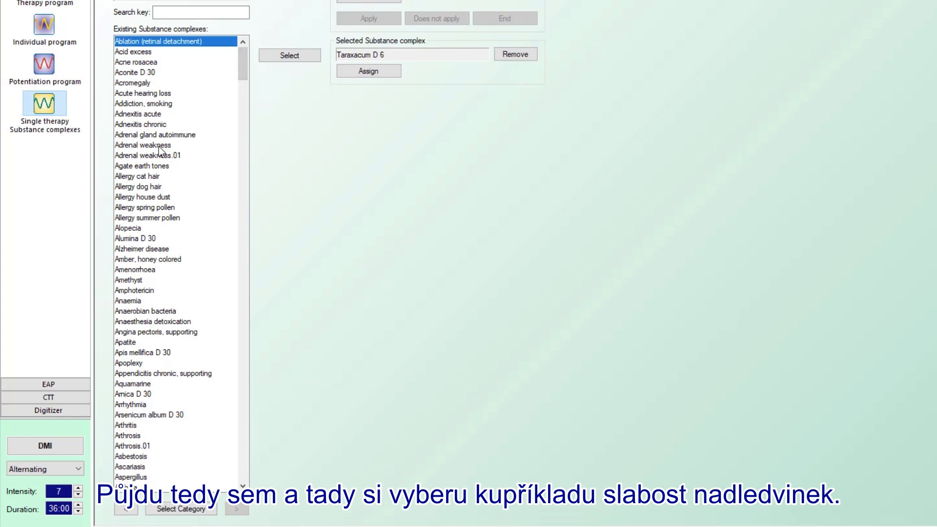
{"action": "left_click", "coordinate": [159, 146]}
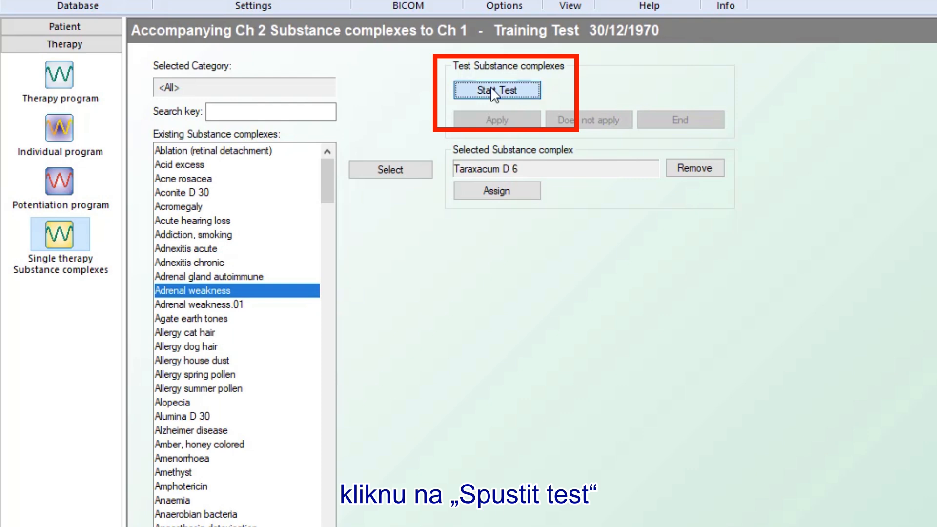
{"action": "left_click", "coordinate": [490, 90]}
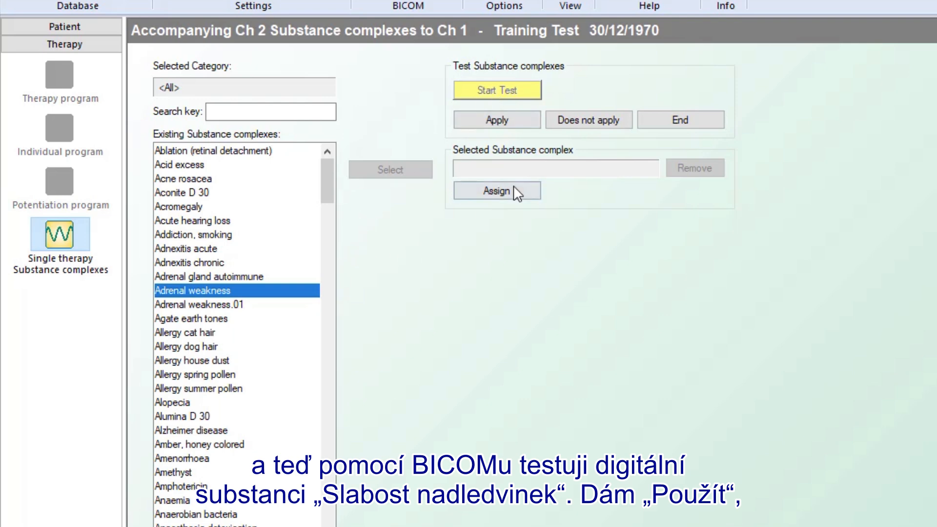
{"action": "left_click", "coordinate": [508, 124]}
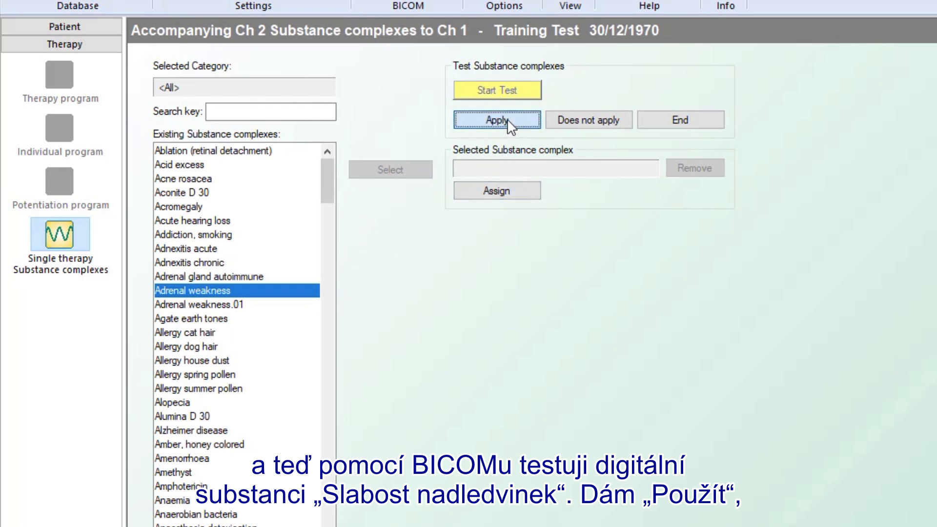
{"action": "left_click", "coordinate": [688, 118]}
{"action": "left_click", "coordinate": [497, 191]}
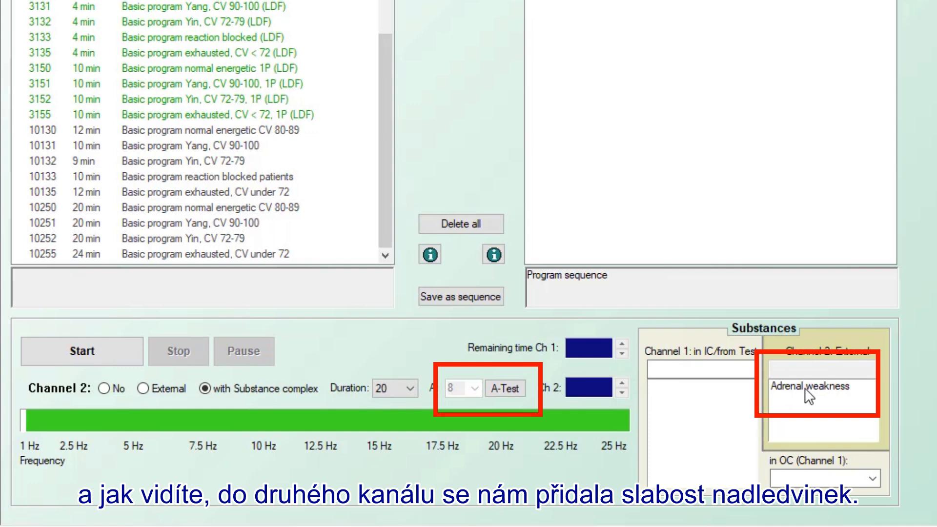
Step: Run the Channel 2 amplification test once at the default speed
{"action": "left_click", "coordinate": [505, 388]}
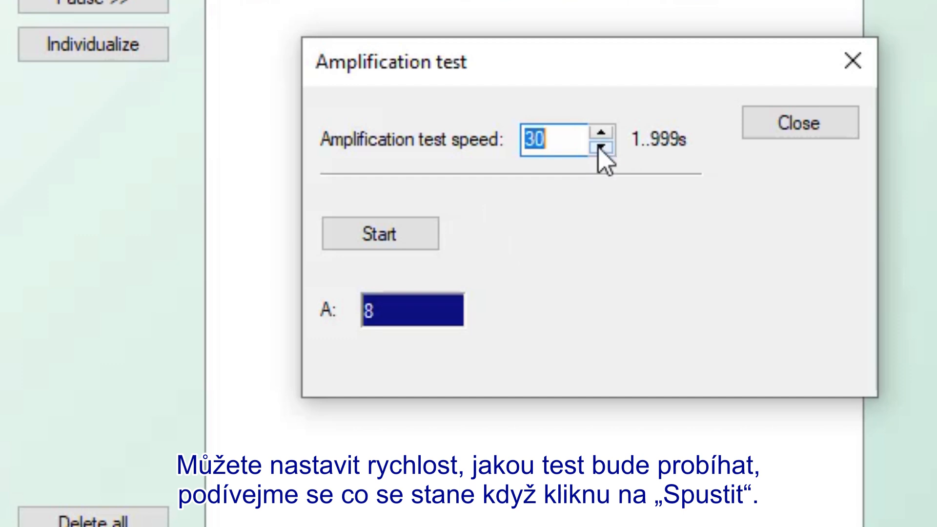
{"action": "left_click", "coordinate": [383, 227]}
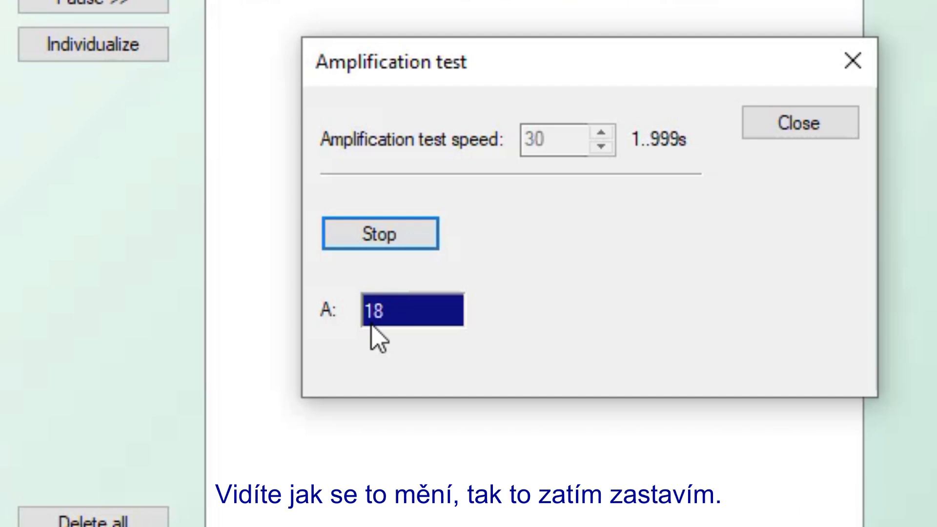
{"action": "left_click", "coordinate": [376, 241]}
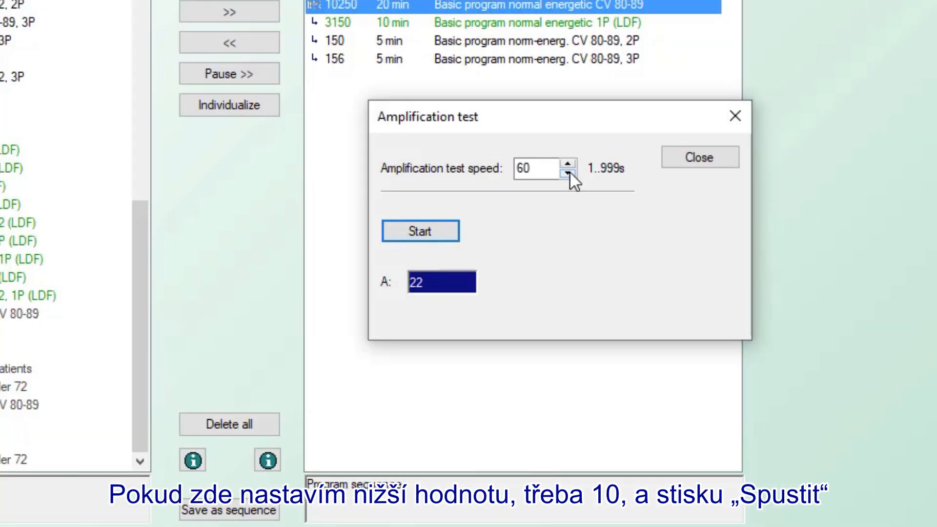
Step: Rerun the amplification test at speed 10 and stop it at amplification 28
{"action": "left_click", "coordinate": [600, 147]}
{"action": "left_click", "coordinate": [600, 148]}
{"action": "left_click", "coordinate": [600, 148]}
{"action": "left_click", "coordinate": [568, 173]}
{"action": "left_click", "coordinate": [569, 173]}
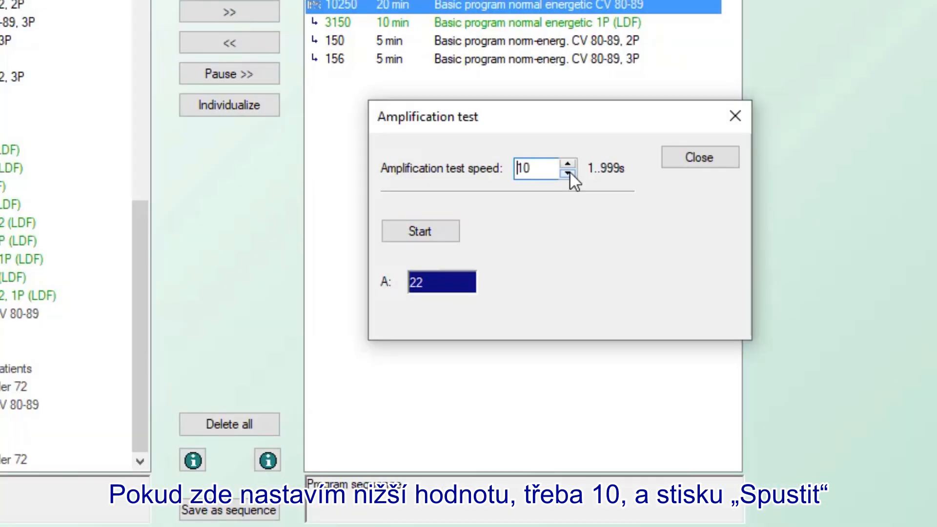
{"action": "left_click", "coordinate": [426, 229]}
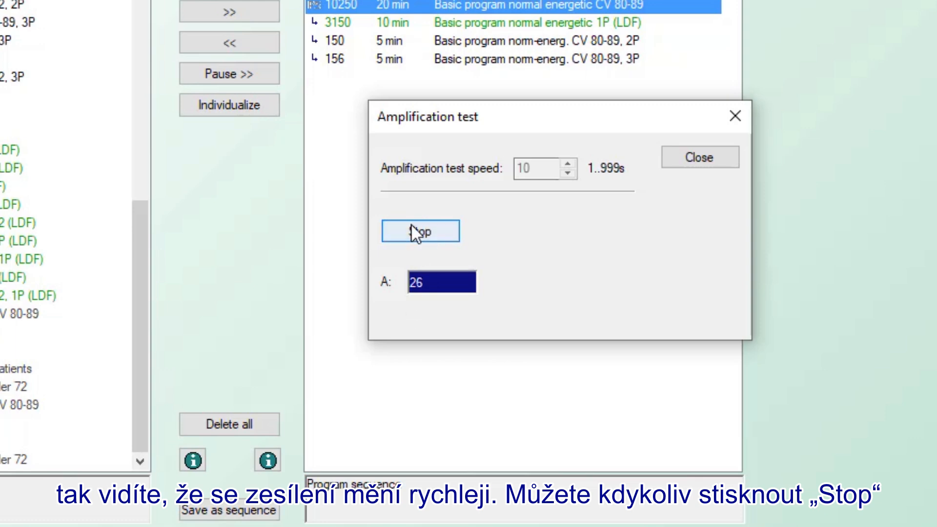
{"action": "left_click", "coordinate": [411, 224]}
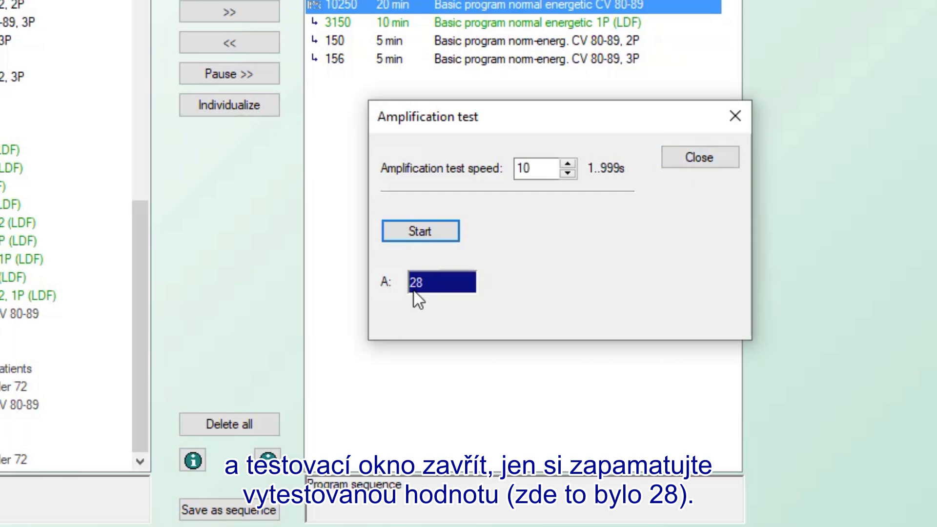
{"action": "left_click", "coordinate": [691, 154]}
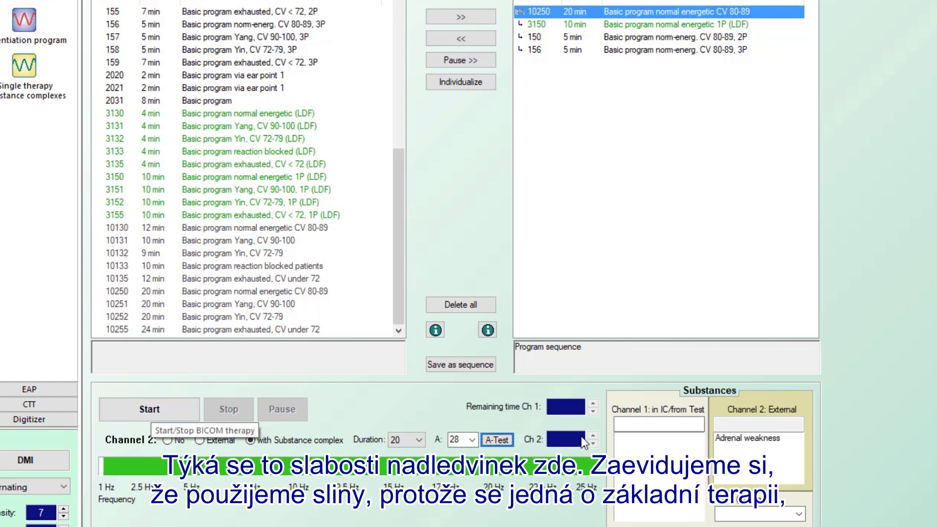
Step: Enter Saliva as the Channel 1 input substance and Oil in the output cup
{"action": "left_click", "coordinate": [628, 425]}
{"action": "type", "text": "S"}
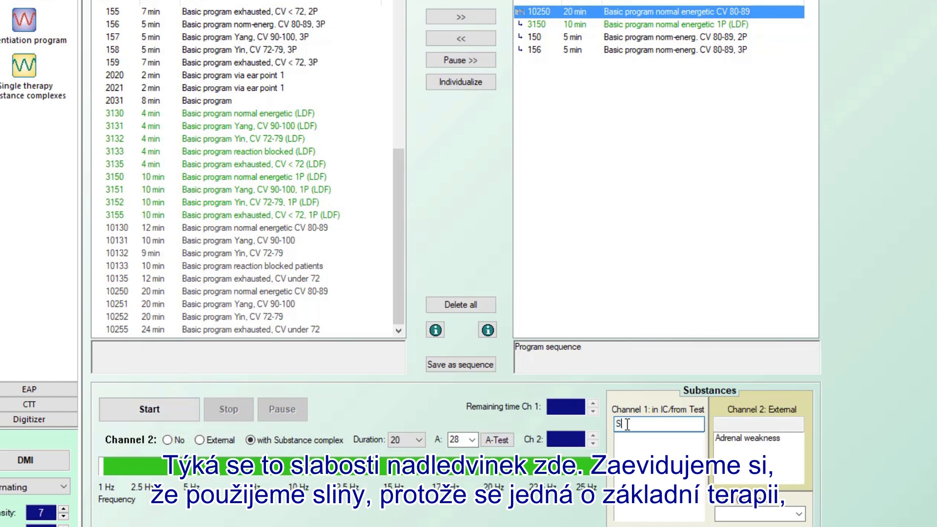
{"action": "type", "text": "aliva"}
{"action": "left_click", "coordinate": [726, 510]}
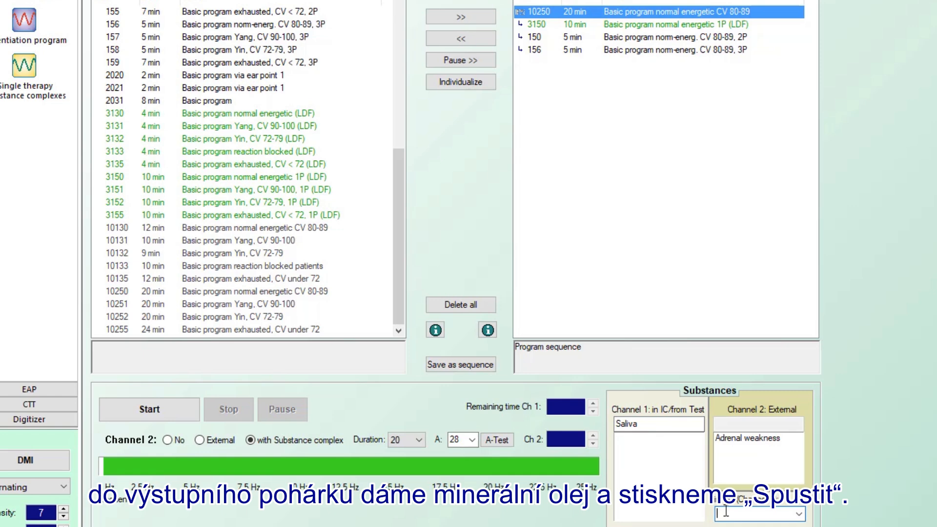
{"action": "type", "text": "Oil"}
Step: Run therapy 3150 briefly after confirming the pre-therapy checklist, then stop it
{"action": "left_click", "coordinate": [163, 410]}
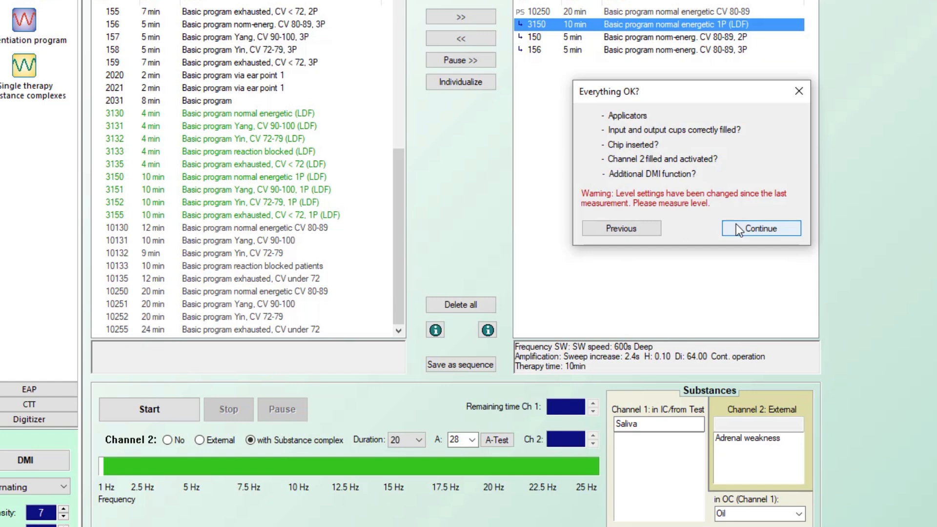
{"action": "left_click", "coordinate": [736, 224]}
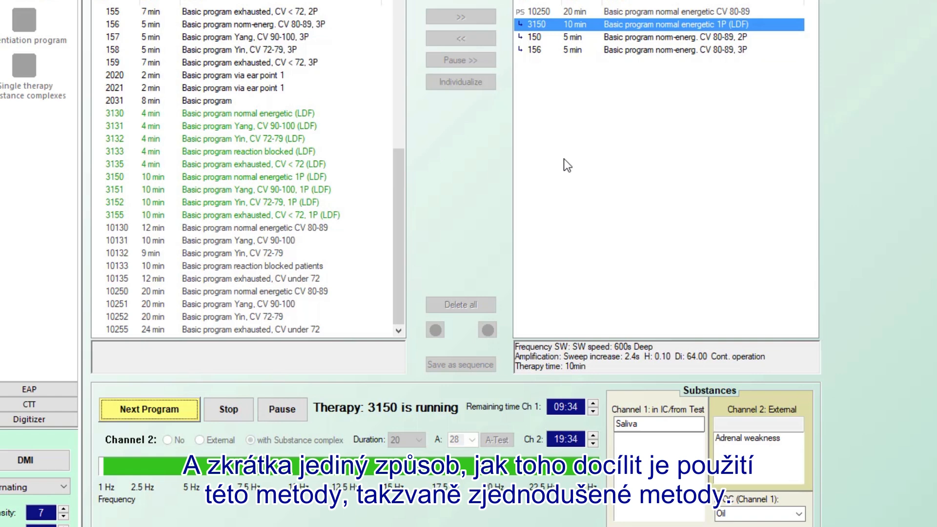
{"action": "left_click", "coordinate": [229, 413]}
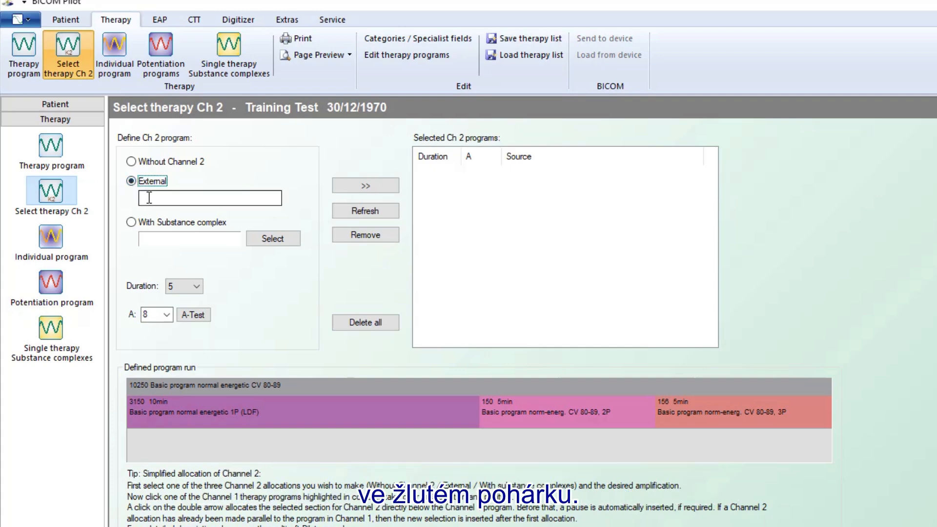
Step: Assign Adrenal weakness as Channel 2's complex with duration 5, then revert Channel 2 to External
{"action": "left_click", "coordinate": [136, 221]}
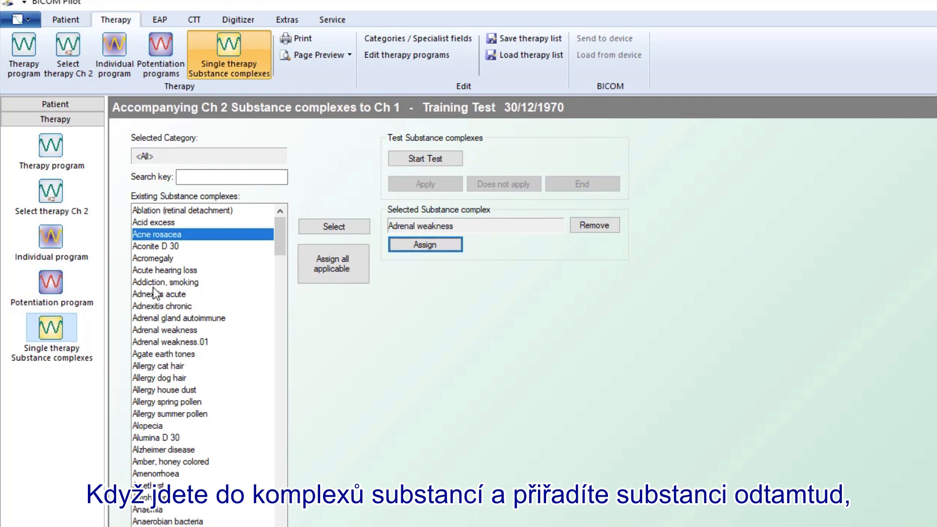
{"action": "left_click", "coordinate": [407, 242]}
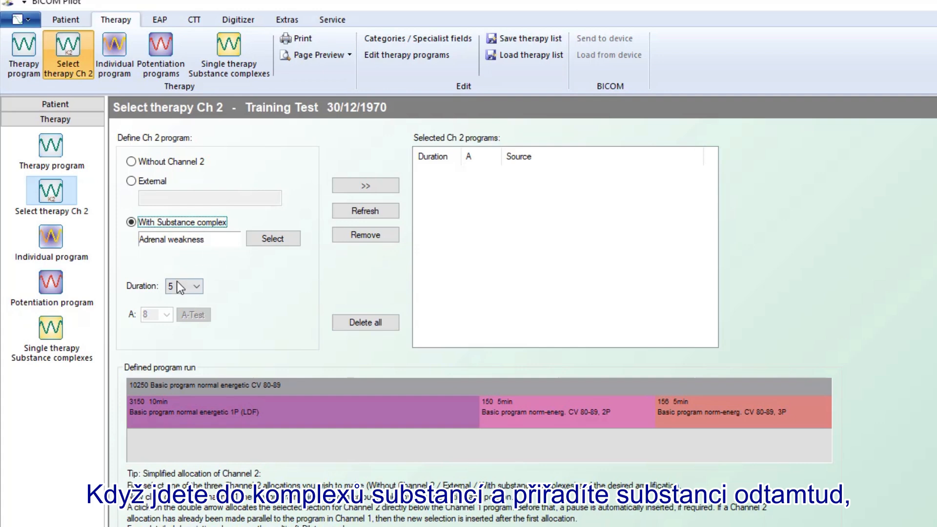
{"action": "left_click", "coordinate": [196, 287]}
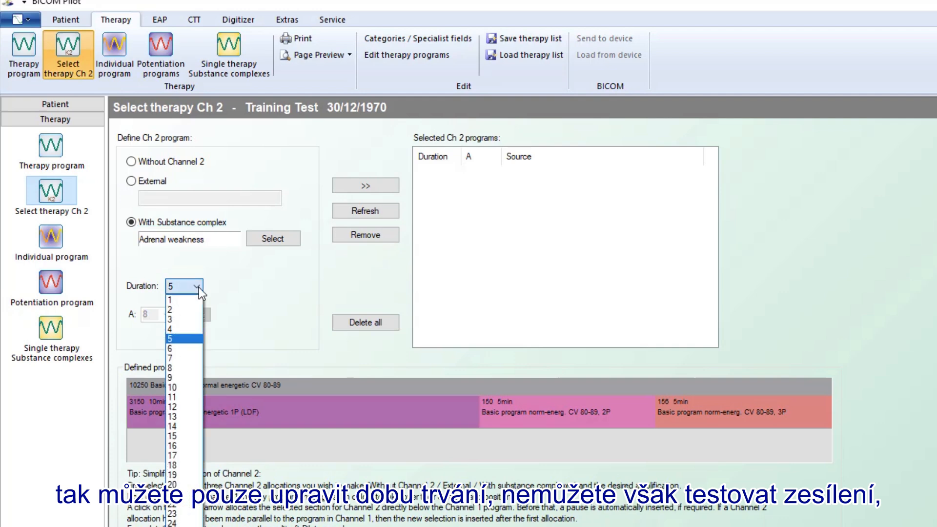
{"action": "left_click", "coordinate": [181, 339]}
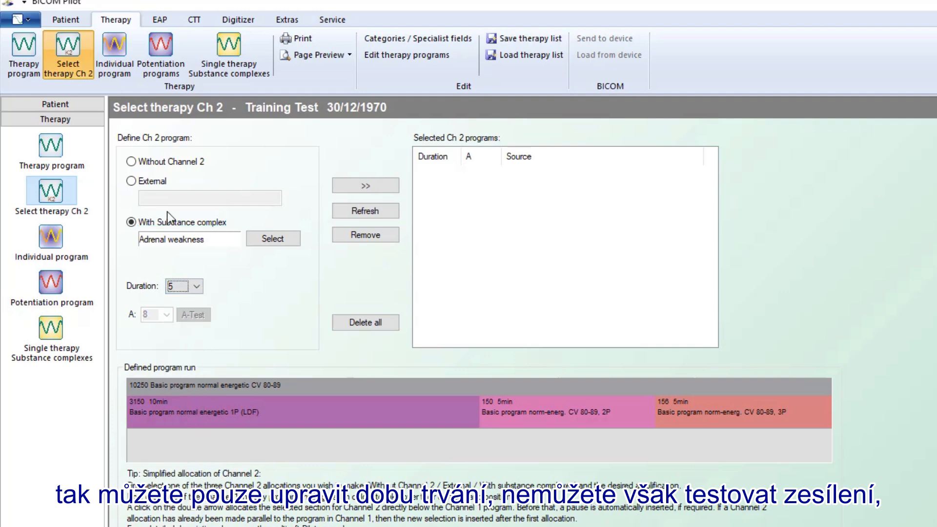
{"action": "left_click", "coordinate": [129, 179]}
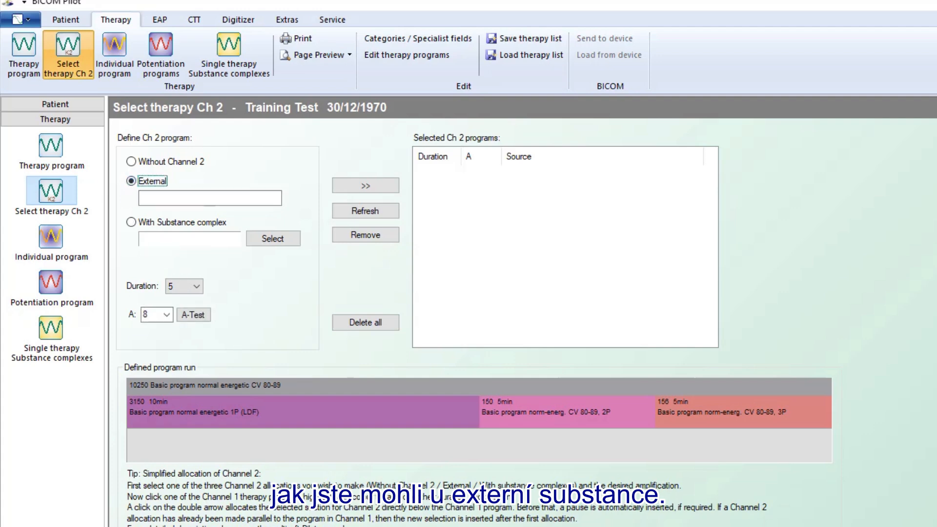
{"action": "left_click", "coordinate": [210, 199]}
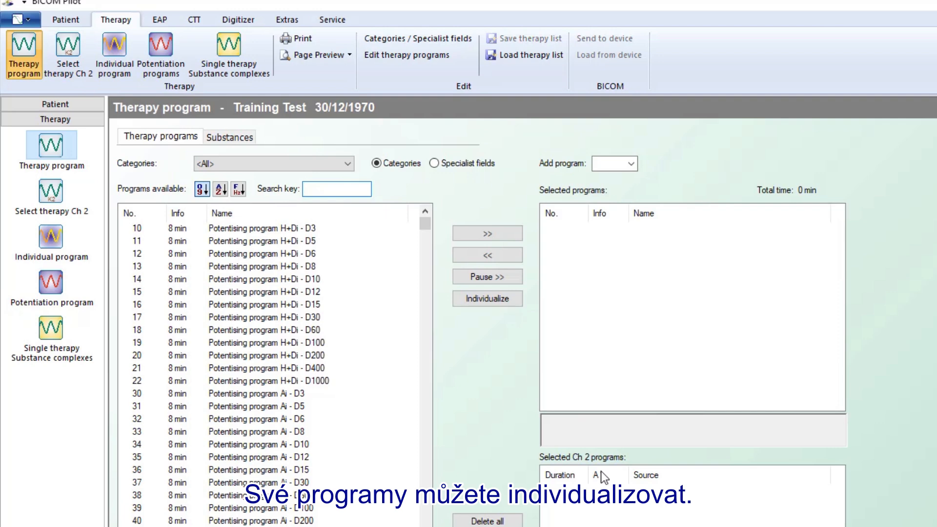
Step: Queue program 10 Potentising program H+Di - D3 and open its individualization settings
{"action": "double_click", "coordinate": [269, 230]}
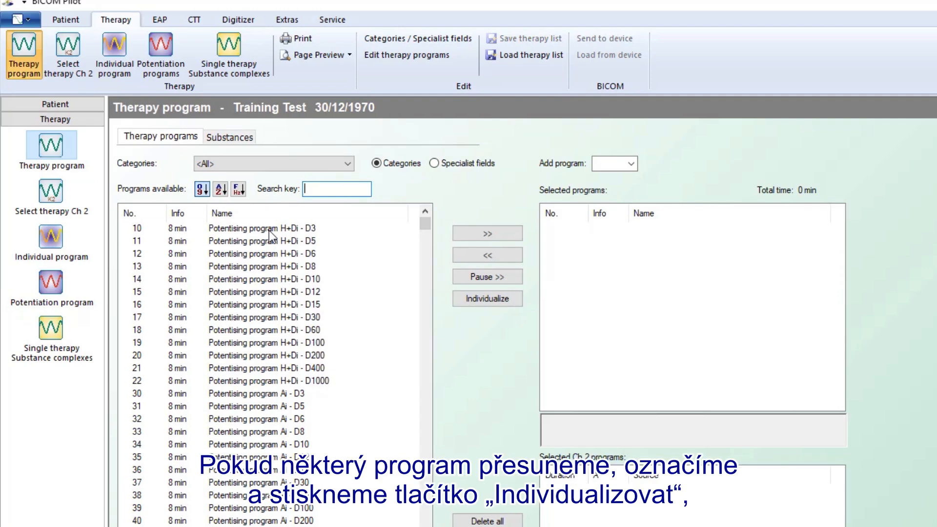
{"action": "left_click", "coordinate": [602, 230]}
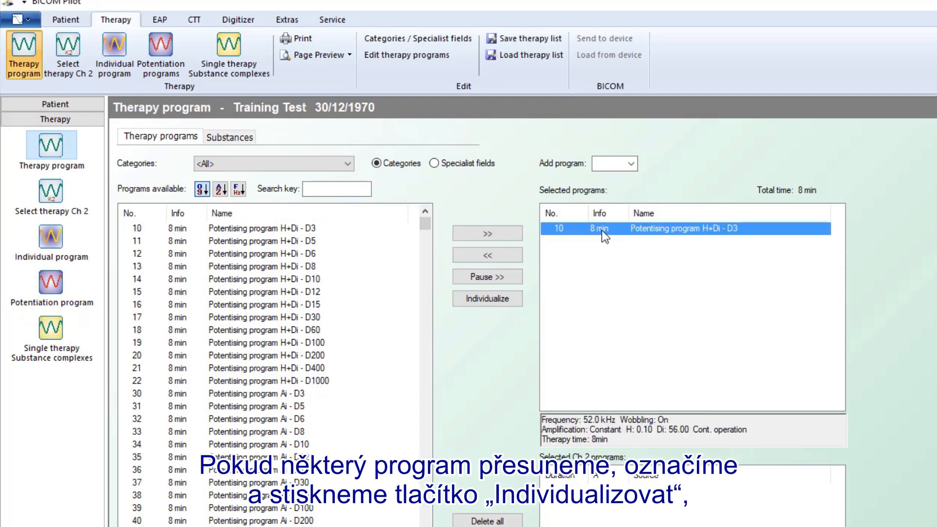
{"action": "left_click", "coordinate": [499, 300]}
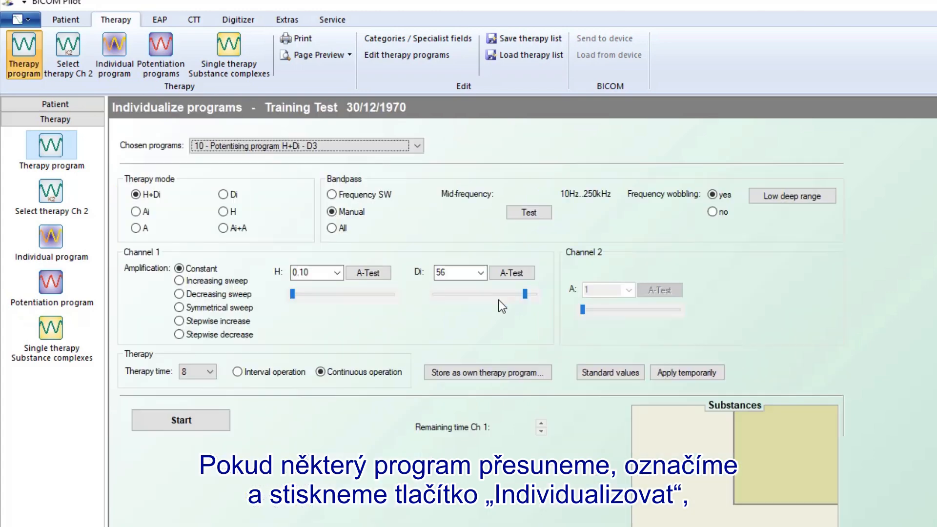
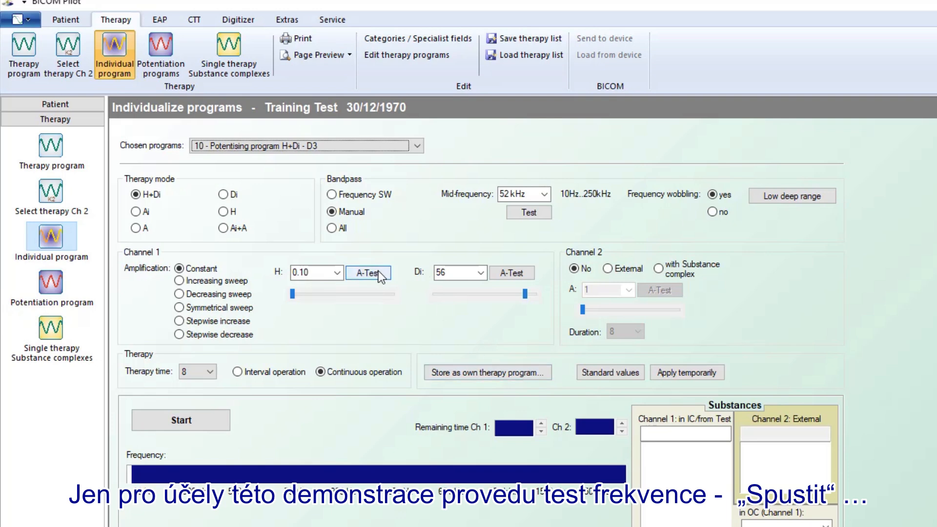
Step: Run the bandpass frequency test and keep the mid-frequency at 10 Hz
{"action": "left_click", "coordinate": [522, 212]}
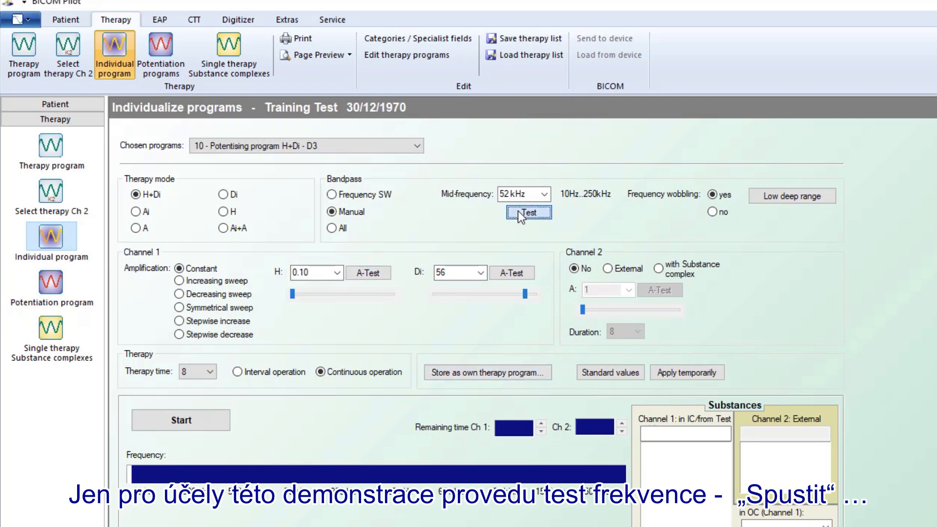
{"action": "left_click", "coordinate": [602, 390]}
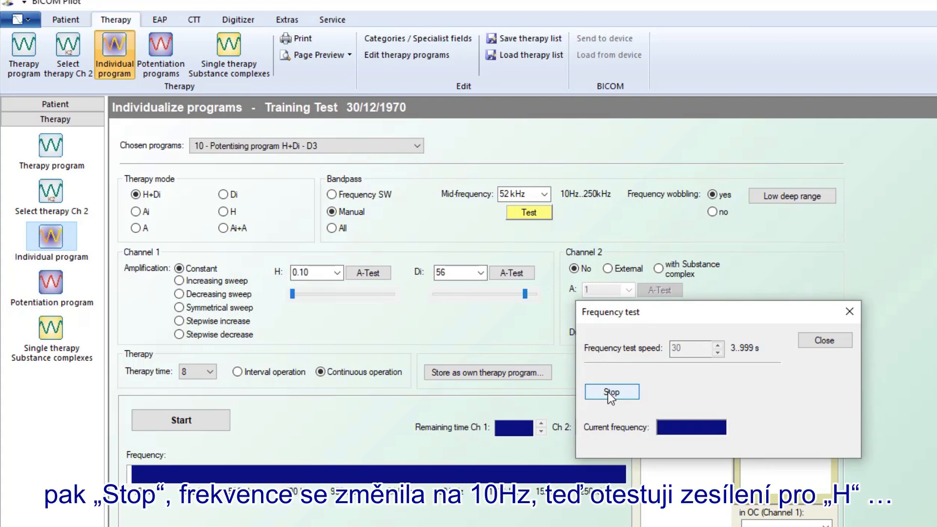
{"action": "left_click", "coordinate": [610, 392]}
{"action": "left_click", "coordinate": [830, 341]}
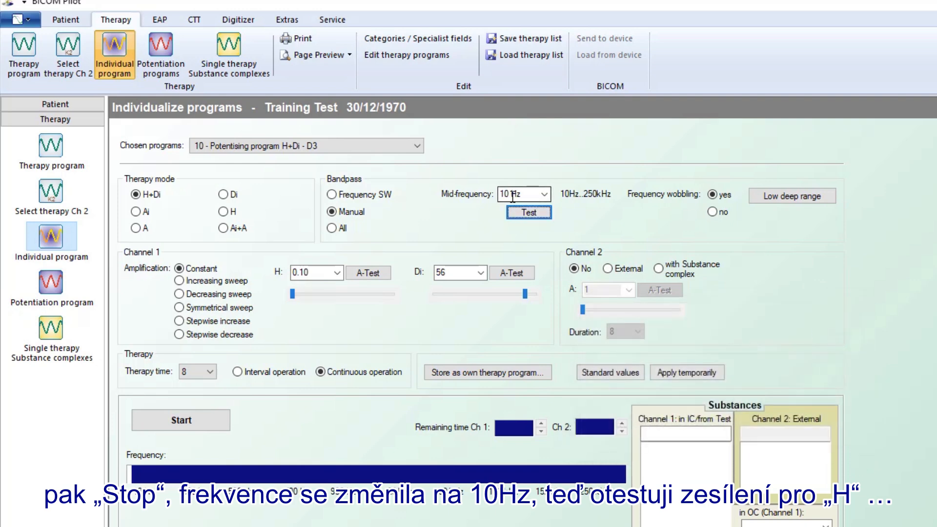
Step: Run the H amplification test and keep its resulting value
{"action": "left_click", "coordinate": [368, 273]}
{"action": "left_click", "coordinate": [617, 383]}
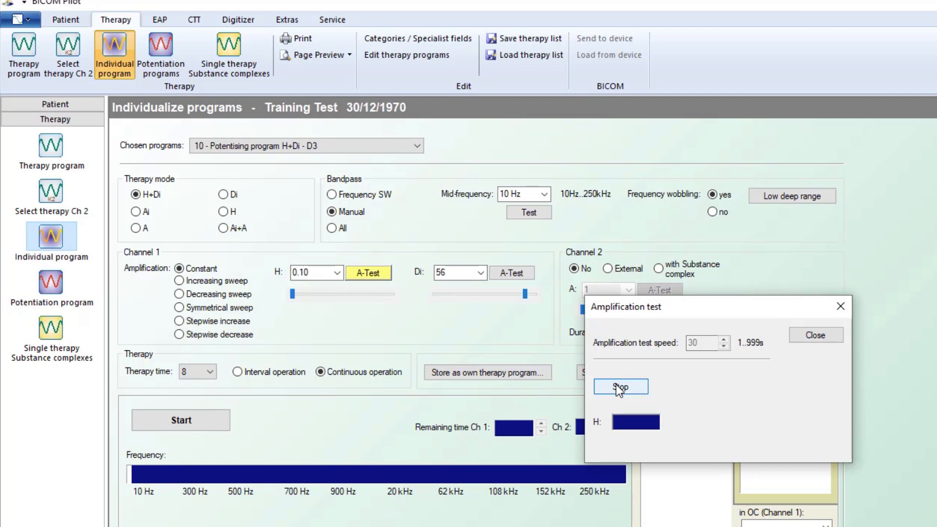
{"action": "left_click", "coordinate": [616, 386]}
{"action": "left_click", "coordinate": [805, 336]}
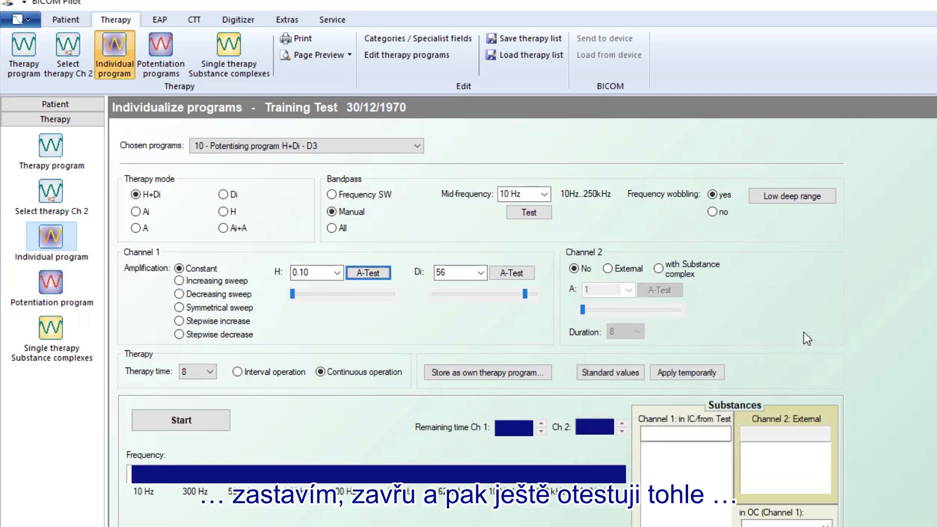
Step: Run the Di amplification test at speed 10 and keep 0.025
{"action": "left_click", "coordinate": [502, 271]}
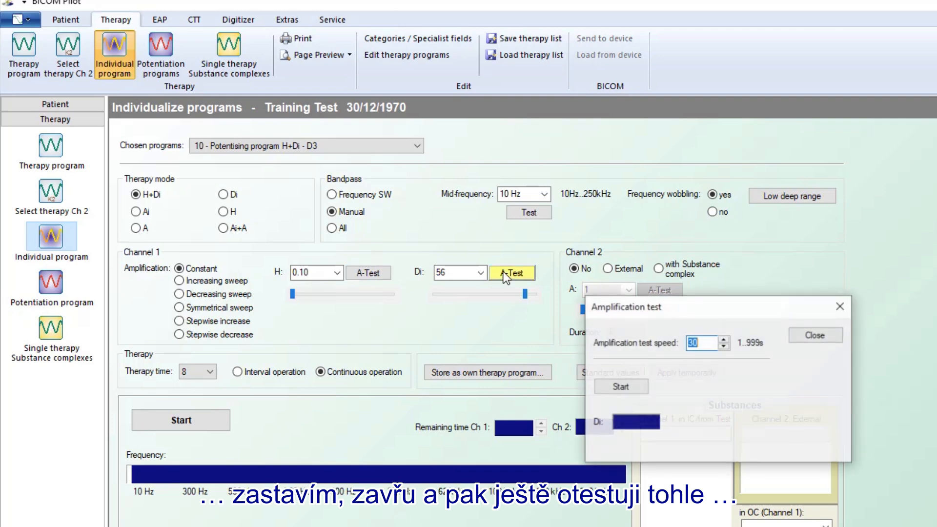
{"action": "left_click", "coordinate": [725, 345]}
{"action": "left_click", "coordinate": [725, 344]}
{"action": "left_click", "coordinate": [630, 388]}
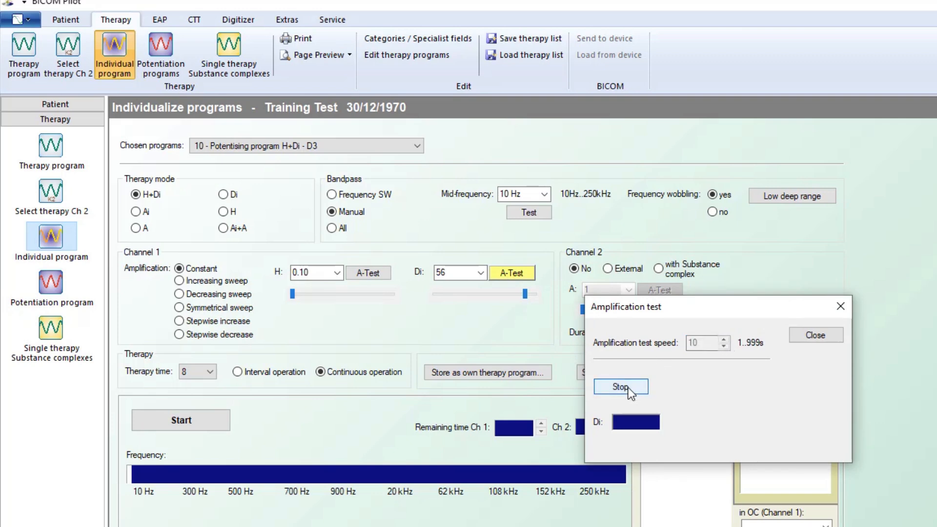
{"action": "left_click", "coordinate": [622, 387]}
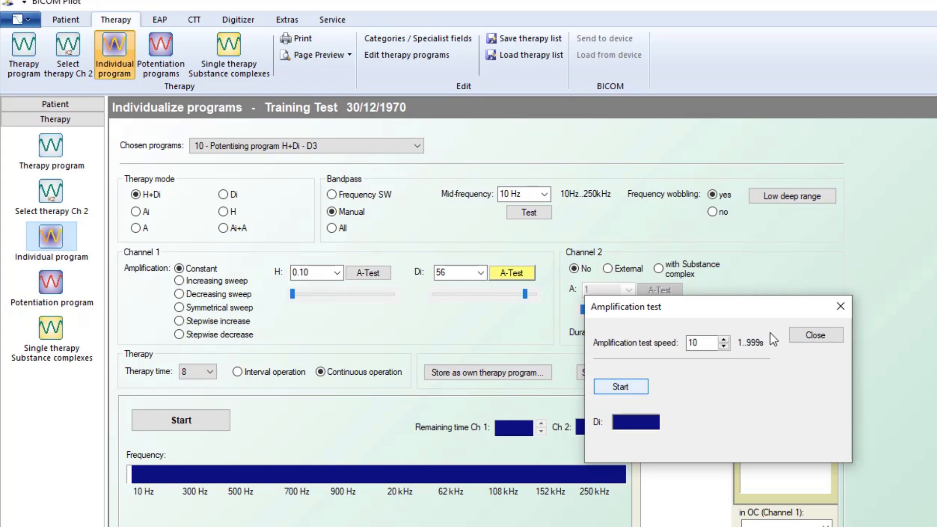
{"action": "left_click", "coordinate": [815, 335]}
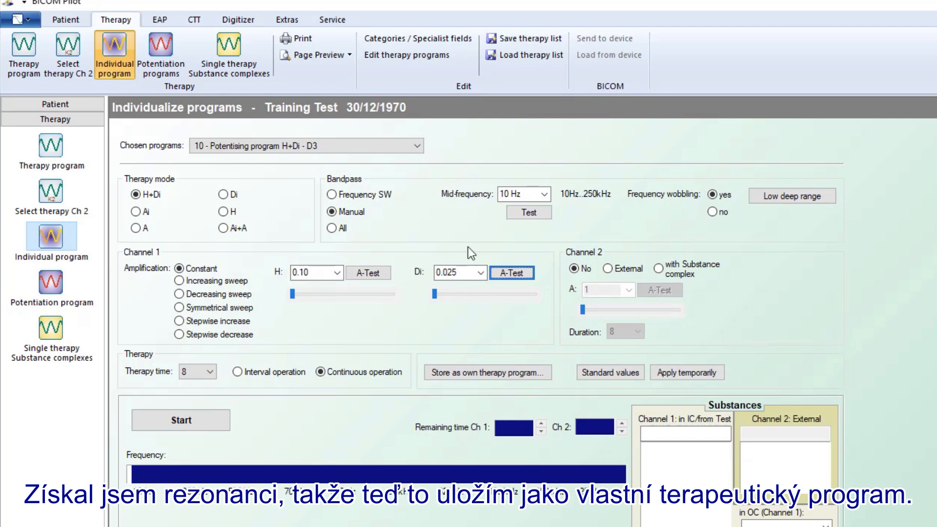
Step: Store the tuned settings as own therapy program 1000 with indication 'Test', then show the Therapy program page
{"action": "left_click", "coordinate": [462, 375]}
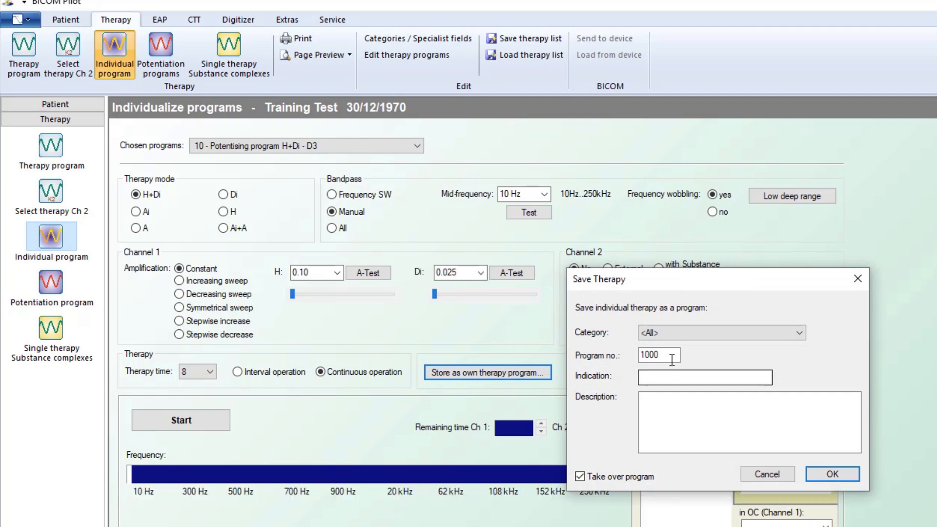
{"action": "left_click", "coordinate": [656, 377]}
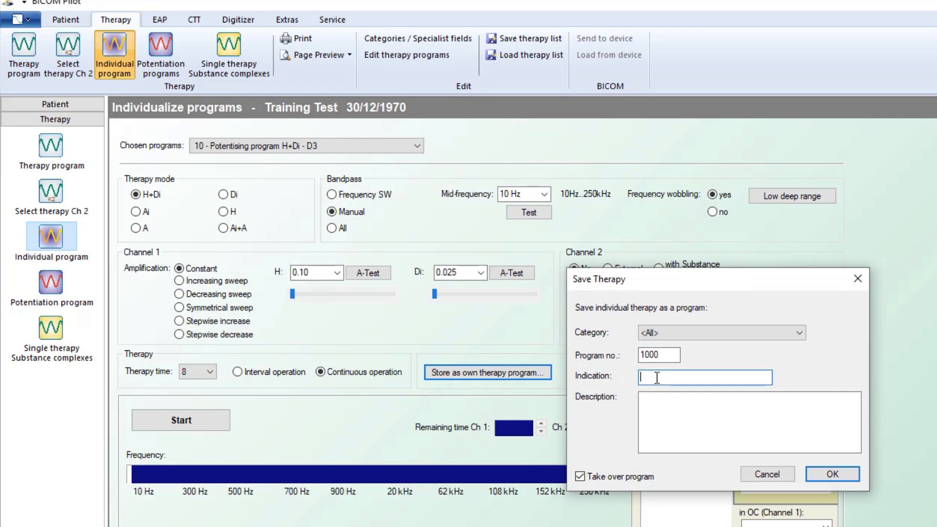
{"action": "type", "text": "Test"}
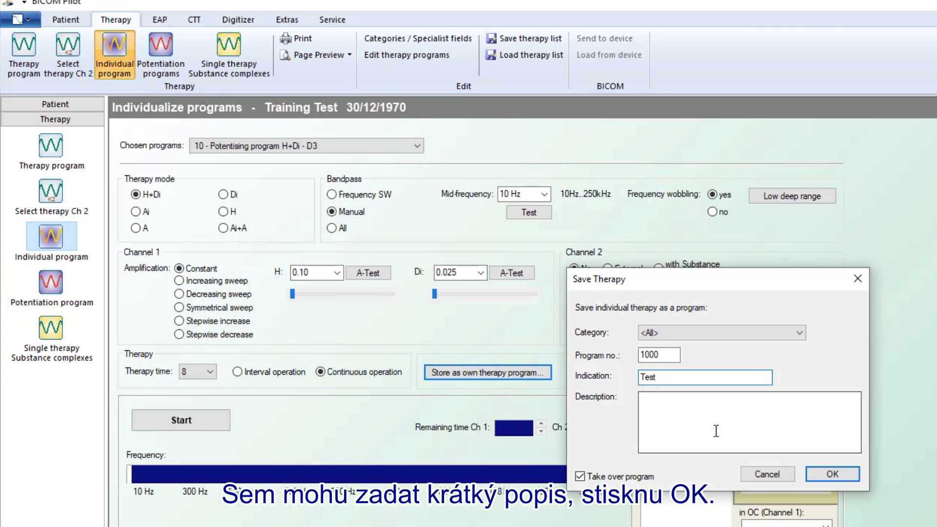
{"action": "left_click", "coordinate": [820, 473]}
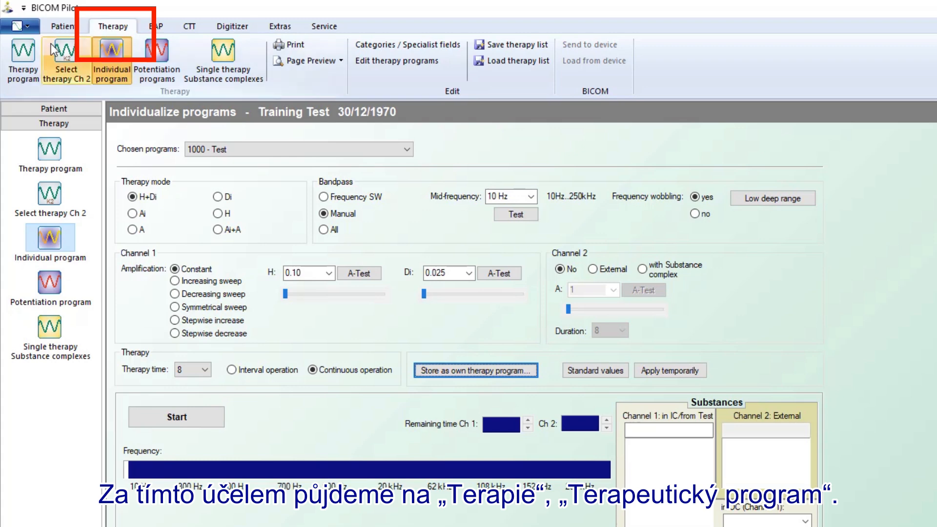
{"action": "left_click", "coordinate": [29, 54]}
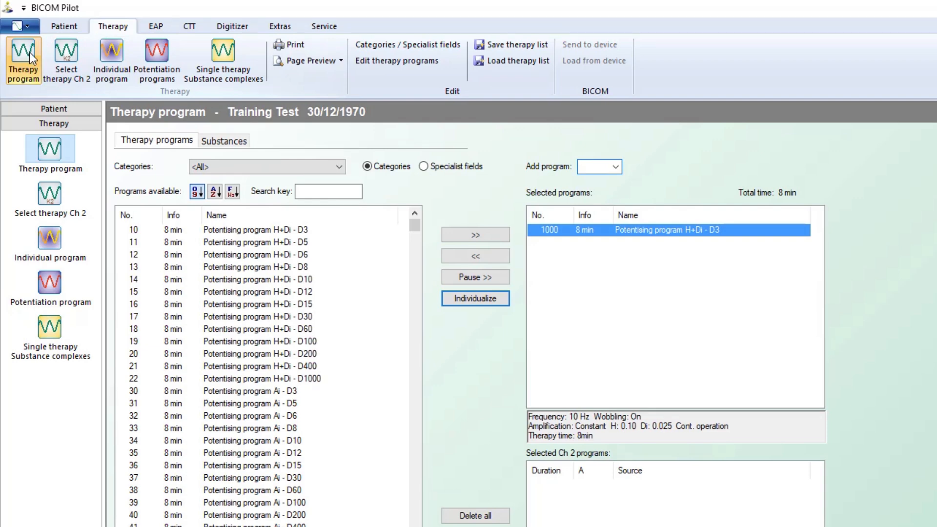
Step: In Edit therapy programs, view the details of Hamer Focus and then program 1000 'Test'
{"action": "left_click", "coordinate": [380, 63]}
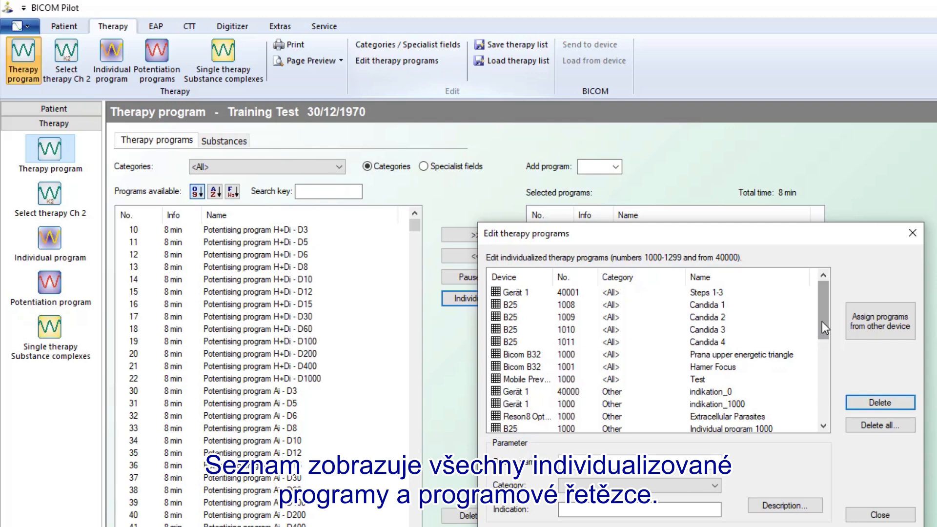
{"action": "mouse_move", "coordinate": [821, 321]}
{"action": "left_mouse_down"}
{"action": "mouse_move", "coordinate": [816, 405]}
{"action": "mouse_move", "coordinate": [821, 315]}
{"action": "left_mouse_up"}
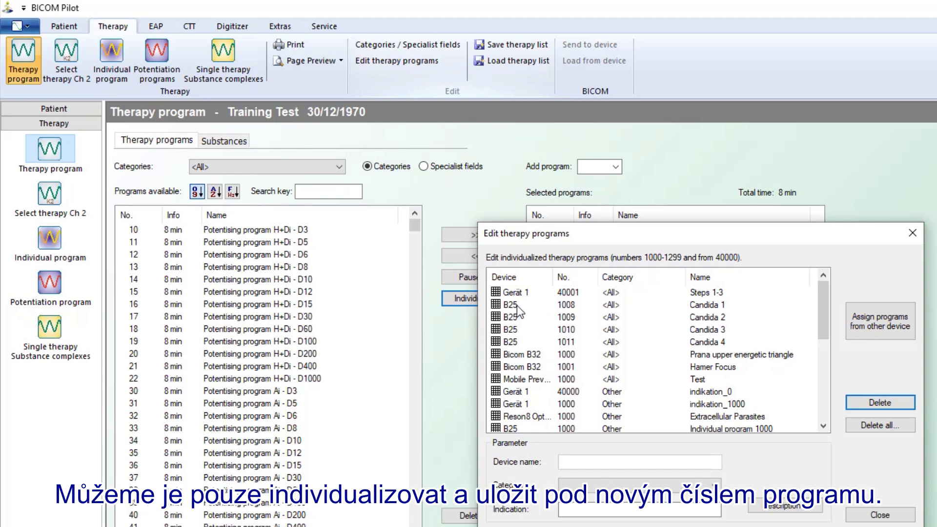
{"action": "left_click", "coordinate": [510, 365]}
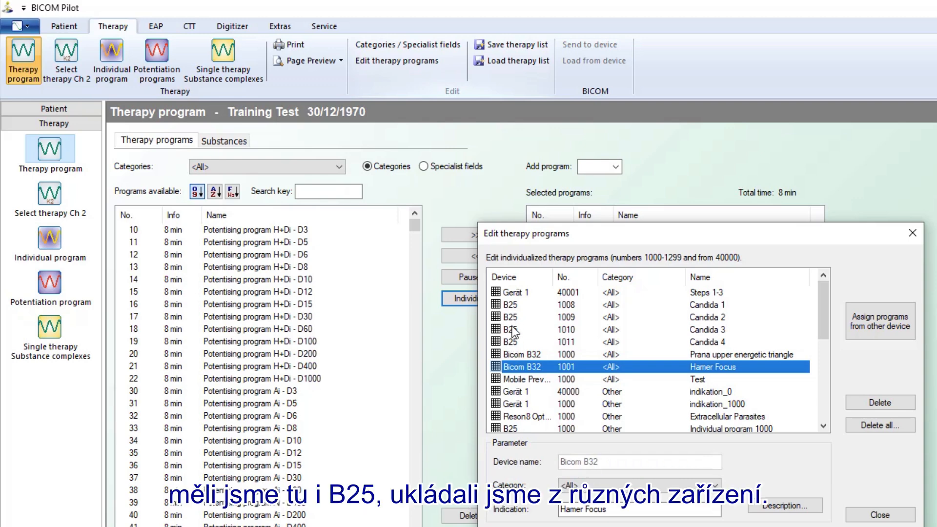
{"action": "left_click", "coordinate": [530, 381]}
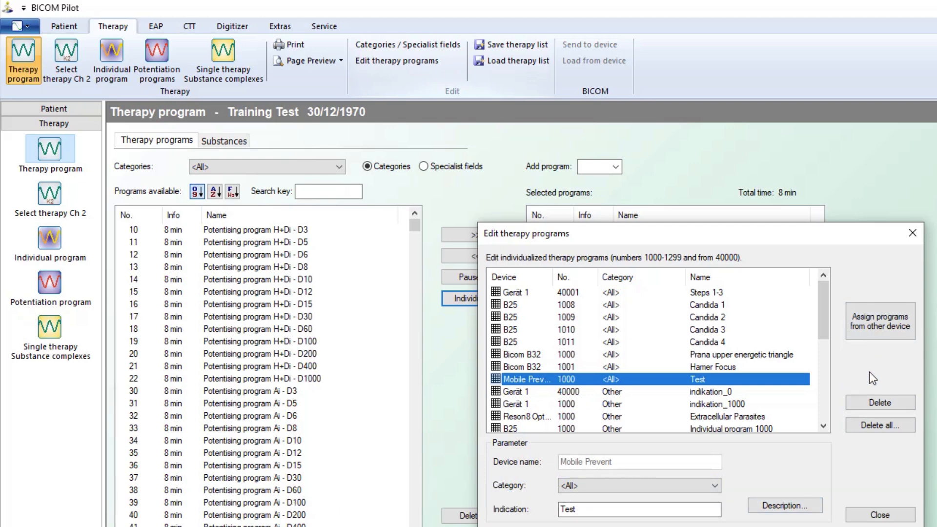
Step: Delete the Mobile Prevent 1000 'Test' program and close the individualized programs editor
{"action": "left_click", "coordinate": [880, 403]}
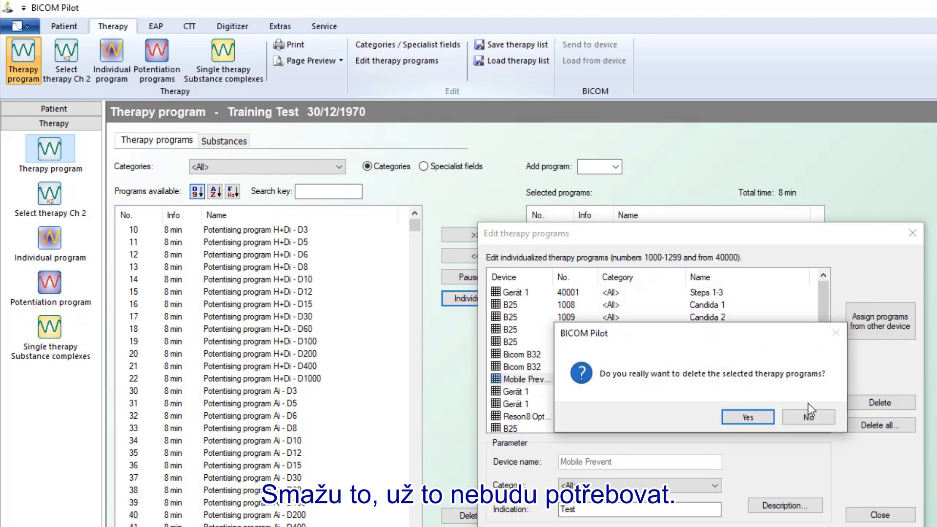
{"action": "left_click", "coordinate": [748, 417]}
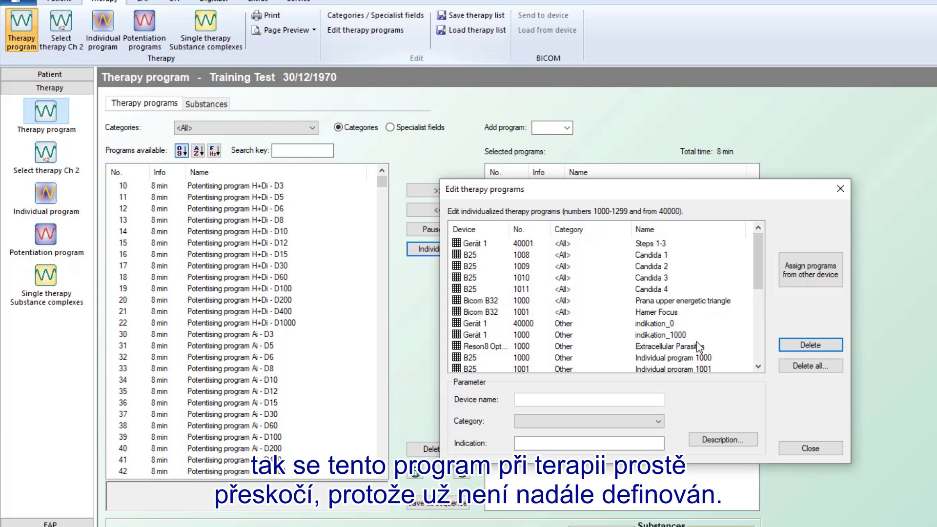
{"action": "left_click", "coordinate": [840, 189]}
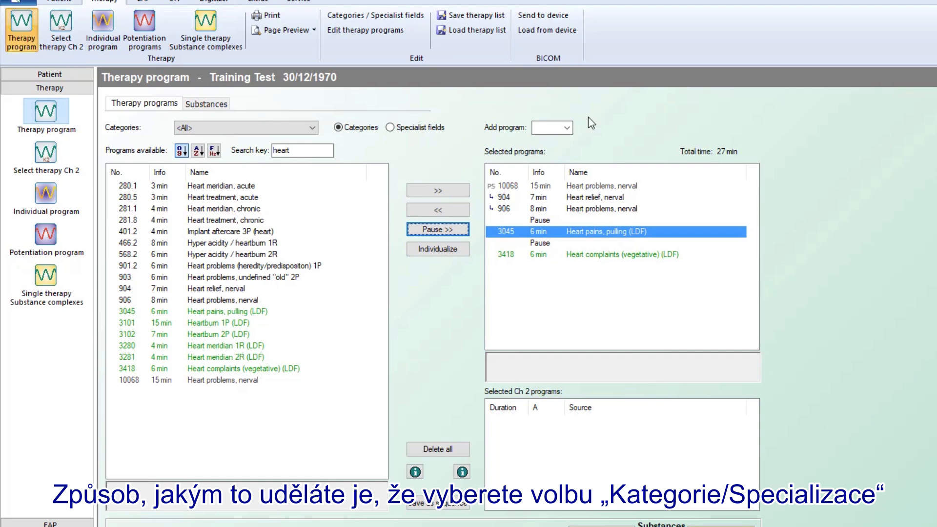
Step: Check the user-defined categories list, discard the partly typed new description, and close it
{"action": "left_click", "coordinate": [362, 17]}
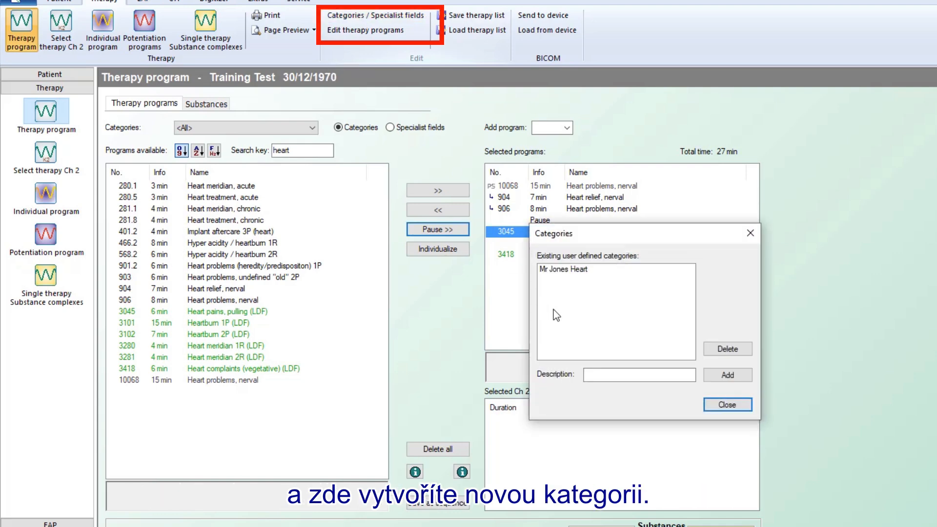
{"action": "left_click", "coordinate": [622, 373]}
{"action": "type", "text": "Mr"}
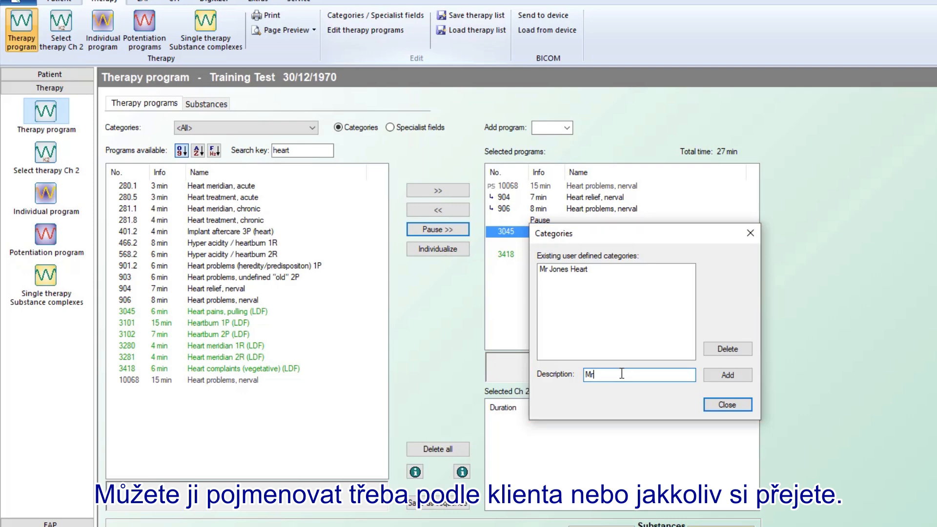
{"action": "key", "text": "BackSpace"}
{"action": "key", "text": "BackSpace"}
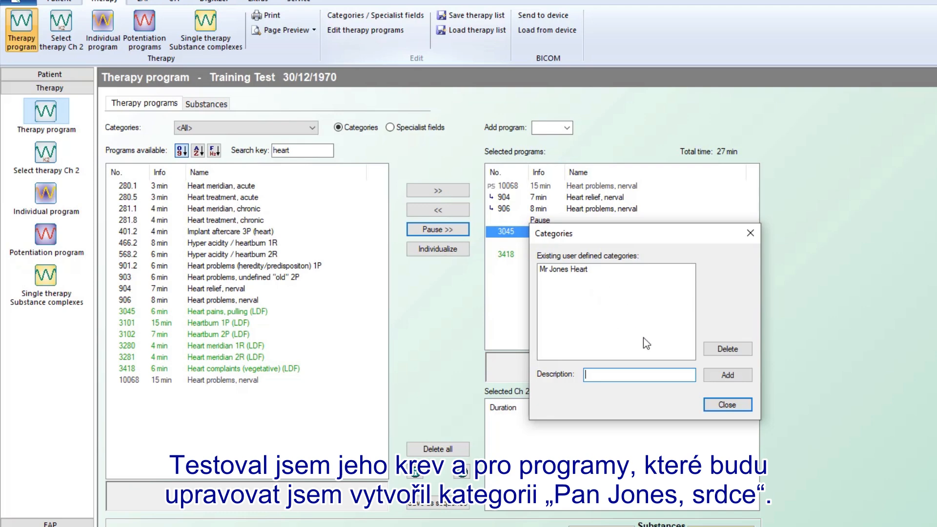
{"action": "left_click", "coordinate": [725, 405]}
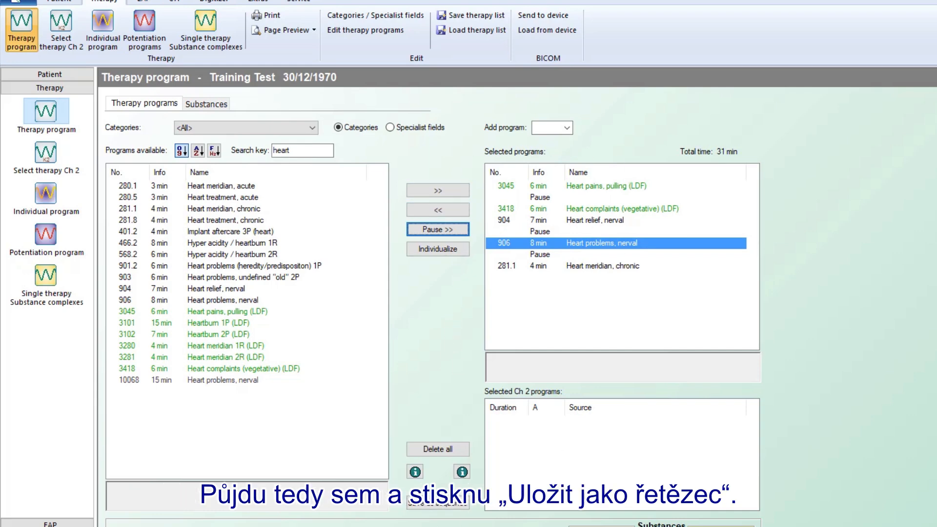
Step: Save the selection as sequence 40000, indication 'Heart', filed under the client's heart category
{"action": "left_click", "coordinate": [431, 506]}
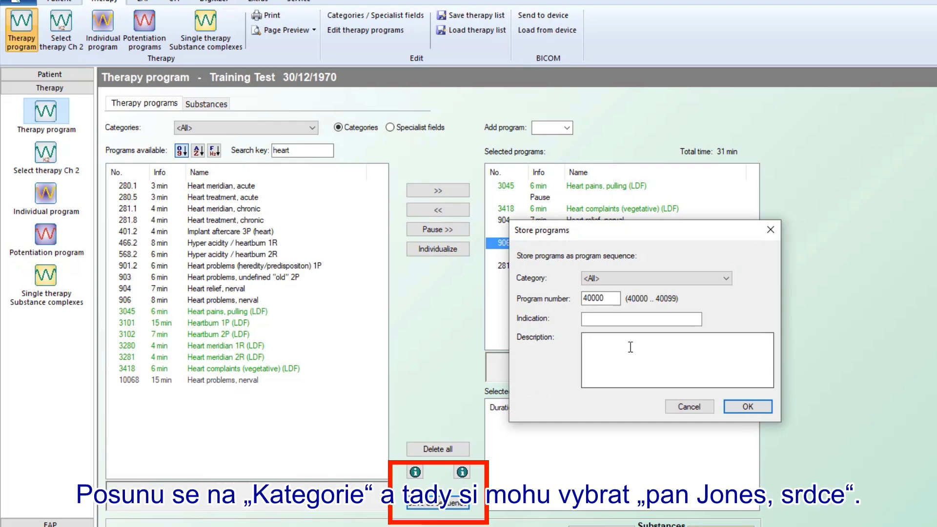
{"action": "left_click", "coordinate": [726, 278]}
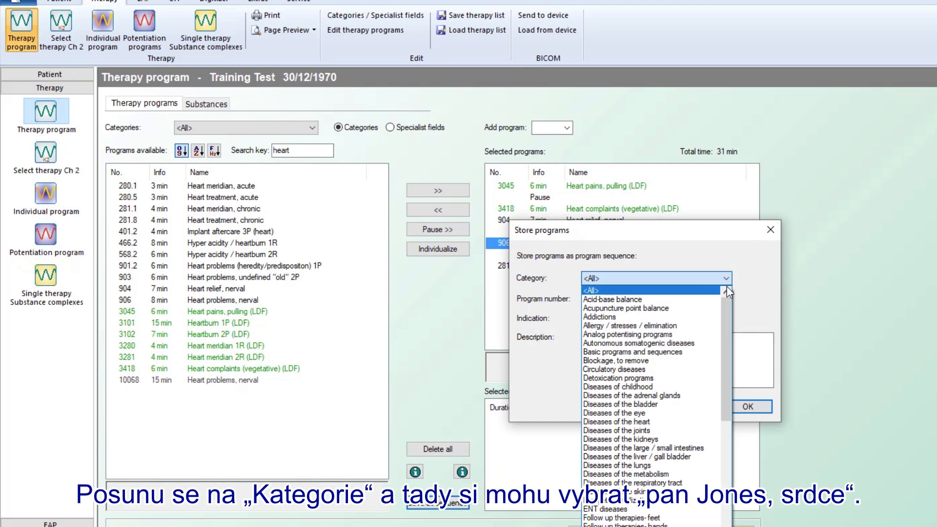
{"action": "left_click_drag", "start_coordinate": [725, 316], "coordinate": [725, 347]}
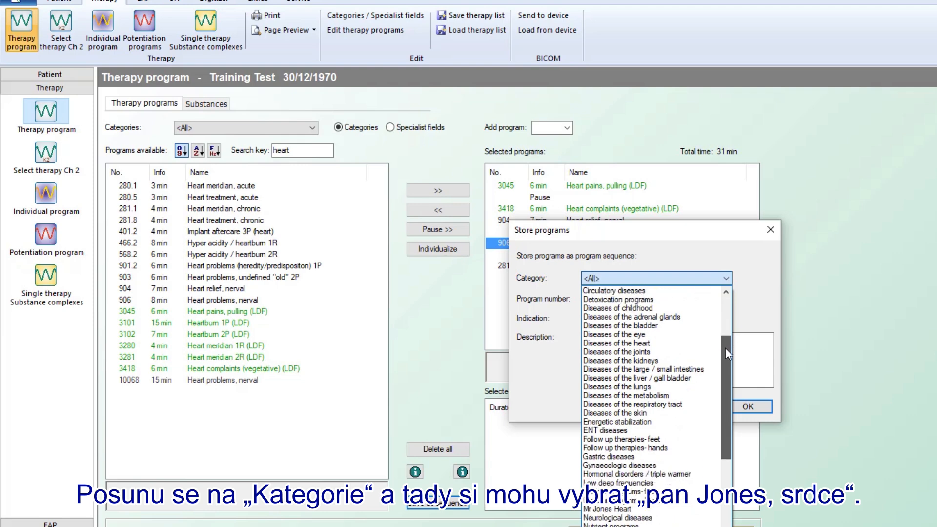
{"action": "left_click", "coordinate": [610, 509]}
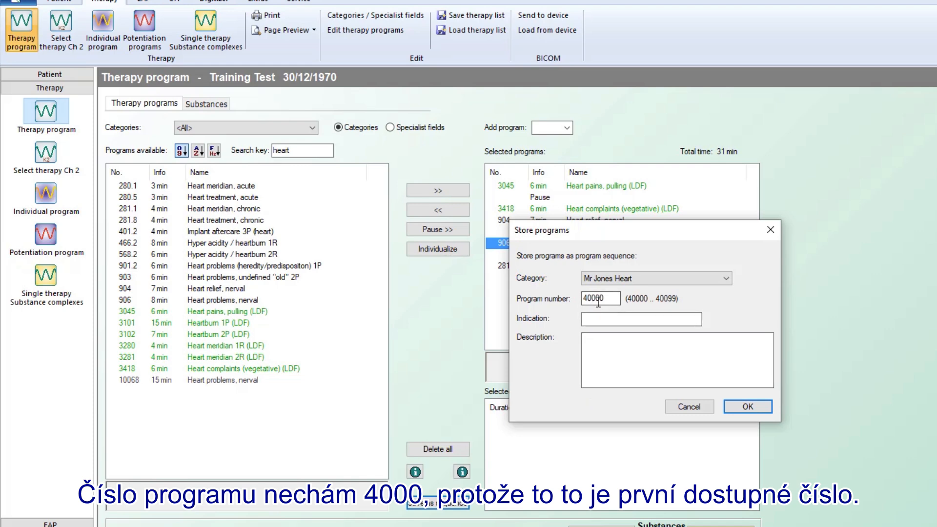
{"action": "left_click", "coordinate": [597, 317]}
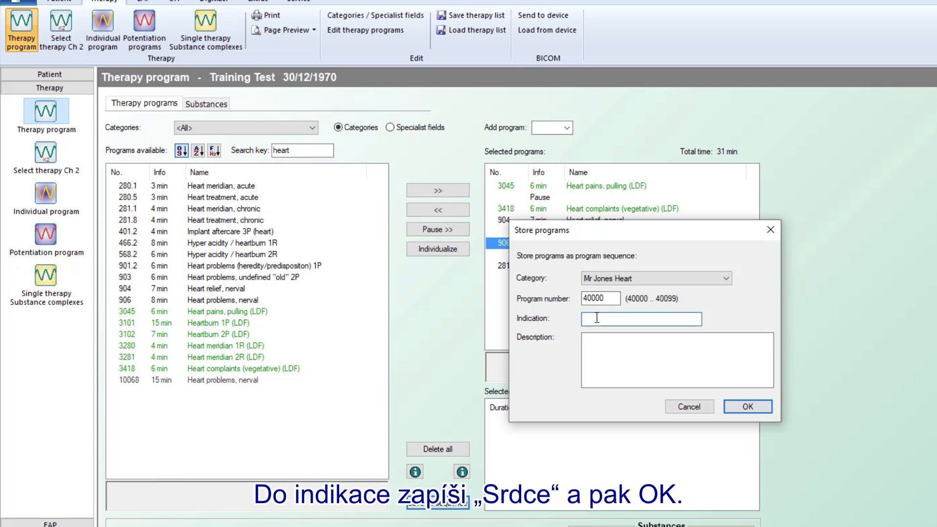
{"action": "type", "text": "Heart"}
{"action": "left_click", "coordinate": [738, 408]}
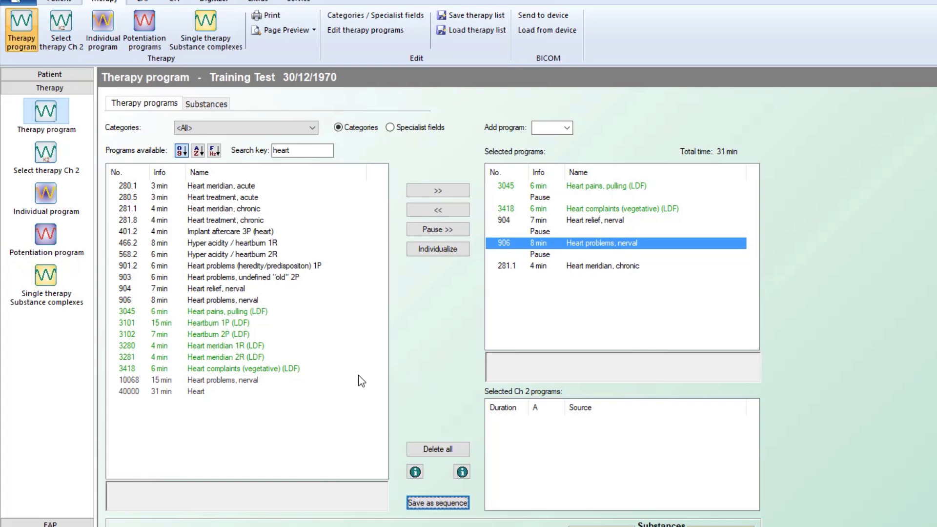
{"action": "left_click", "coordinate": [292, 150]}
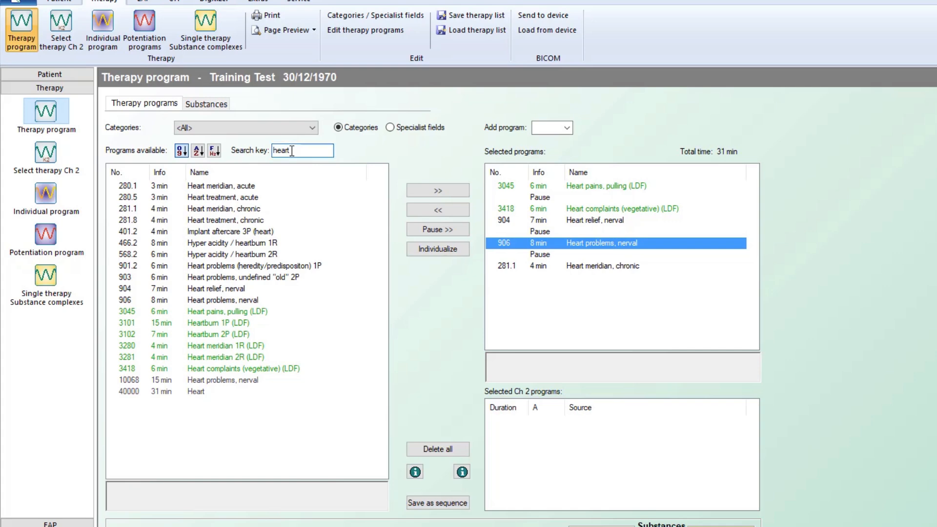
Step: Refresh the 'heart' search, clear the selection, and add sequence 40000 Heart
{"action": "key", "text": "BackSpace"}
{"action": "key", "text": "BackSpace"}
{"action": "key", "text": "BackSpace"}
{"action": "key", "text": "BackSpace"}
{"action": "type", "text": "eart"}
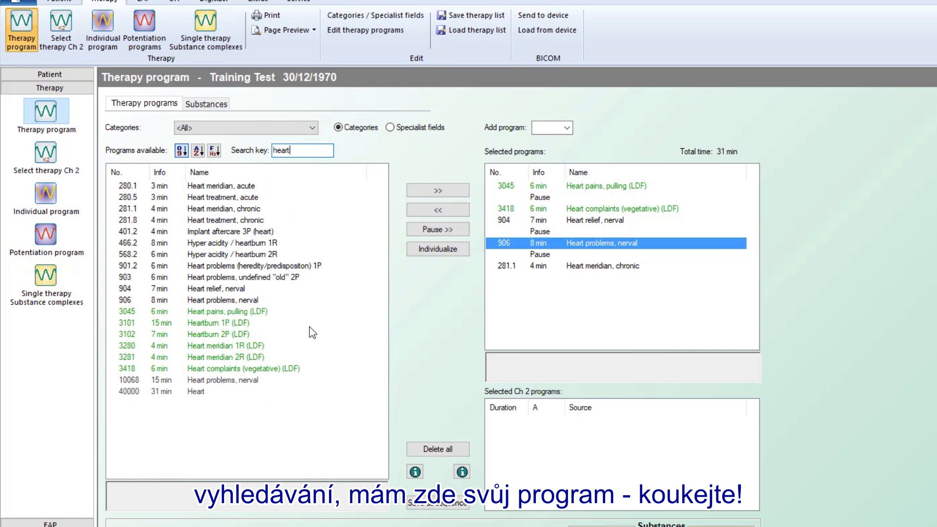
{"action": "left_click", "coordinate": [452, 453]}
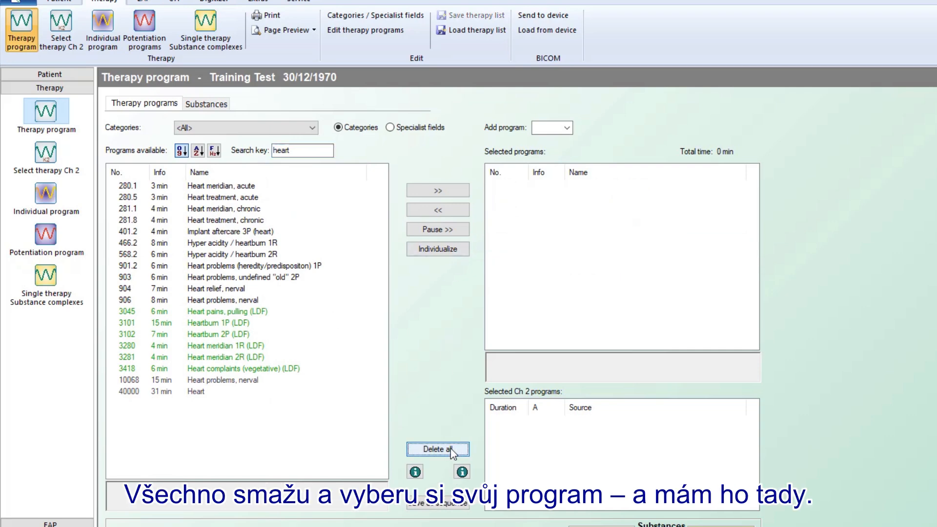
{"action": "left_click", "coordinate": [189, 393]}
{"action": "double_click", "coordinate": [188, 393]}
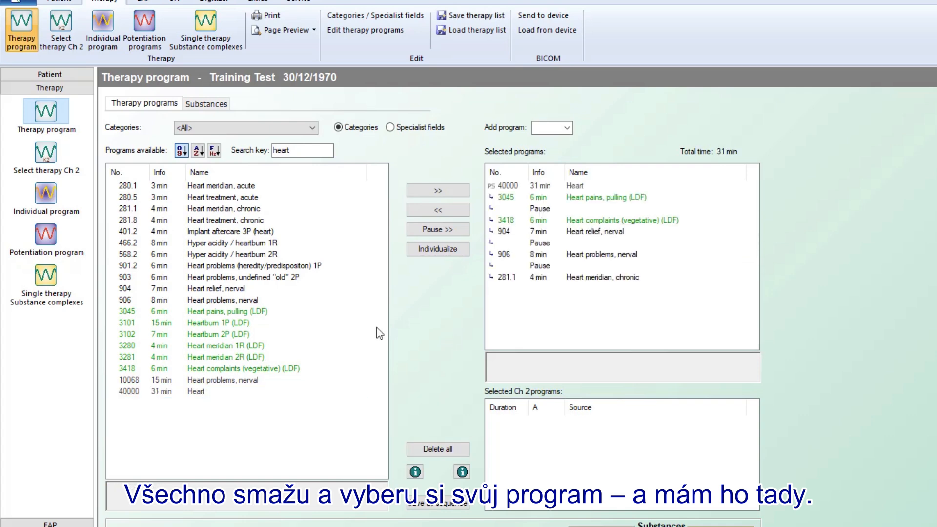
{"action": "left_click", "coordinate": [528, 19]}
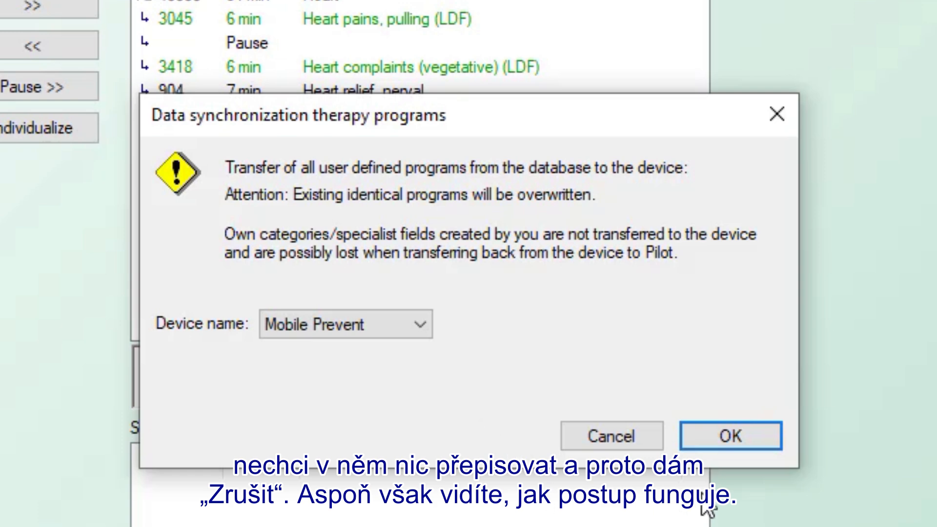
{"action": "left_click", "coordinate": [631, 436]}
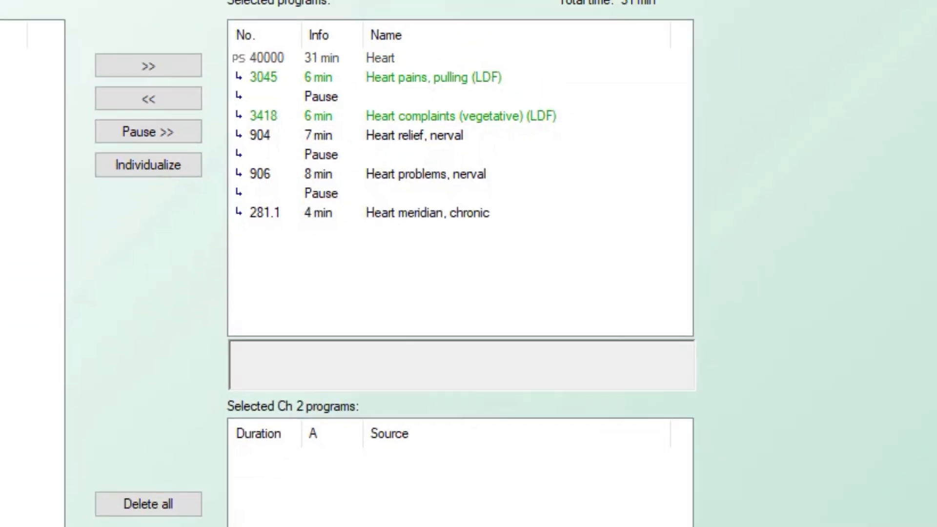